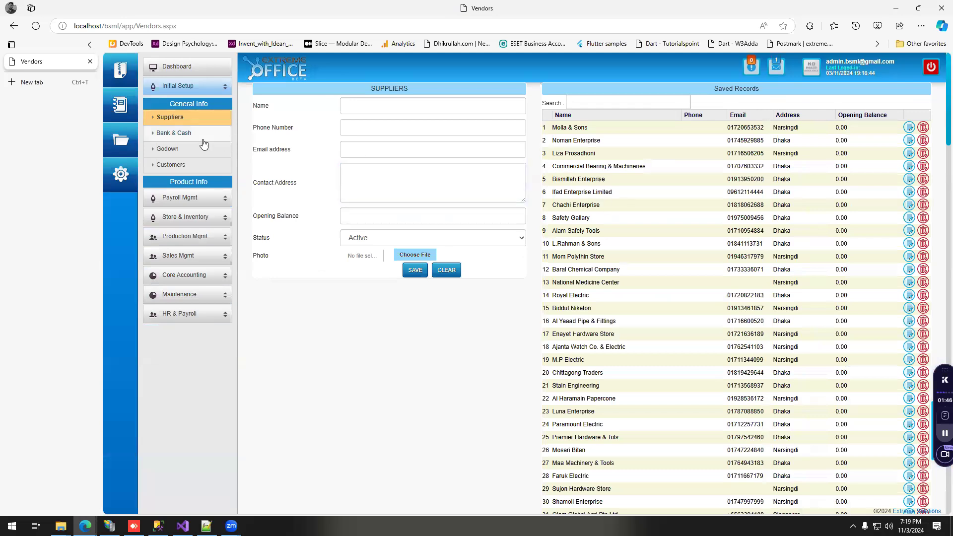
Step: Open the Bank & Cash setup and view the available account types
{"action": "left_click", "coordinate": [180, 137]}
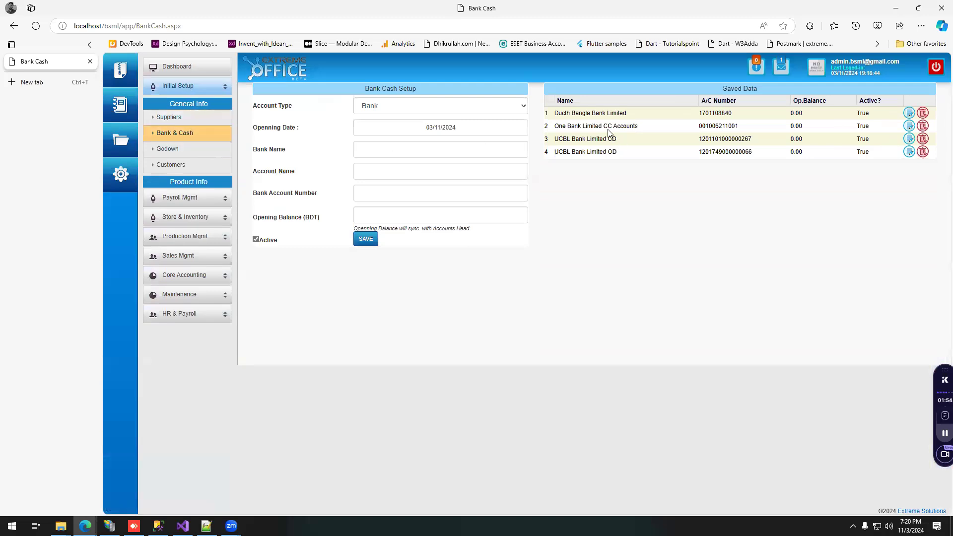
{"action": "left_click", "coordinate": [504, 110]}
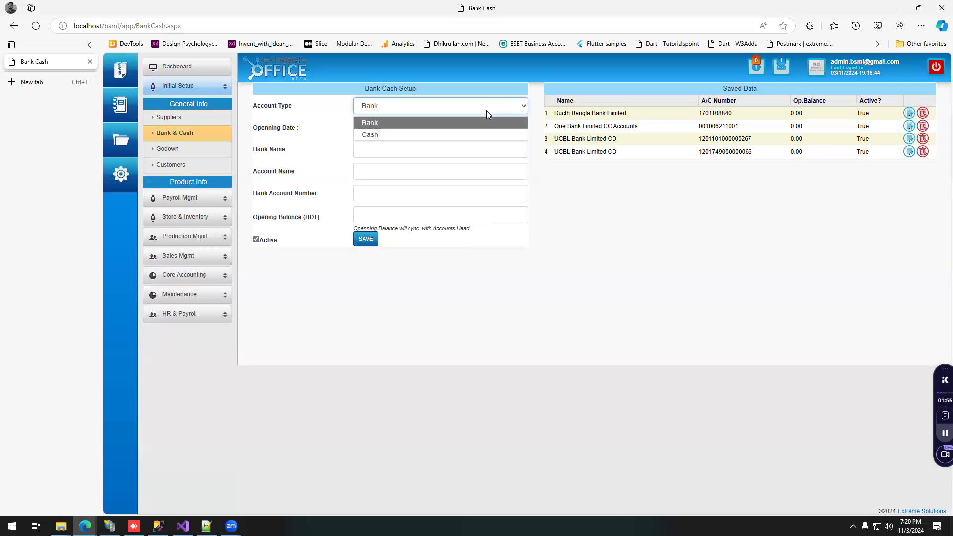
{"action": "left_click", "coordinate": [461, 133]}
Step: Open the Godown setup and look over the warehouse location and owner information fields
{"action": "left_click", "coordinate": [177, 149]}
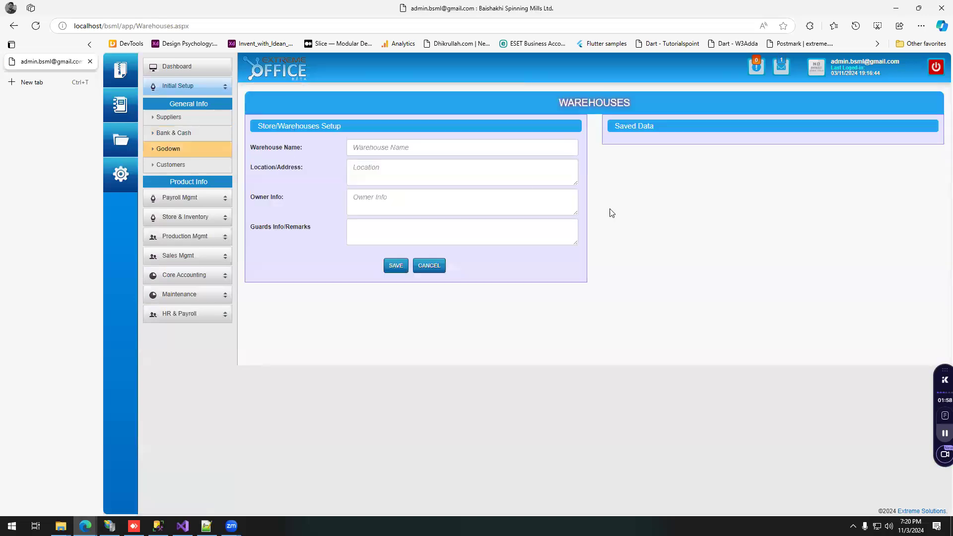
{"action": "left_click", "coordinate": [377, 170]}
{"action": "left_click", "coordinate": [374, 207]}
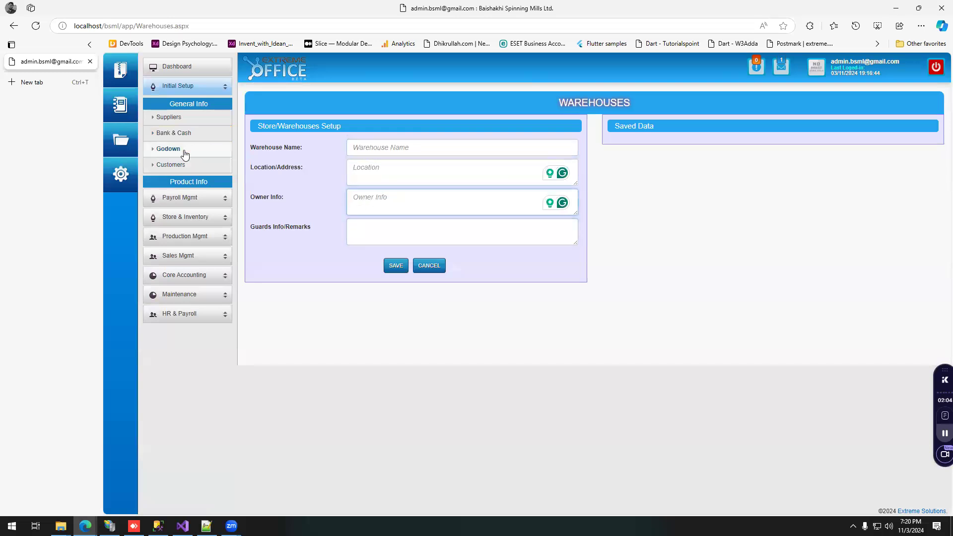
Step: Open the Customers setup and look over the customer entry form and saved customer records
{"action": "left_click", "coordinate": [172, 165]}
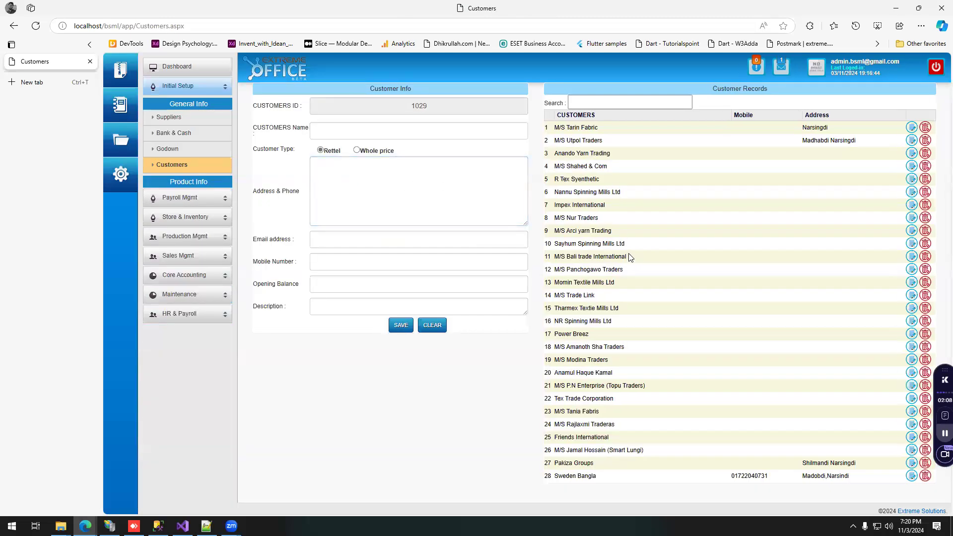
{"action": "left_click", "coordinate": [437, 138]}
{"action": "left_click", "coordinate": [333, 224]}
Step: Open the Product Group setup under Product Info and look at the group name field
{"action": "left_click", "coordinate": [198, 182]}
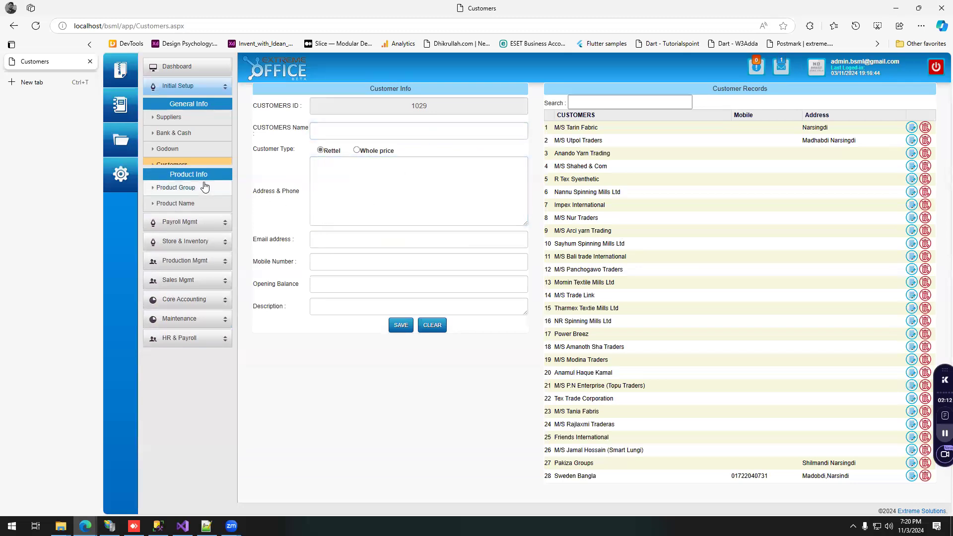
{"action": "left_click", "coordinate": [186, 133]}
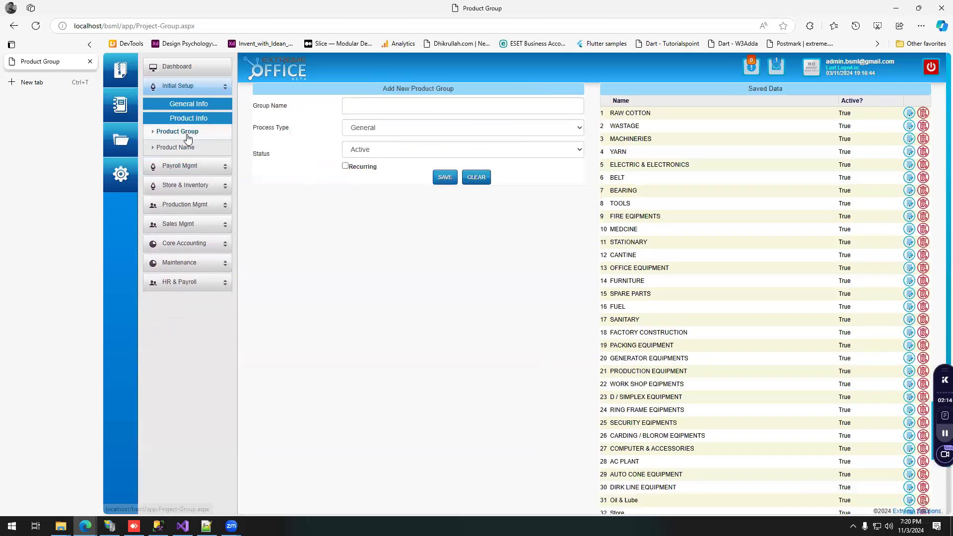
{"action": "left_click", "coordinate": [351, 112]}
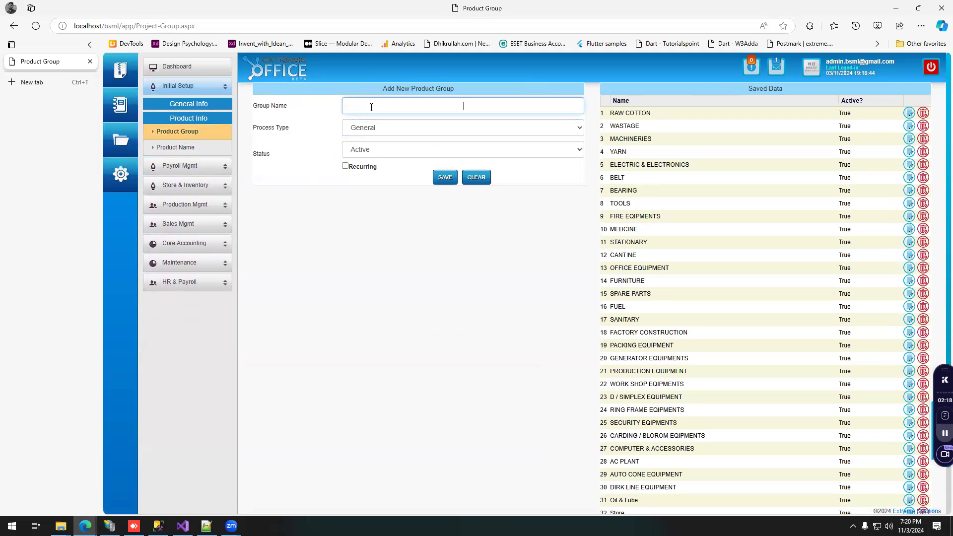
Step: Examine the saved product groups, from RAW COTTON and WASTAGE down to the end of the list
{"action": "triple_click", "coordinate": [618, 114]}
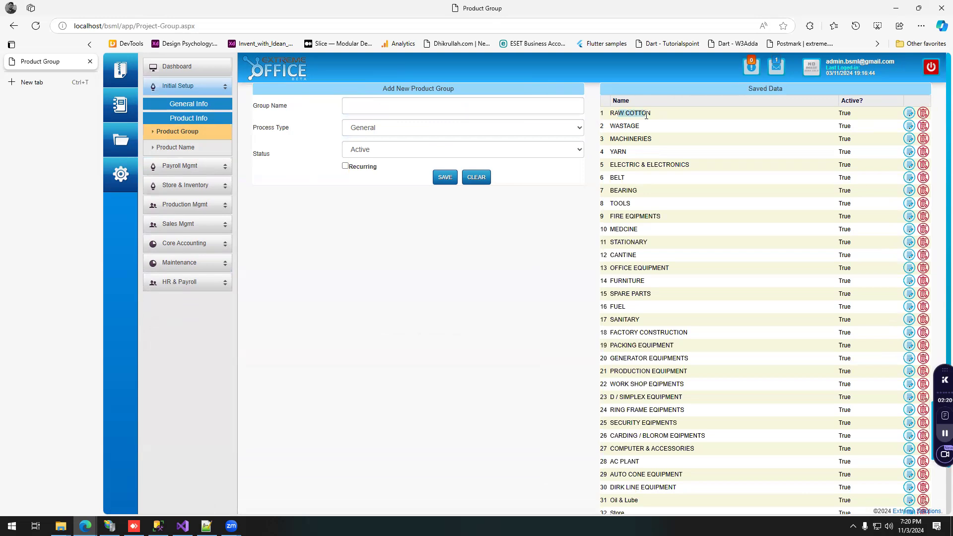
{"action": "double_click", "coordinate": [628, 127]}
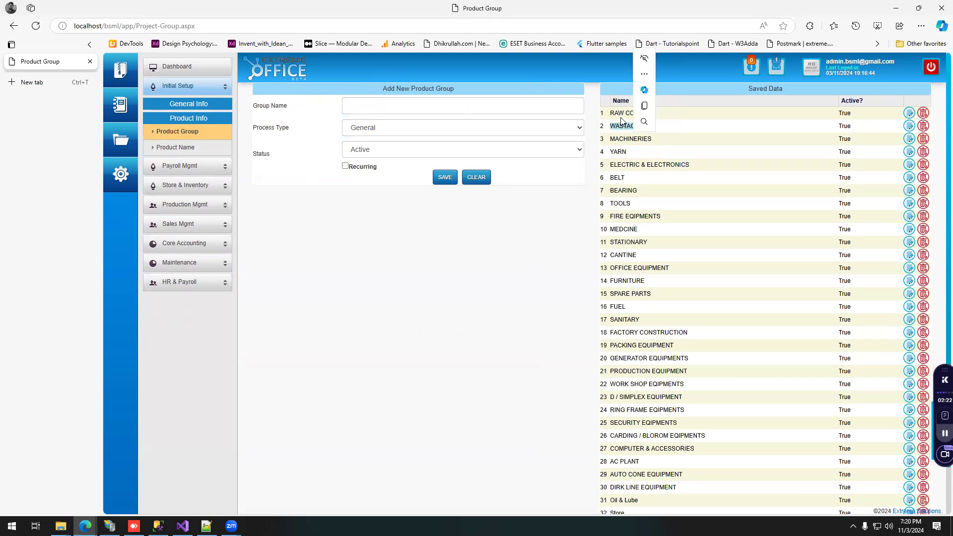
{"action": "left_click", "coordinate": [620, 113]}
{"action": "double_click", "coordinate": [620, 113]}
{"action": "left_click", "coordinate": [621, 113]}
{"action": "left_click_drag", "start_coordinate": [615, 114], "coordinate": [648, 115]}
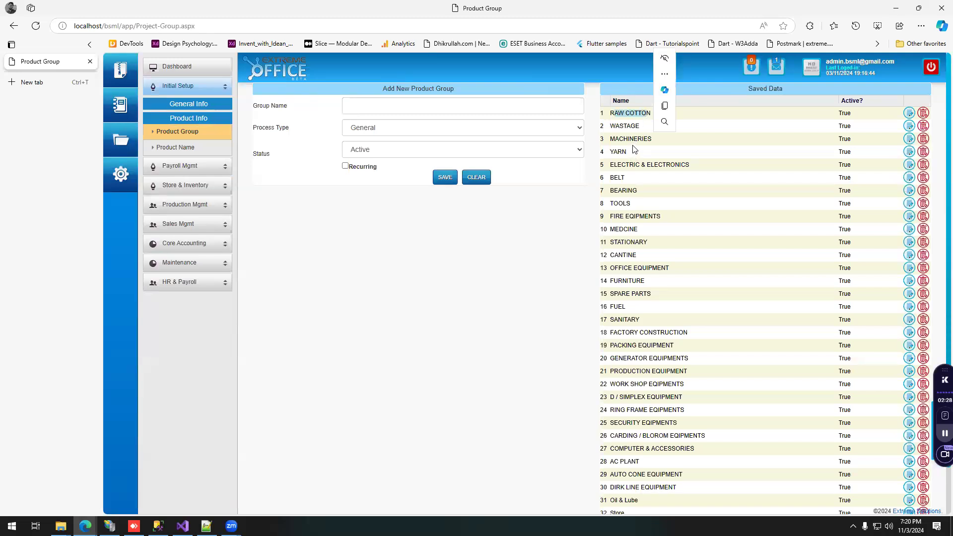
{"action": "scroll", "coordinate": [636, 257], "scroll_direction": "down", "scroll_amount": 2}
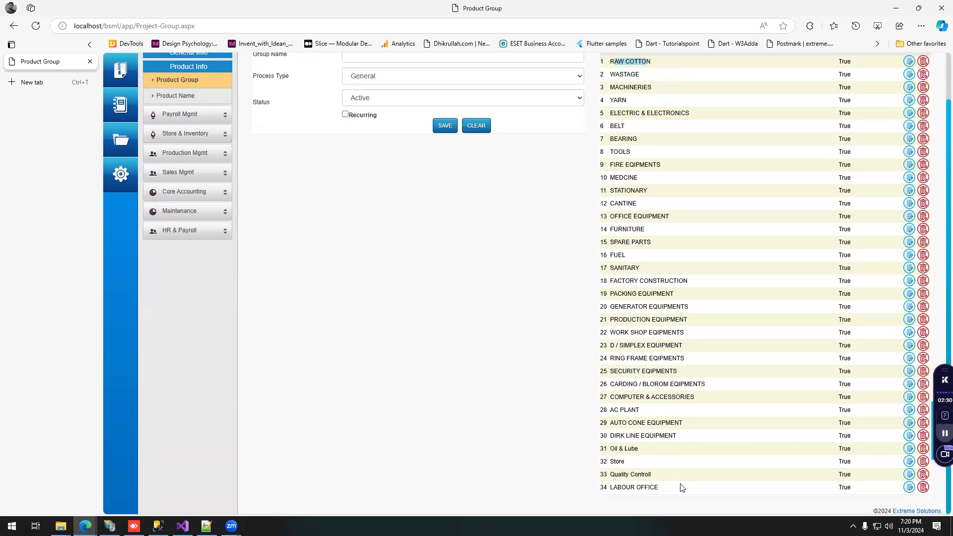
{"action": "scroll", "coordinate": [678, 457], "scroll_direction": "up", "scroll_amount": 2}
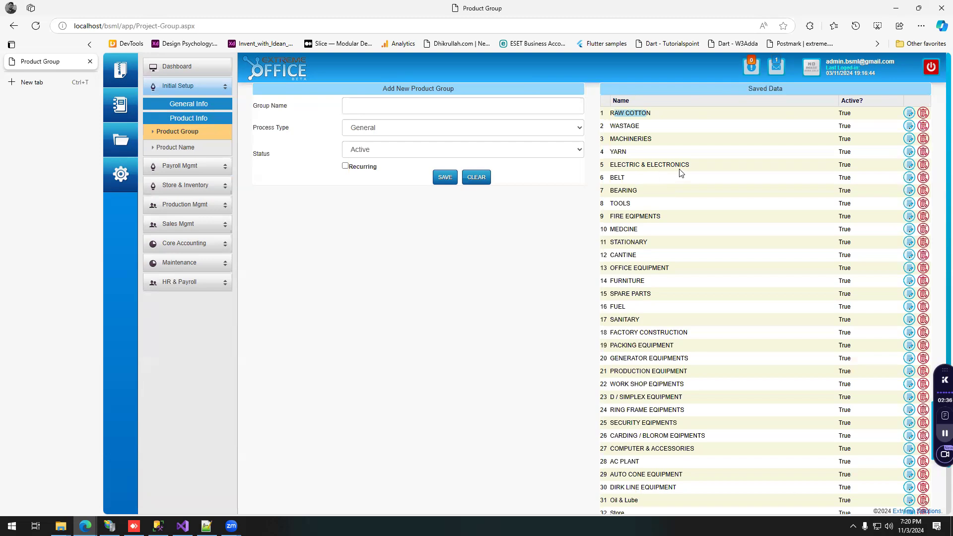
{"action": "scroll", "coordinate": [678, 293], "scroll_direction": "down", "scroll_amount": 1}
{"action": "scroll", "coordinate": [666, 282], "scroll_direction": "up", "scroll_amount": 1}
Step: Open the Product Name setup and set the product group to YARN
{"action": "left_click", "coordinate": [192, 147]}
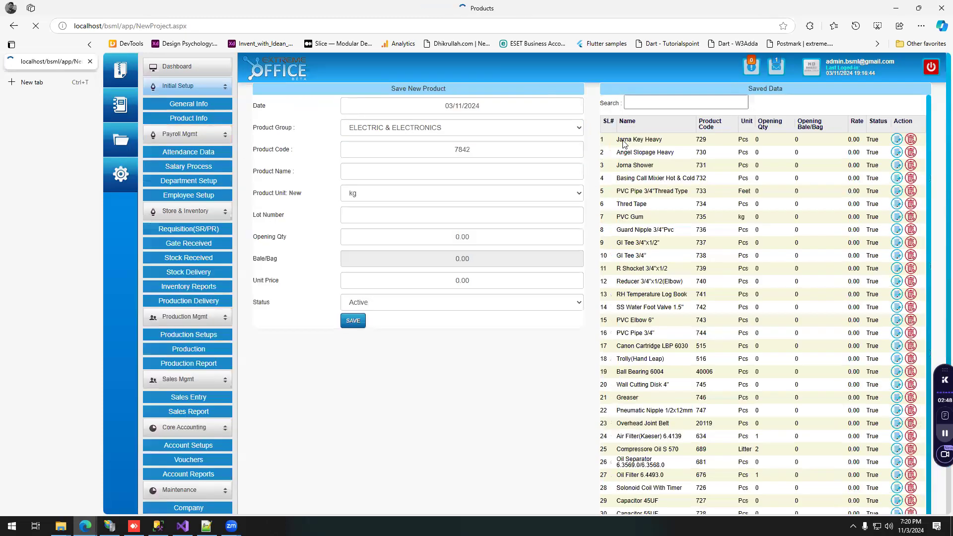
{"action": "left_click", "coordinate": [478, 139]}
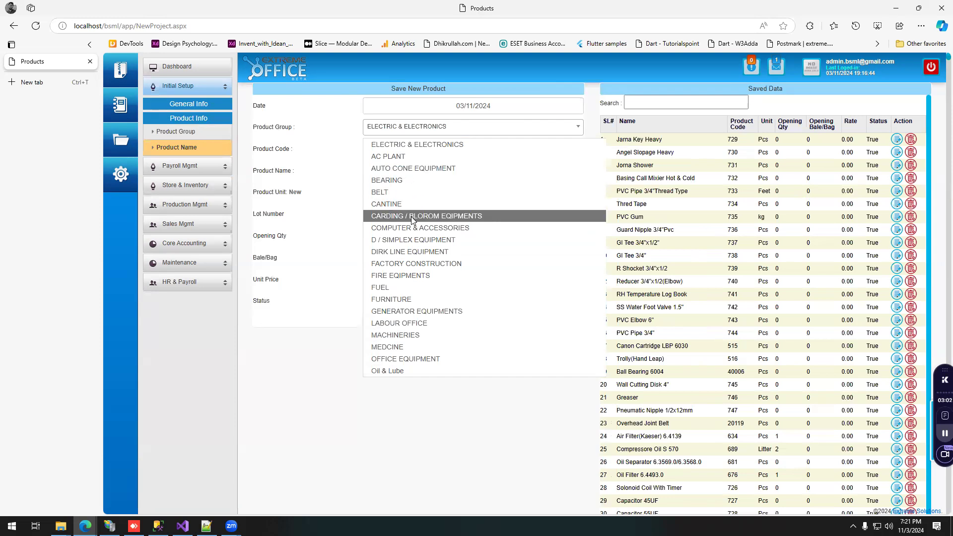
{"action": "scroll", "coordinate": [399, 219], "scroll_direction": "down", "scroll_amount": 5}
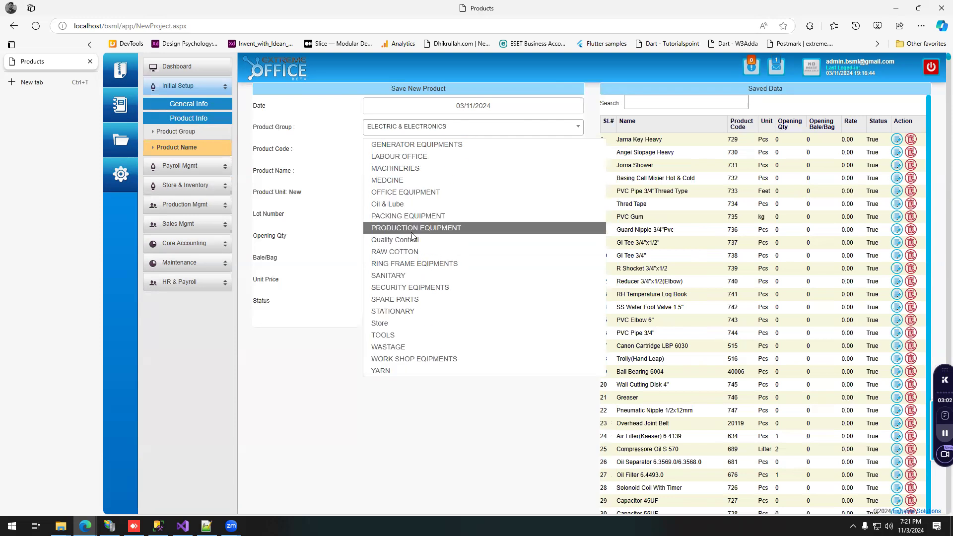
{"action": "left_click", "coordinate": [395, 370]}
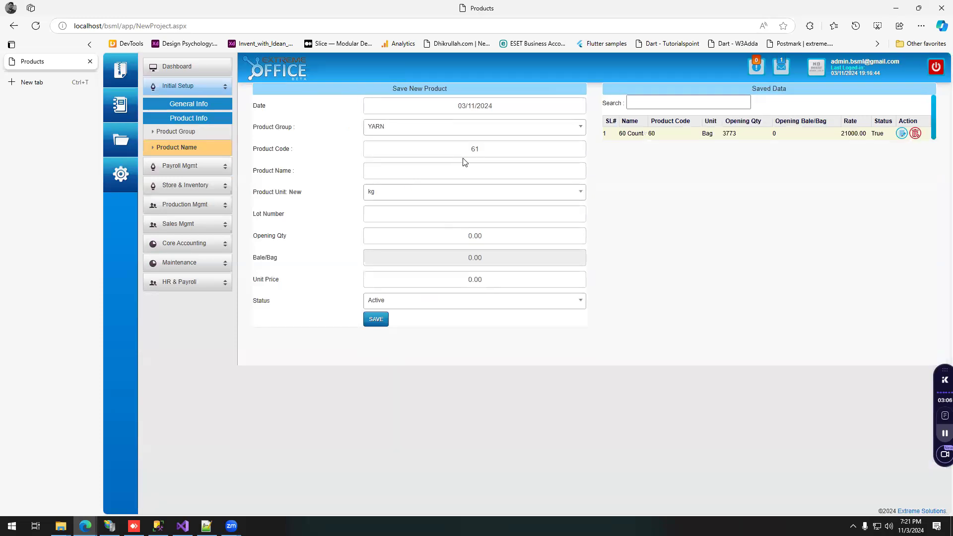
Step: Look over the product name, lot number and unit price fields for the YARN group
{"action": "left_click", "coordinate": [484, 163]}
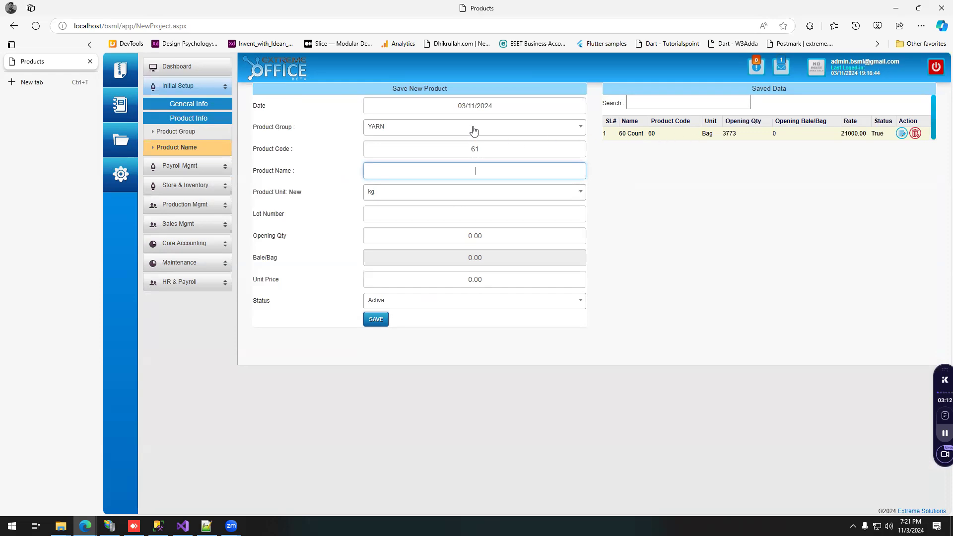
{"action": "left_click", "coordinate": [308, 217]}
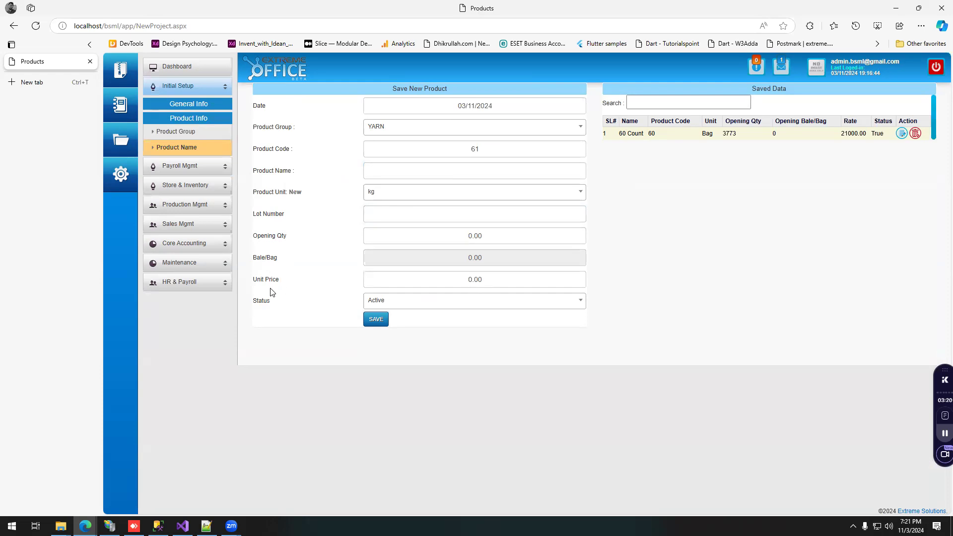
{"action": "left_click", "coordinate": [494, 282]}
{"action": "double_click", "coordinate": [495, 283]}
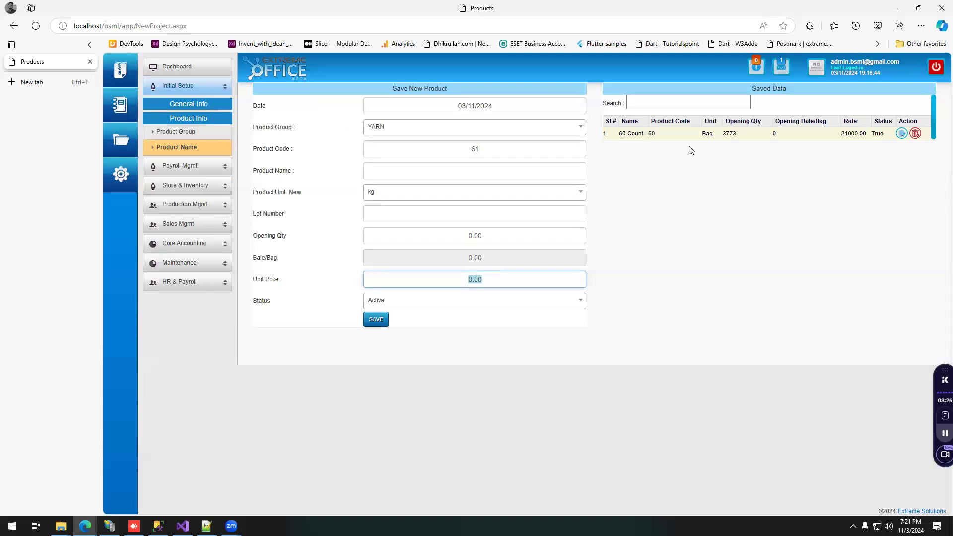
Step: View the pending requisitions page and the requisition entry form in the Store & Inventory module
{"action": "left_click", "coordinate": [205, 171]}
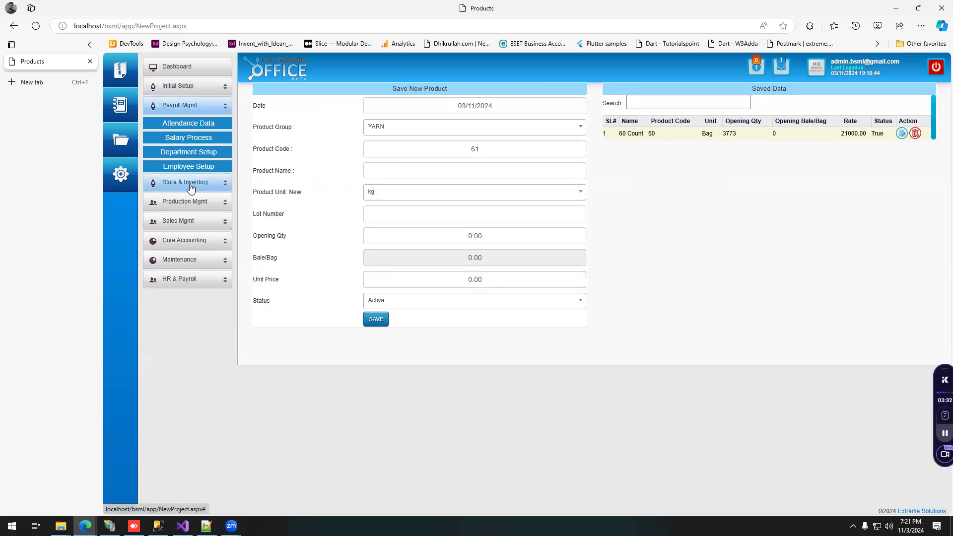
{"action": "left_click", "coordinate": [190, 184]}
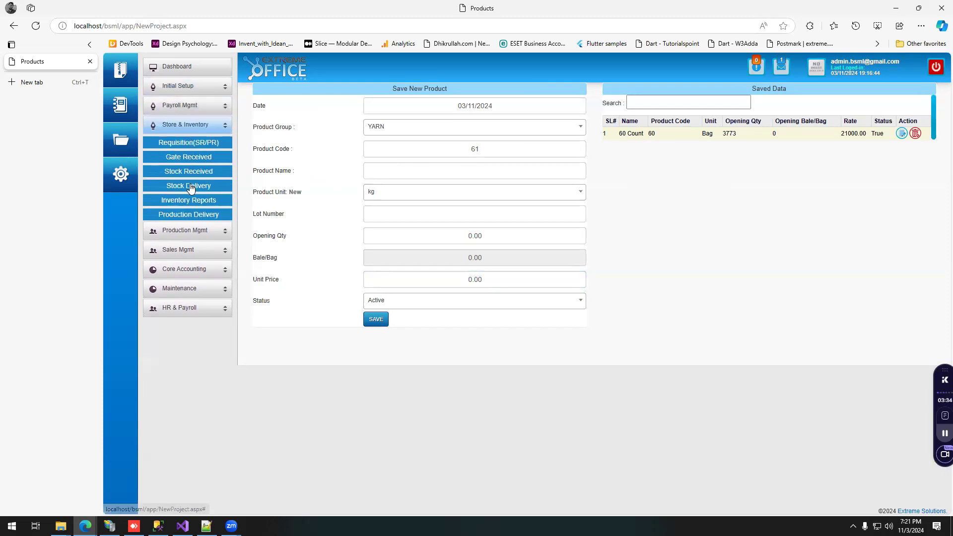
{"action": "left_click", "coordinate": [189, 143]}
{"action": "left_click", "coordinate": [187, 156]}
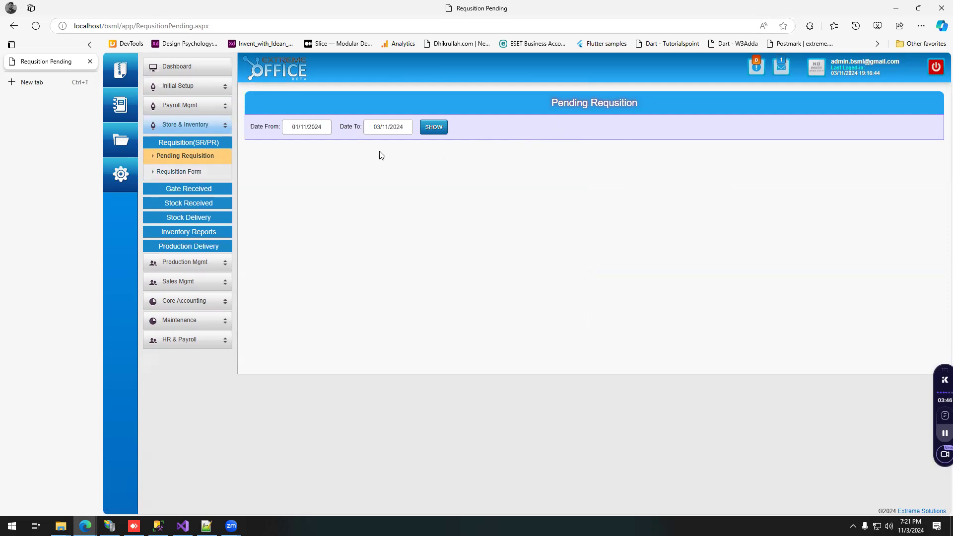
{"action": "left_click", "coordinate": [193, 171]}
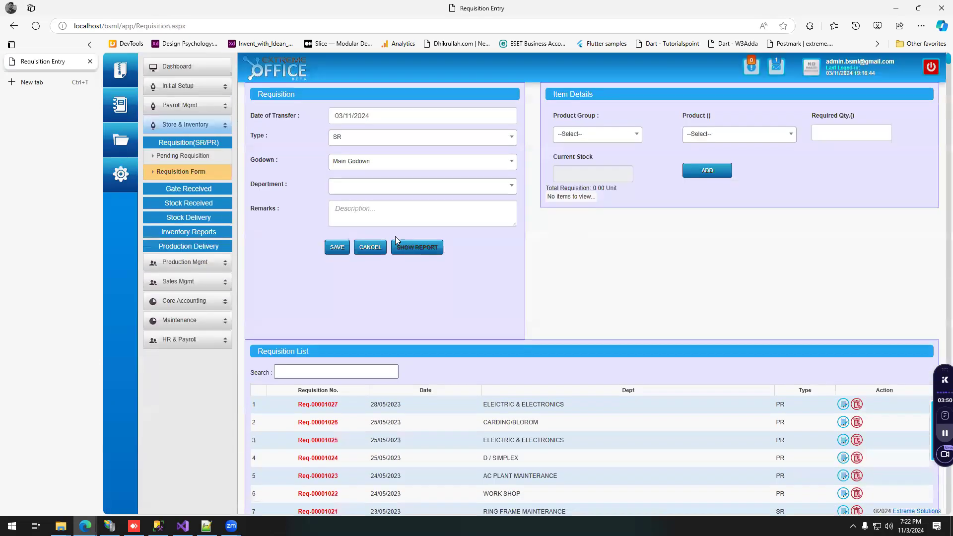
{"action": "left_click", "coordinate": [394, 213]}
Step: View the Gate Received Form and the Store Received Form with their approved lists
{"action": "left_click", "coordinate": [201, 193]}
{"action": "left_click", "coordinate": [191, 174]}
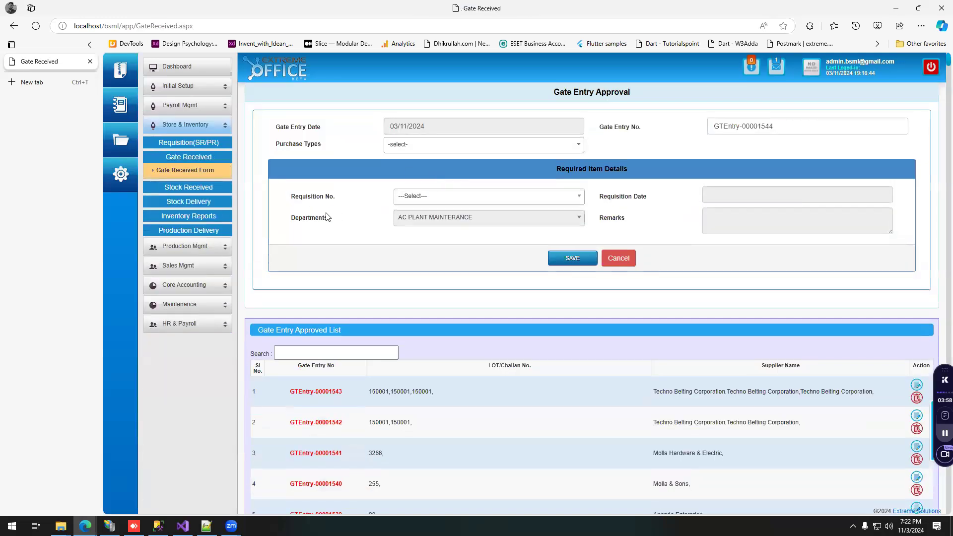
{"action": "left_click", "coordinate": [193, 188]}
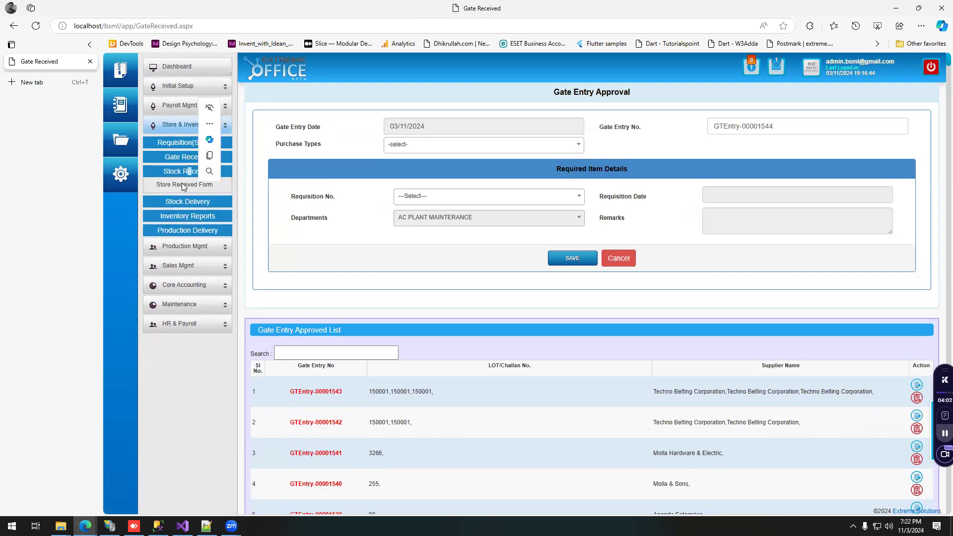
{"action": "left_click", "coordinate": [183, 187]}
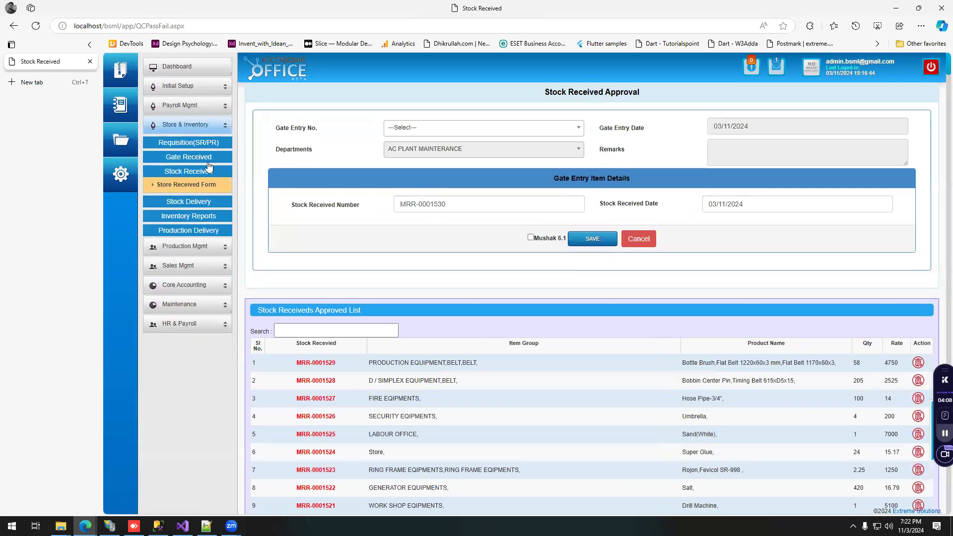
Step: Open the Stock Delivery page and look over its issue approval form
{"action": "left_click", "coordinate": [197, 205]}
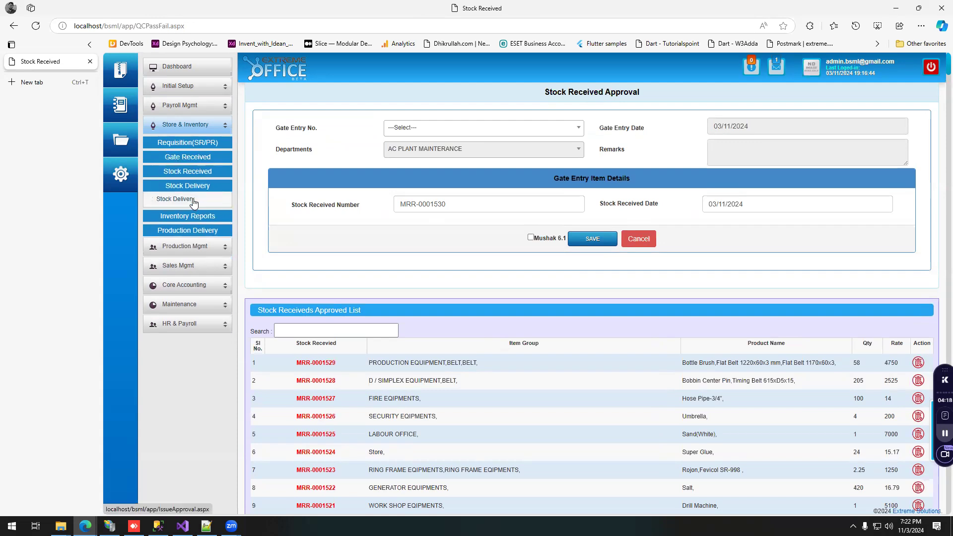
{"action": "left_click", "coordinate": [191, 202]}
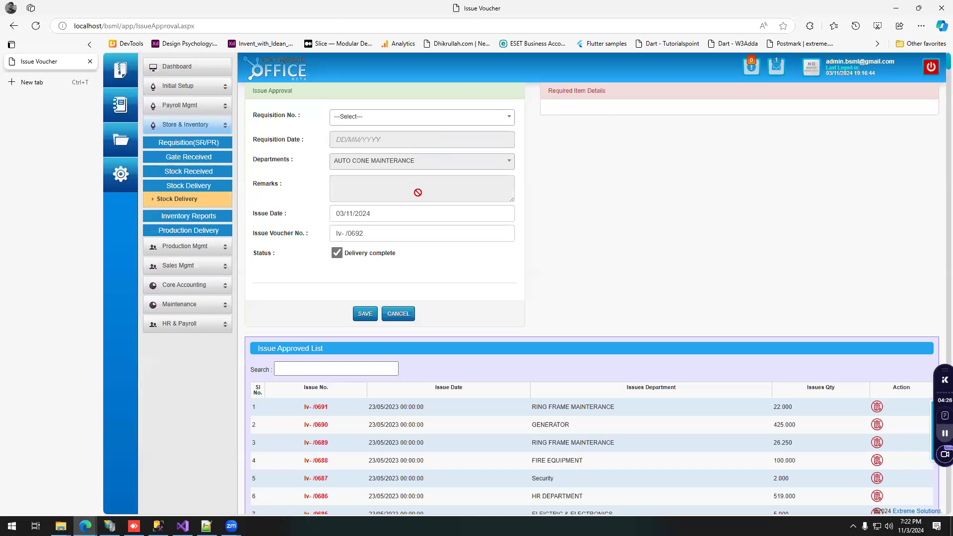
{"action": "left_click", "coordinate": [197, 172]}
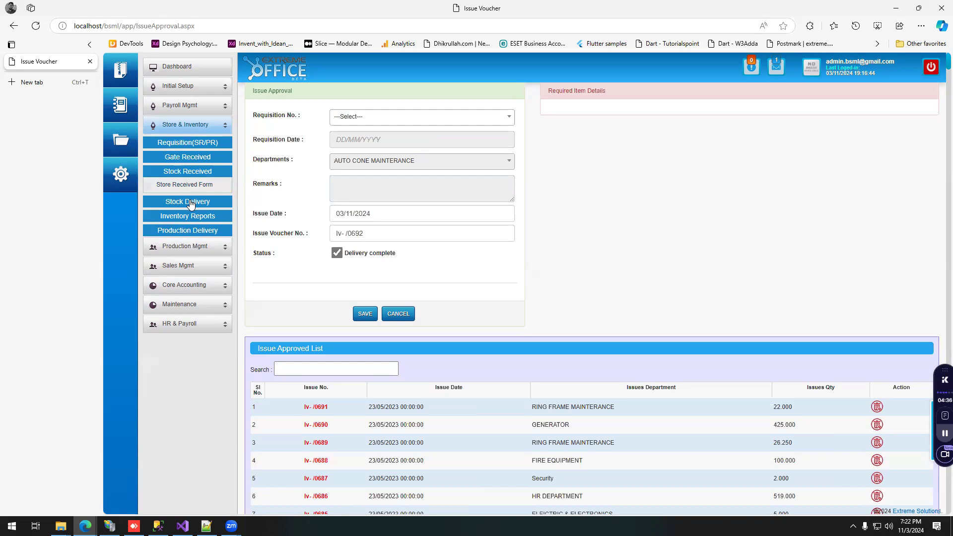
{"action": "left_click", "coordinate": [190, 203]}
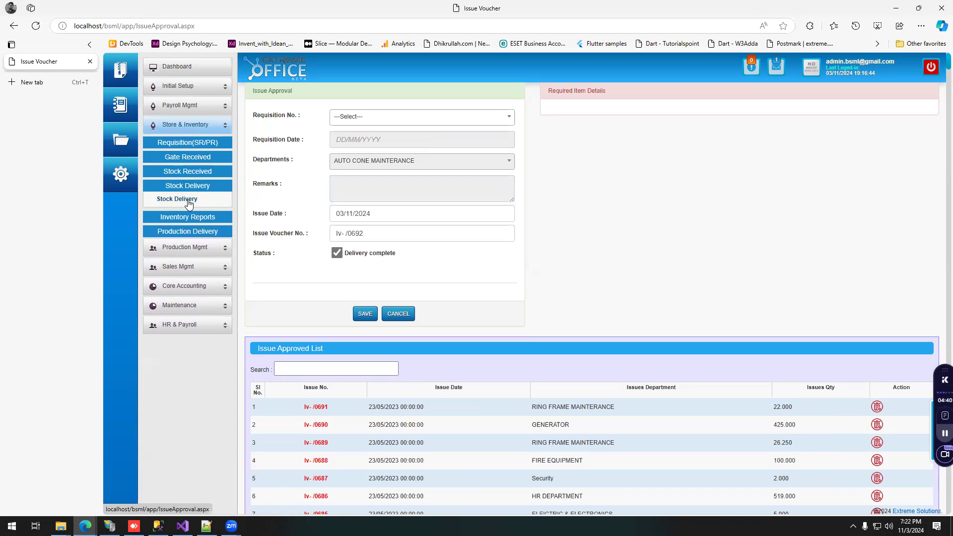
{"action": "left_click", "coordinate": [189, 204]}
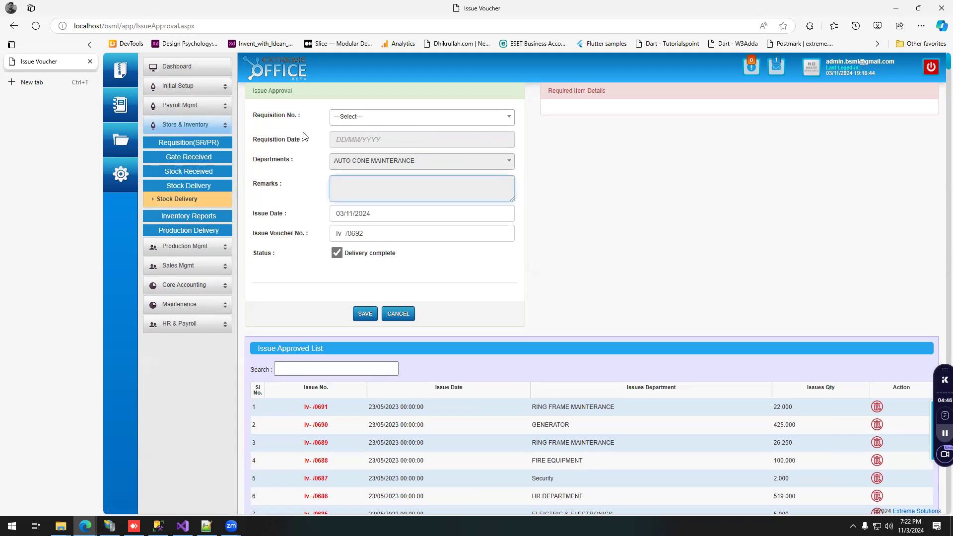
Step: Browse the inventory report pages for the Store Ledger, Production Ledger and RAW COTTON REPORTS
{"action": "left_click", "coordinate": [199, 216]}
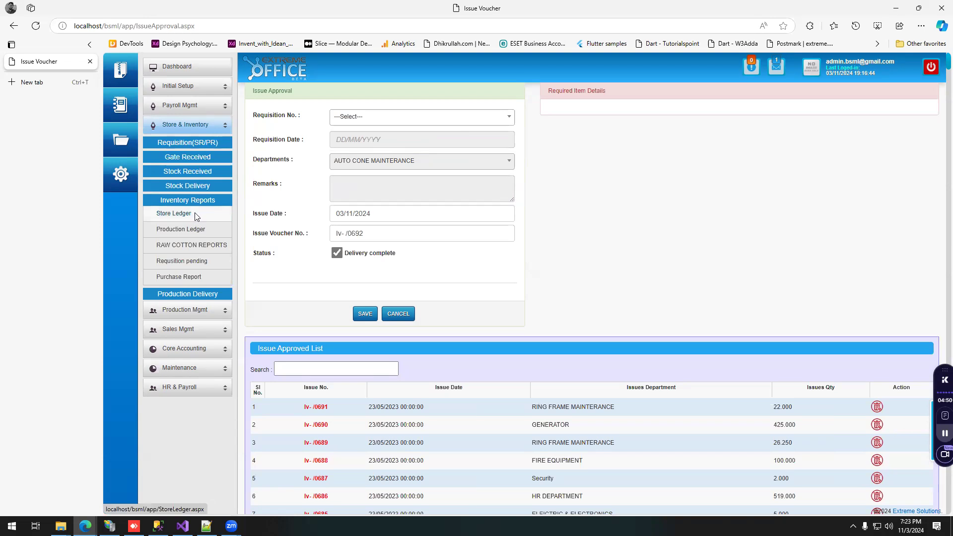
{"action": "left_click", "coordinate": [196, 215]}
{"action": "left_click", "coordinate": [197, 230]}
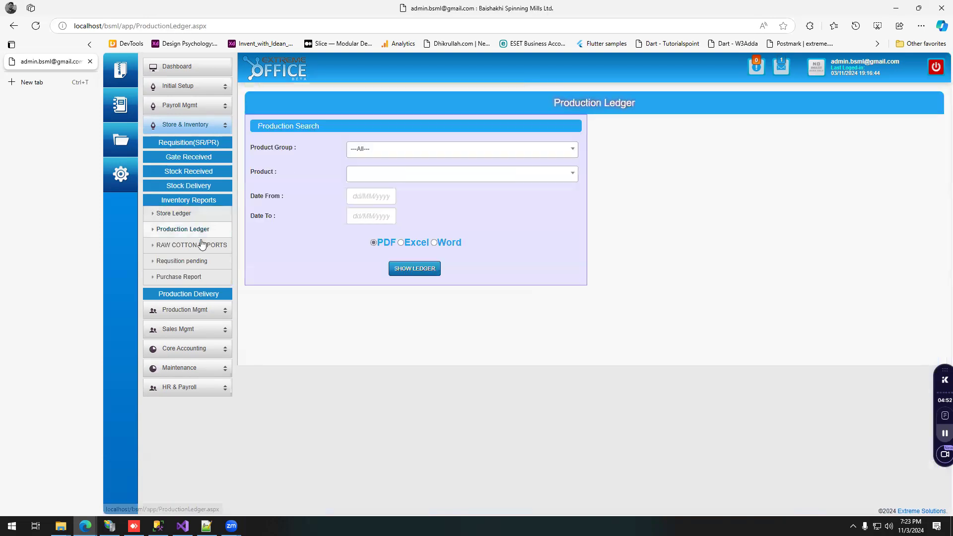
{"action": "left_click", "coordinate": [199, 250]}
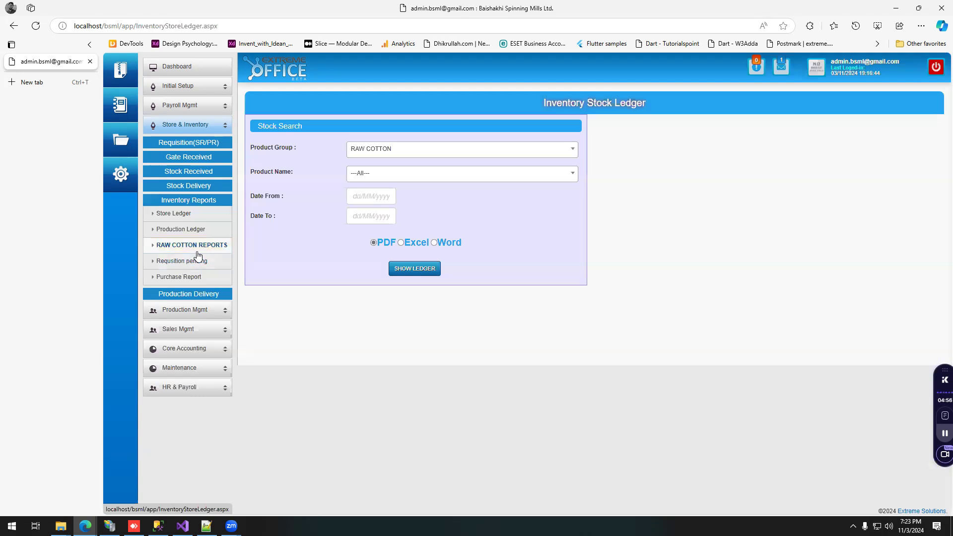
Step: Look over the product group choices for the raw cotton ledger and view the Pending Requisition page
{"action": "left_click", "coordinate": [388, 150]}
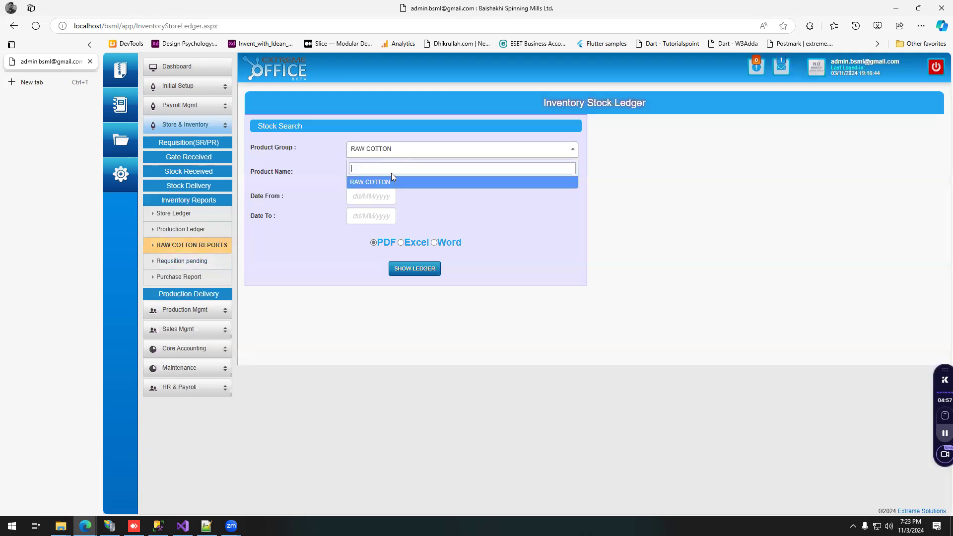
{"action": "left_click", "coordinate": [200, 262]}
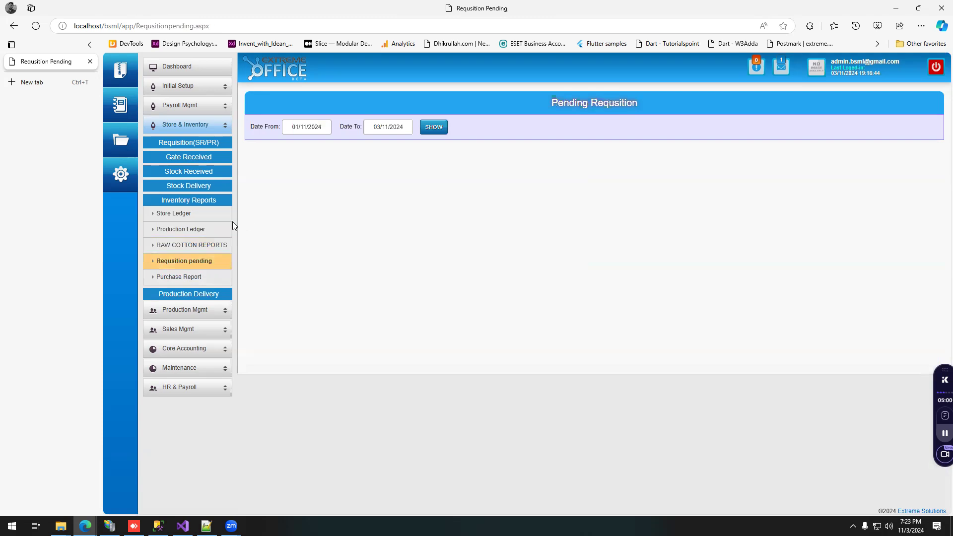
Step: Reopen the RAW COTTON REPORTS form, set its date range to 01/11/2024 through 29/11/2024, and look over the product name choices
{"action": "left_click", "coordinate": [214, 247]}
{"action": "left_click", "coordinate": [362, 197]}
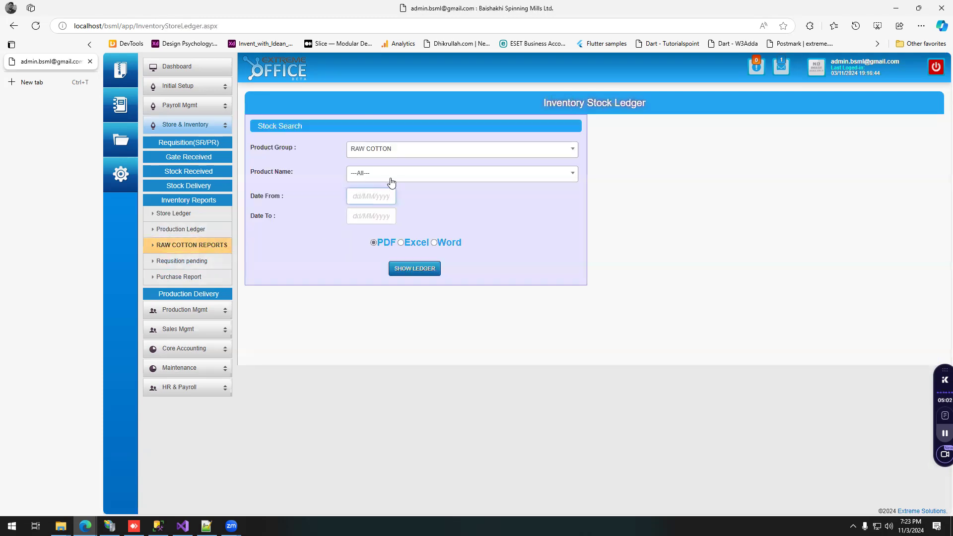
{"action": "left_click", "coordinate": [370, 216]}
{"action": "left_click", "coordinate": [367, 196]}
{"action": "left_click", "coordinate": [368, 196]}
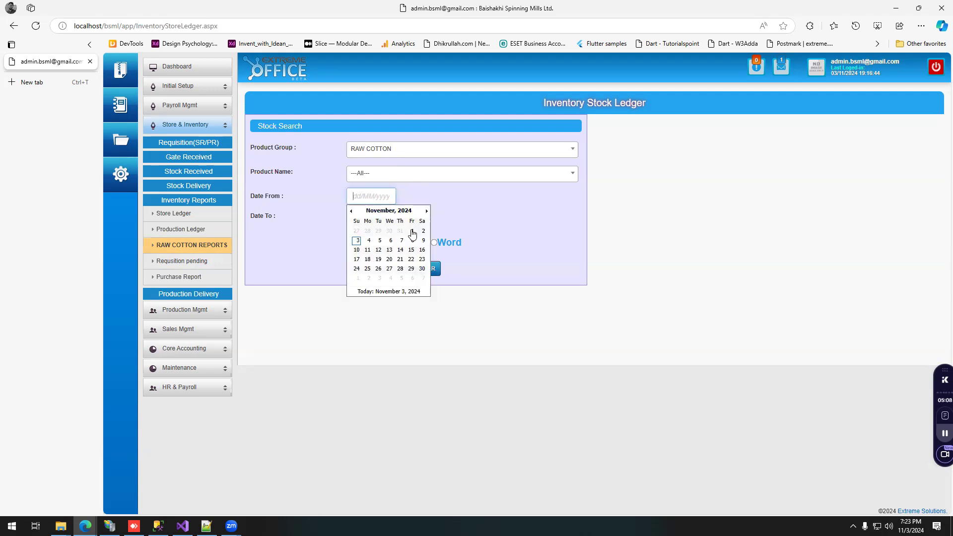
{"action": "left_click", "coordinate": [412, 231]}
{"action": "left_click", "coordinate": [371, 217]}
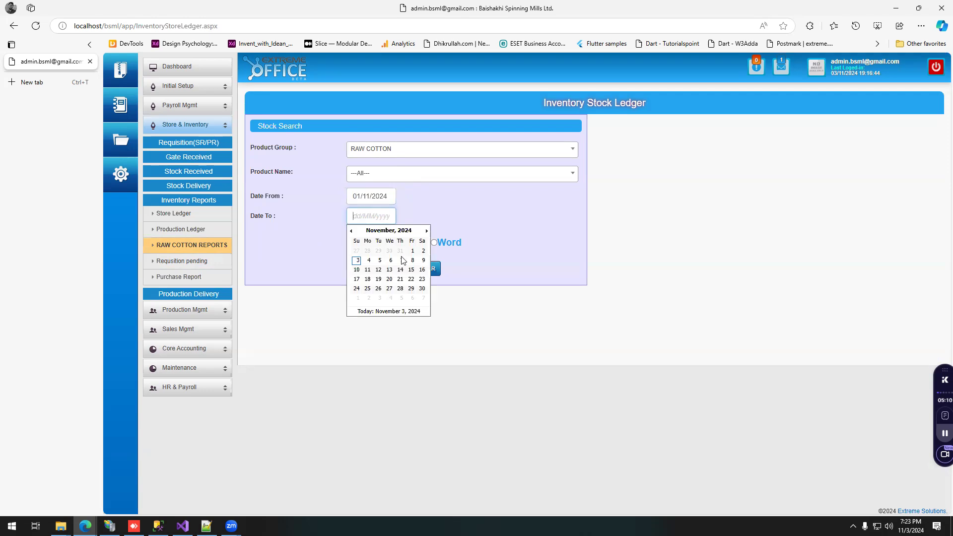
{"action": "left_click", "coordinate": [401, 291]}
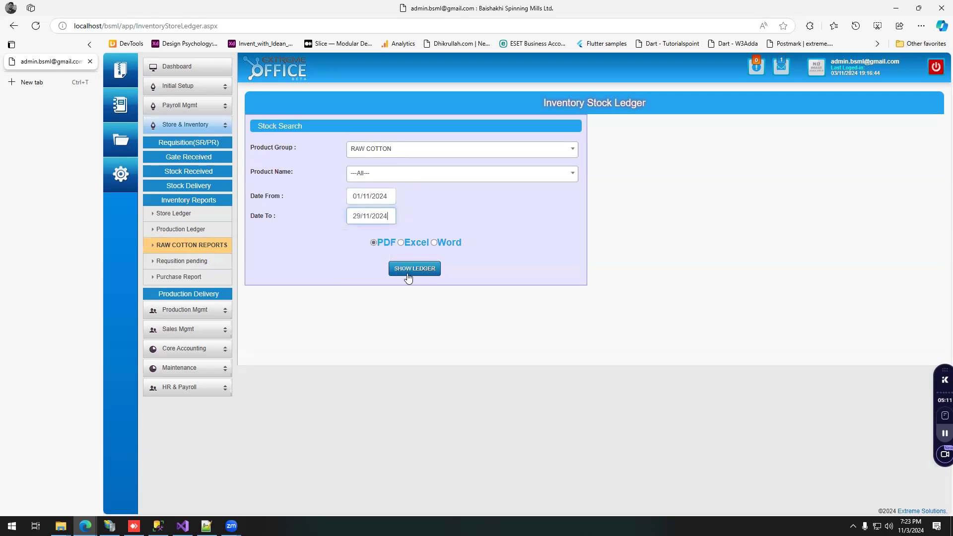
{"action": "left_click", "coordinate": [404, 176]}
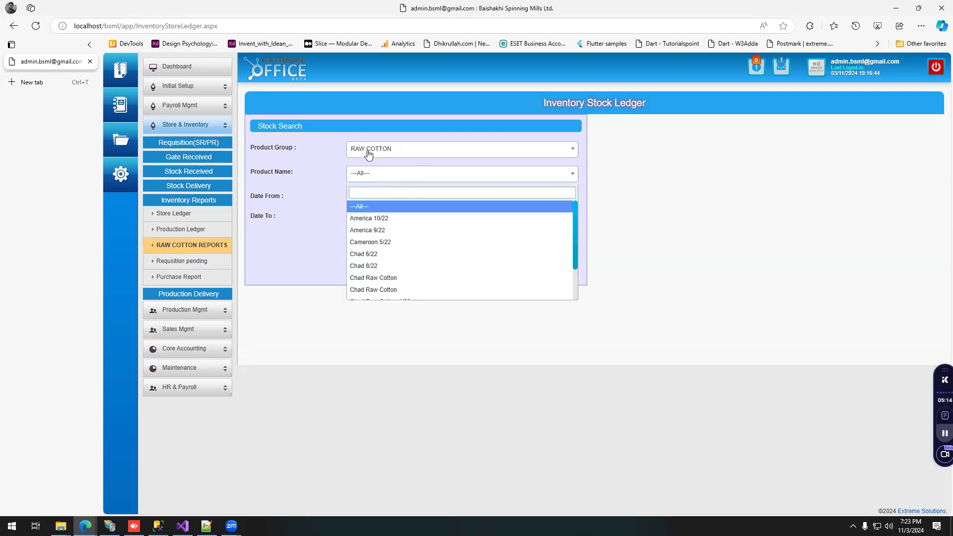
{"action": "left_click", "coordinate": [306, 256]}
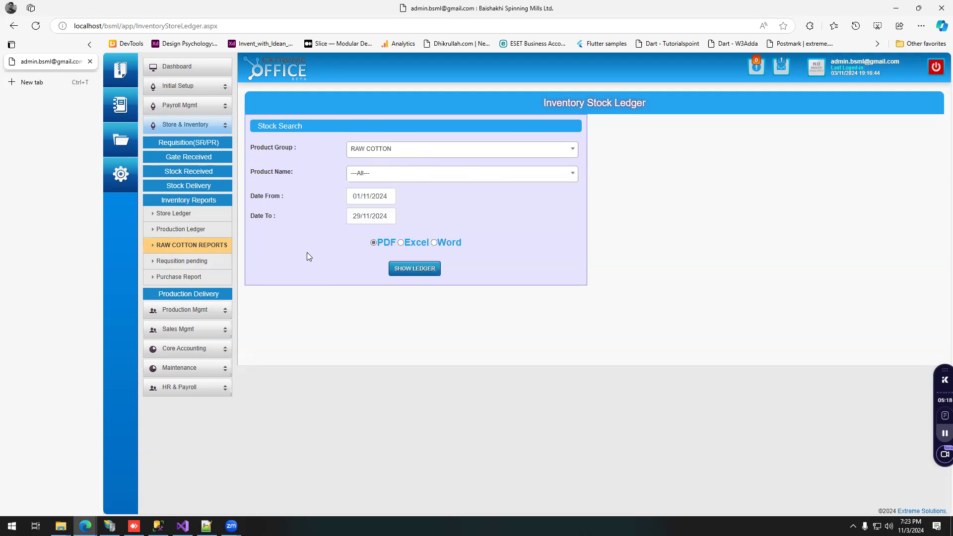
Step: View the Pending Requisition page and the Purchase Report page among the inventory reports
{"action": "left_click", "coordinate": [194, 263]}
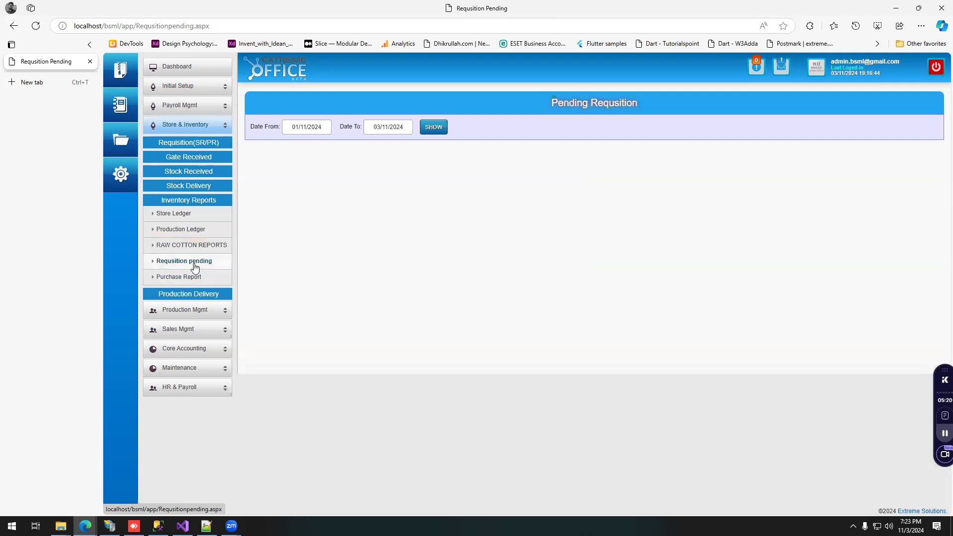
{"action": "left_click", "coordinate": [211, 268]}
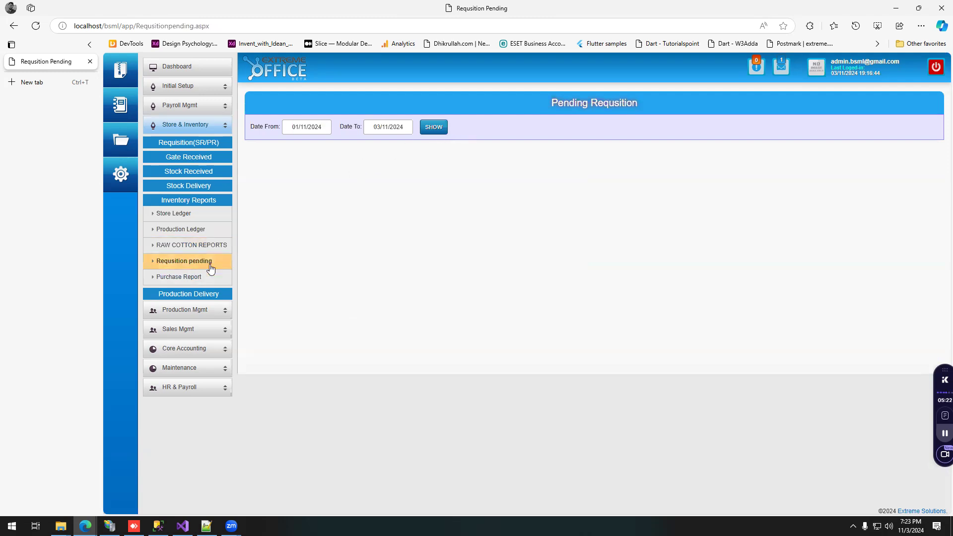
{"action": "left_click", "coordinate": [188, 279]}
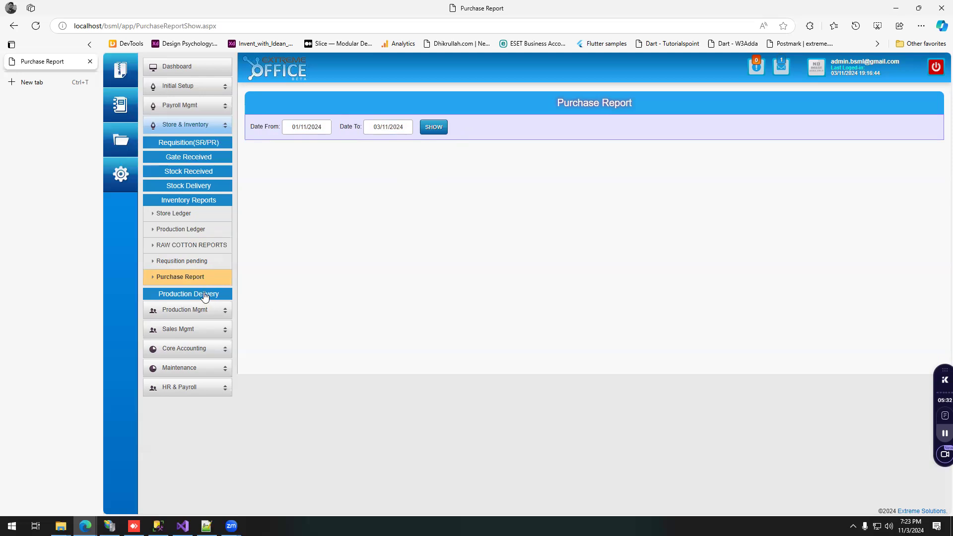
Step: Open the Production Delivery form and select product item Chad 8/22 with lot number 8/22 from the RAW COTTON group
{"action": "left_click", "coordinate": [203, 295]}
{"action": "left_click", "coordinate": [189, 228]}
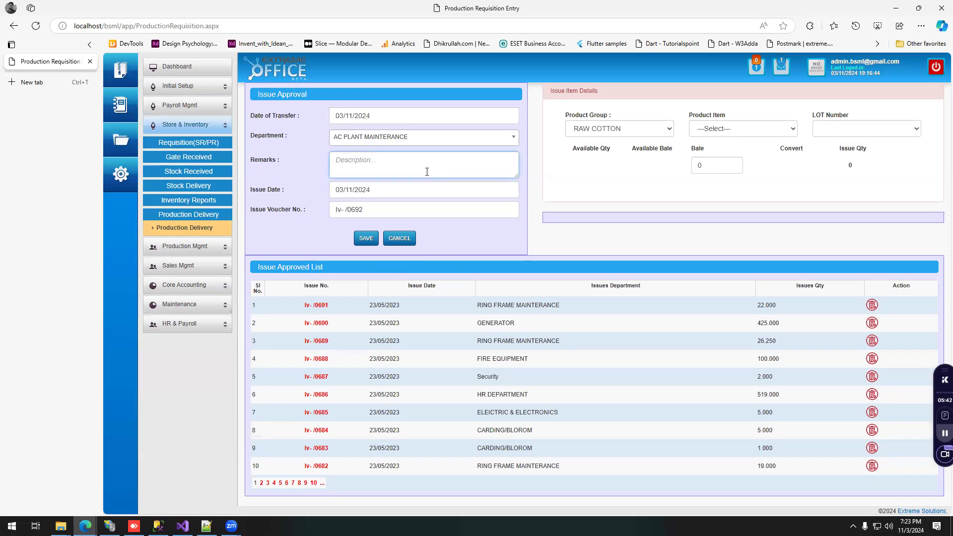
{"action": "left_click", "coordinate": [617, 136]}
{"action": "left_click", "coordinate": [720, 130]}
{"action": "left_click", "coordinate": [725, 169]}
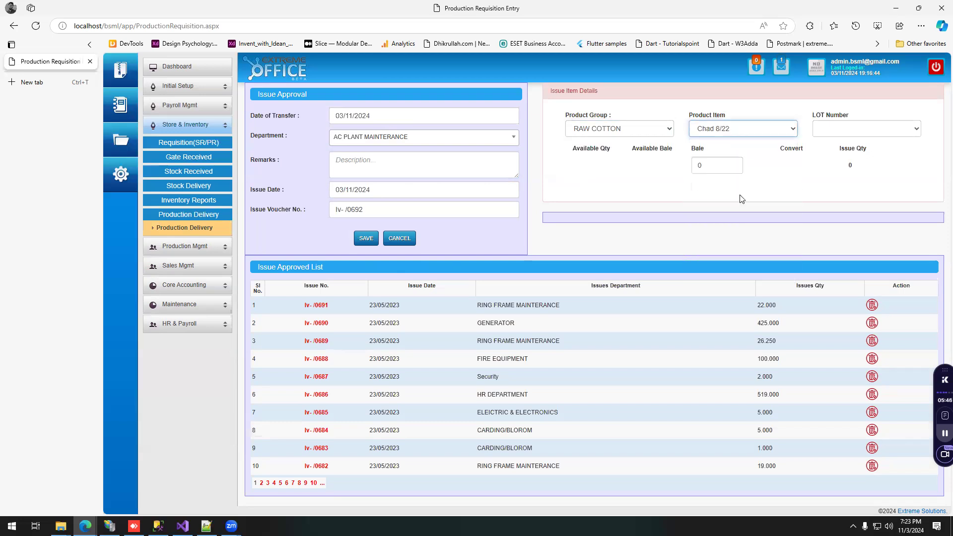
{"action": "left_click", "coordinate": [844, 129]}
{"action": "left_click", "coordinate": [844, 156]}
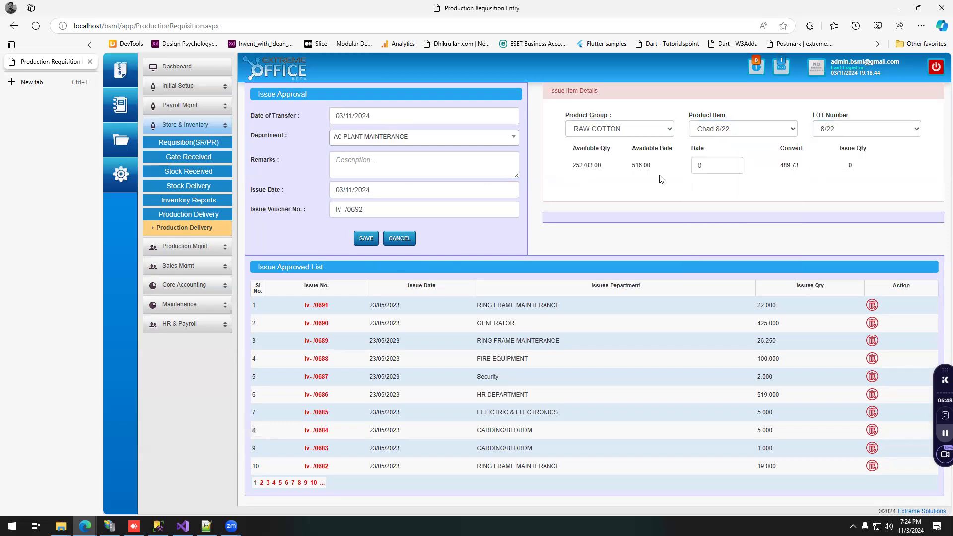
Step: Enter 5 bales for the raw cotton issue, save it, and review the Issue Approved List
{"action": "left_click", "coordinate": [710, 167]}
{"action": "double_click", "coordinate": [716, 168]}
{"action": "left_click", "coordinate": [505, 225]}
{"action": "left_click", "coordinate": [366, 238]}
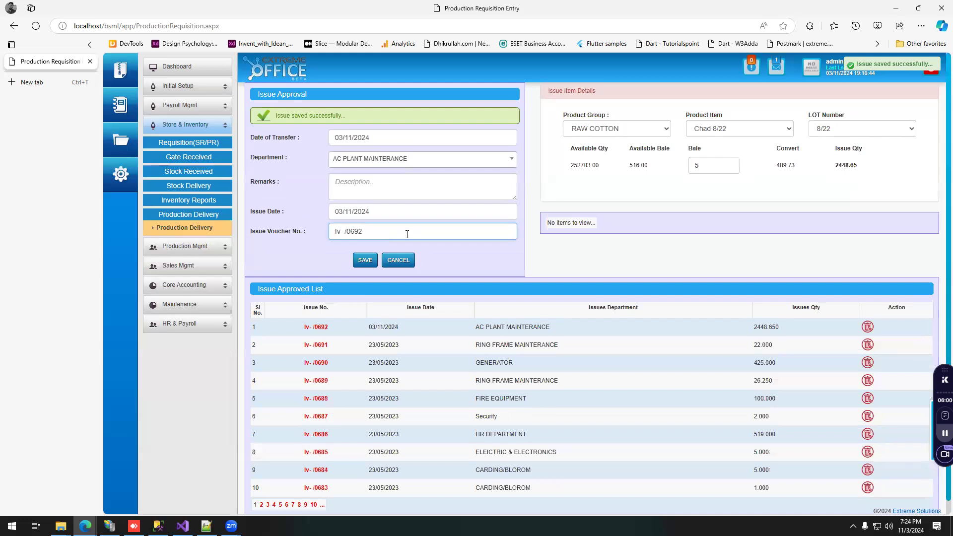
{"action": "scroll", "coordinate": [506, 237], "scroll_direction": "down", "scroll_amount": 1}
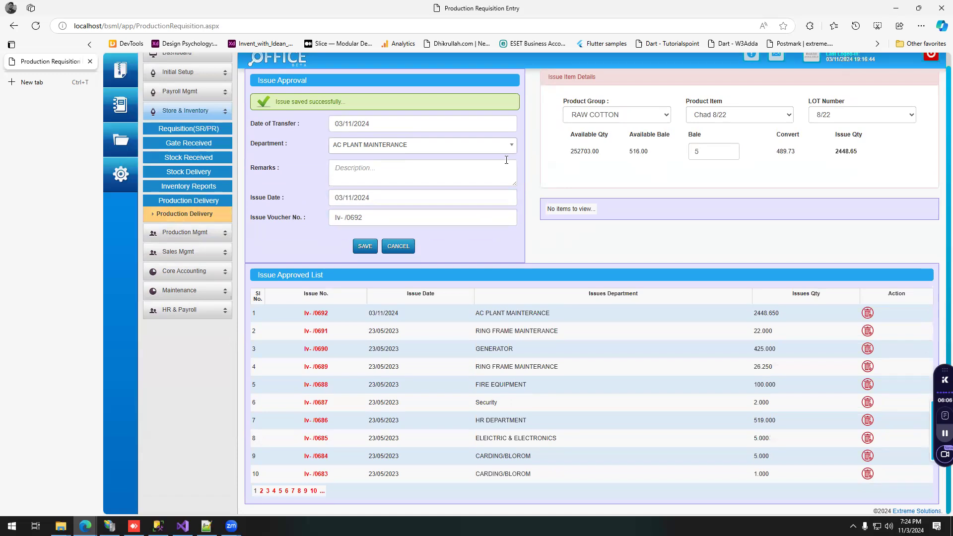
{"action": "scroll", "coordinate": [324, 181], "scroll_direction": "up", "scroll_amount": 1}
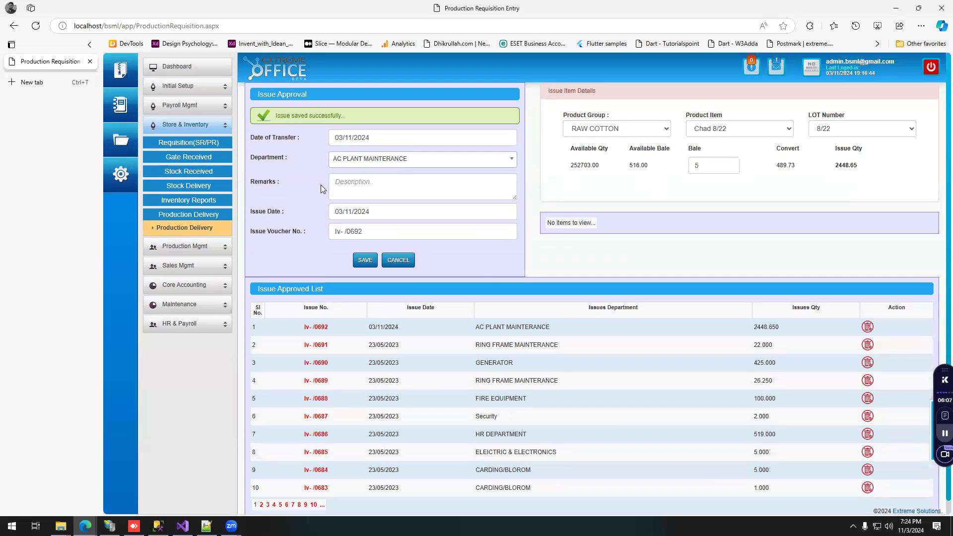
Step: Open the Production Setup page and open the report of the 18/12/2023 entry in a separate browser tab
{"action": "left_click", "coordinate": [192, 248]}
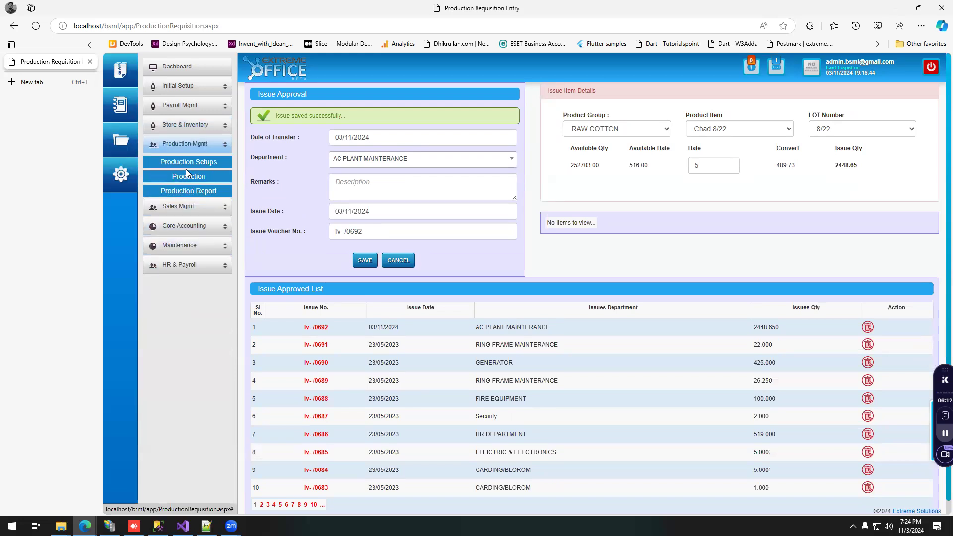
{"action": "left_click", "coordinate": [192, 177]}
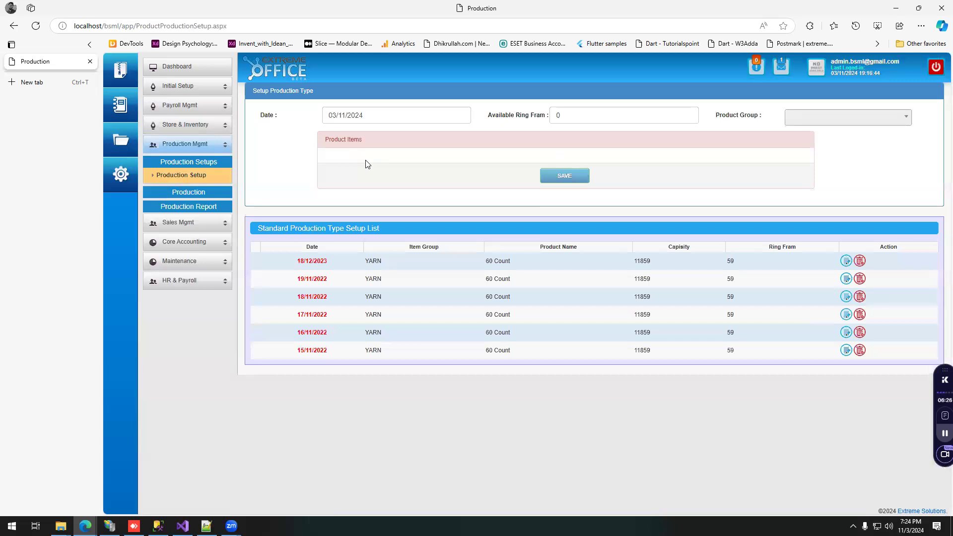
{"action": "middle_click", "coordinate": [316, 261]}
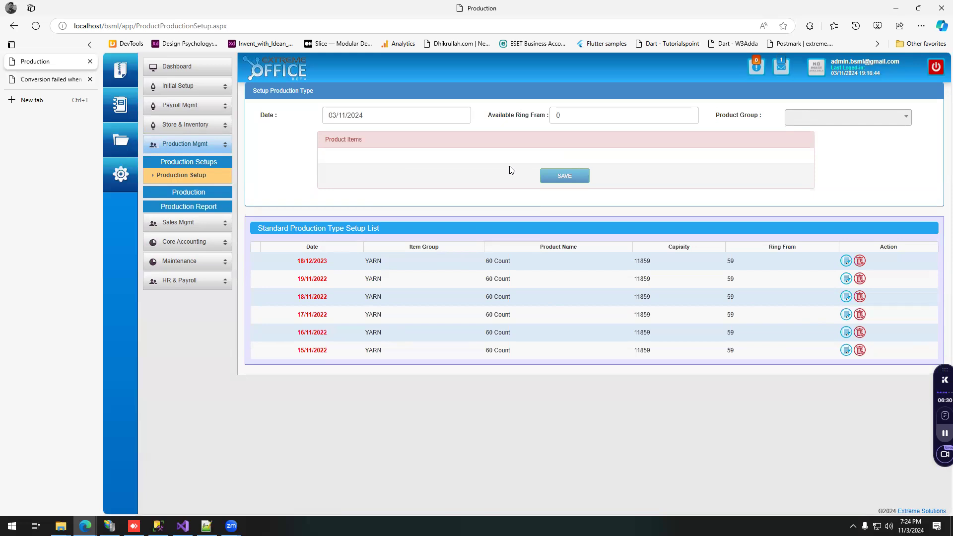
Step: Load the 18/12/2023, 19/11/2022 and 18/11/2022 production setup entries in edit mode and examine their ring frame details
{"action": "left_click", "coordinate": [846, 261]}
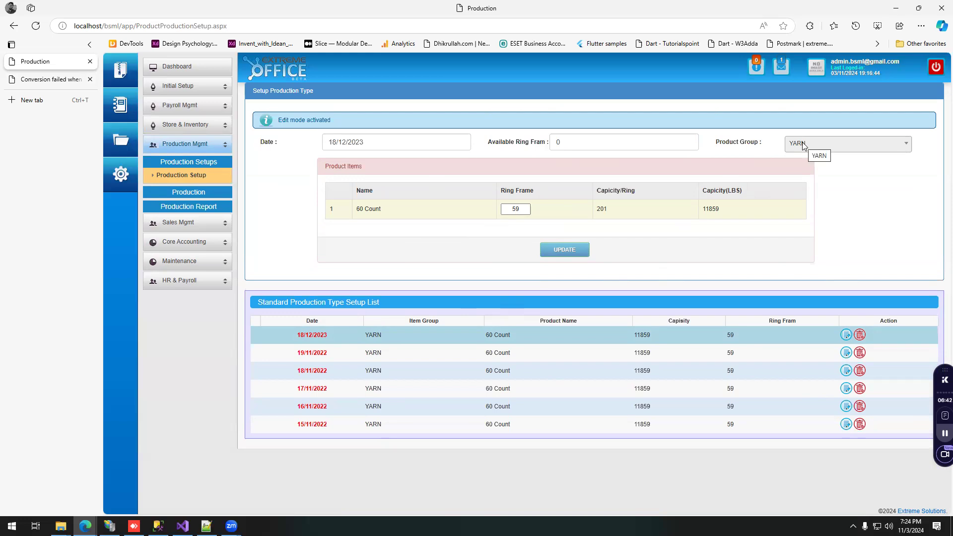
{"action": "left_click", "coordinate": [841, 353]}
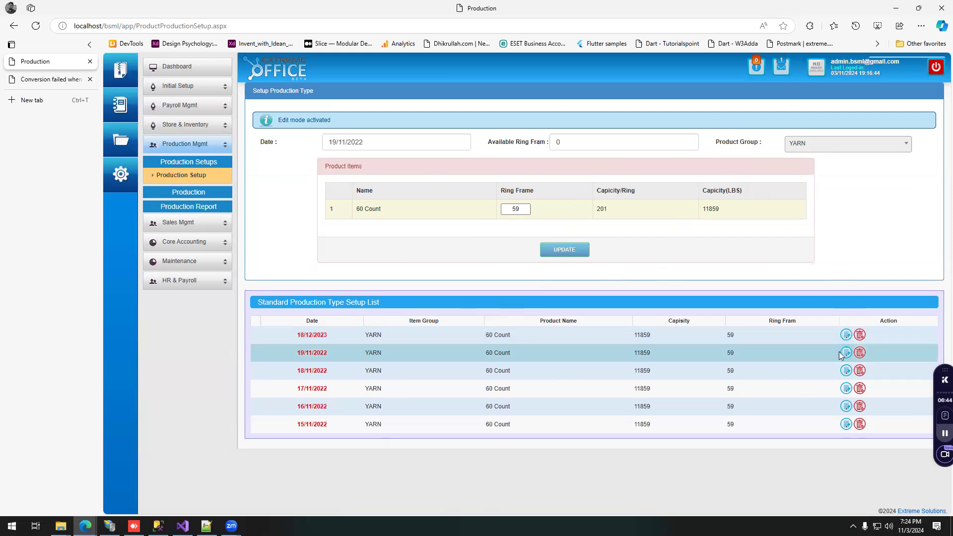
{"action": "left_click", "coordinate": [845, 372]}
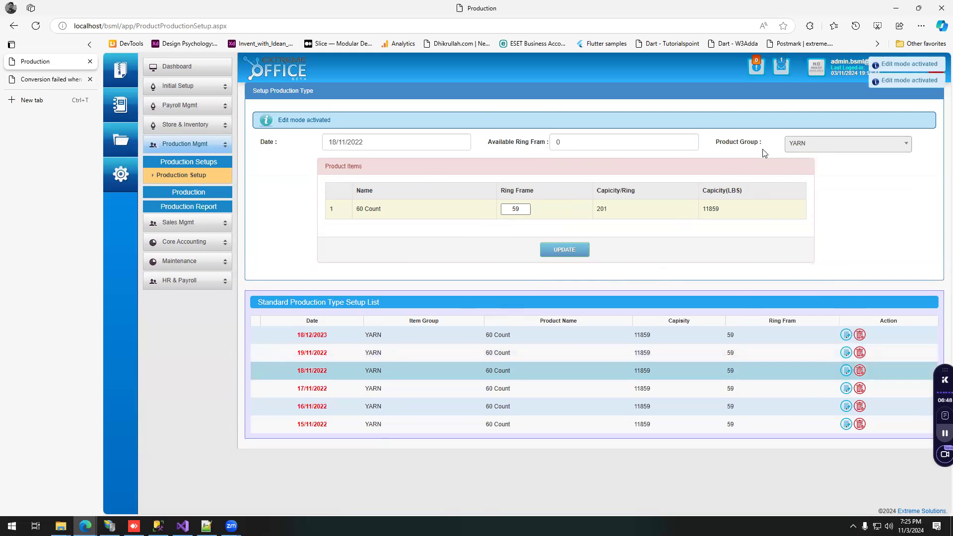
{"action": "left_click", "coordinate": [527, 209]}
{"action": "key", "text": "ctrl+a"}
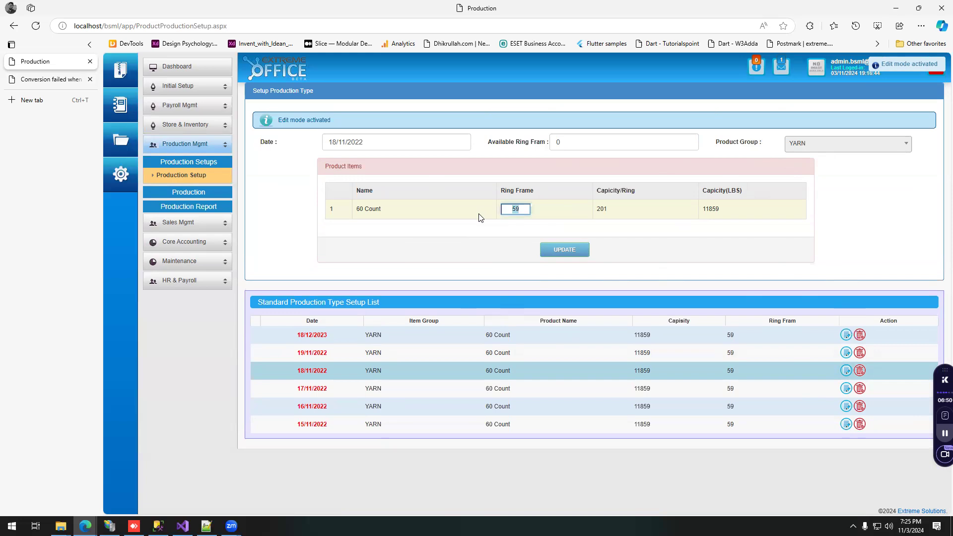
{"action": "left_click", "coordinate": [215, 193]}
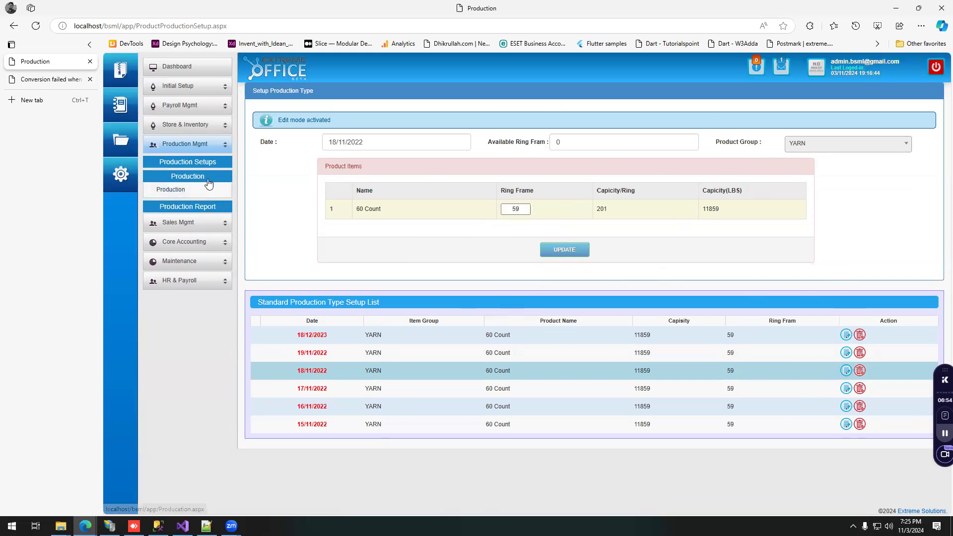
{"action": "left_click", "coordinate": [199, 163]}
Step: Switch to the other browser window, show the ERP dashboard there, and make it full screen
{"action": "key", "text": "alt+Tab"}
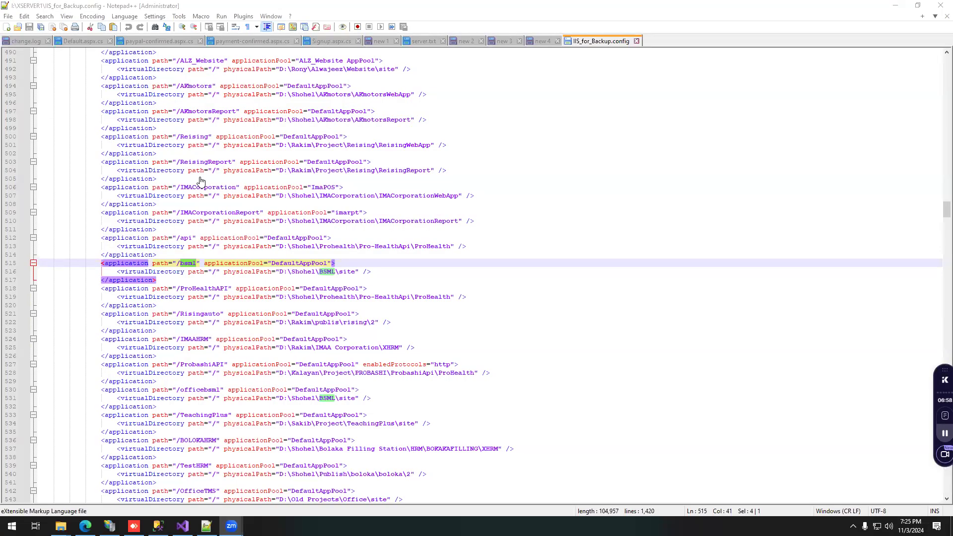
{"action": "key", "text": "alt+Tab"}
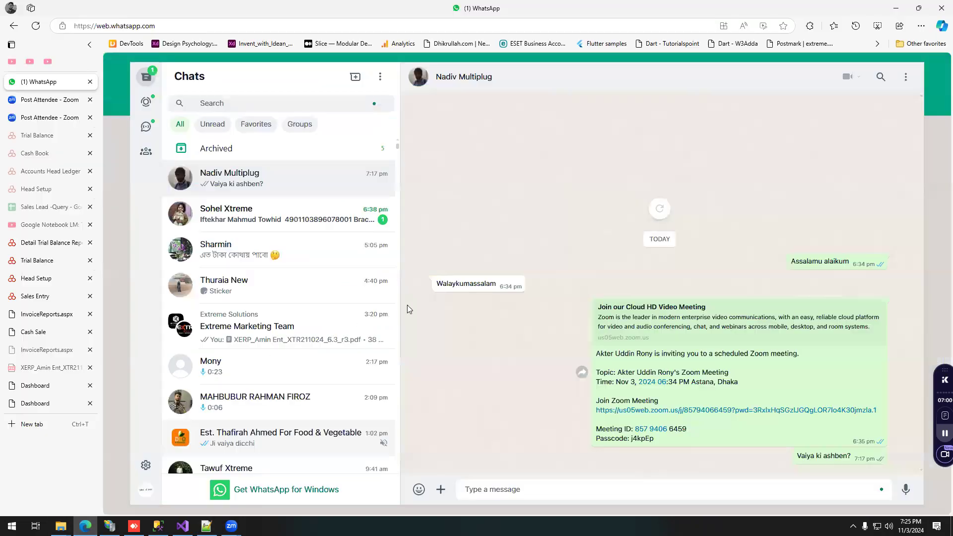
{"action": "left_click", "coordinate": [47, 402]}
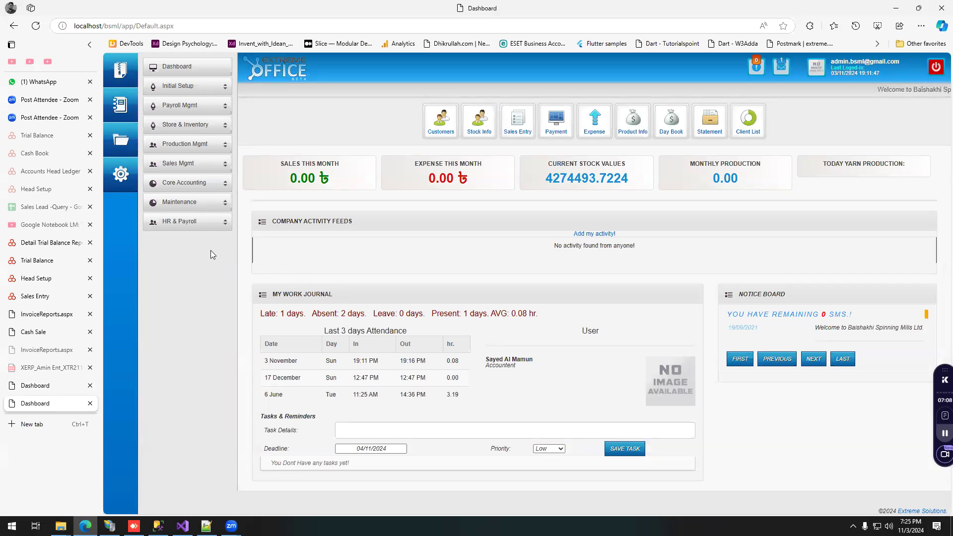
{"action": "key", "text": "F11"}
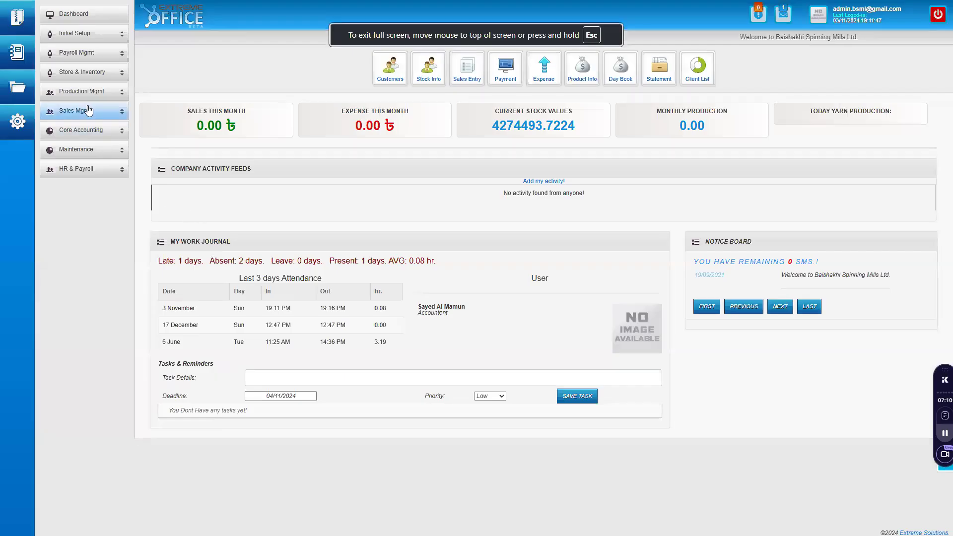
Step: Open the Production Setup page, view the report of the 16/11/2022 entry, and return to the setup list
{"action": "left_click", "coordinate": [88, 92]}
{"action": "left_click", "coordinate": [97, 124]}
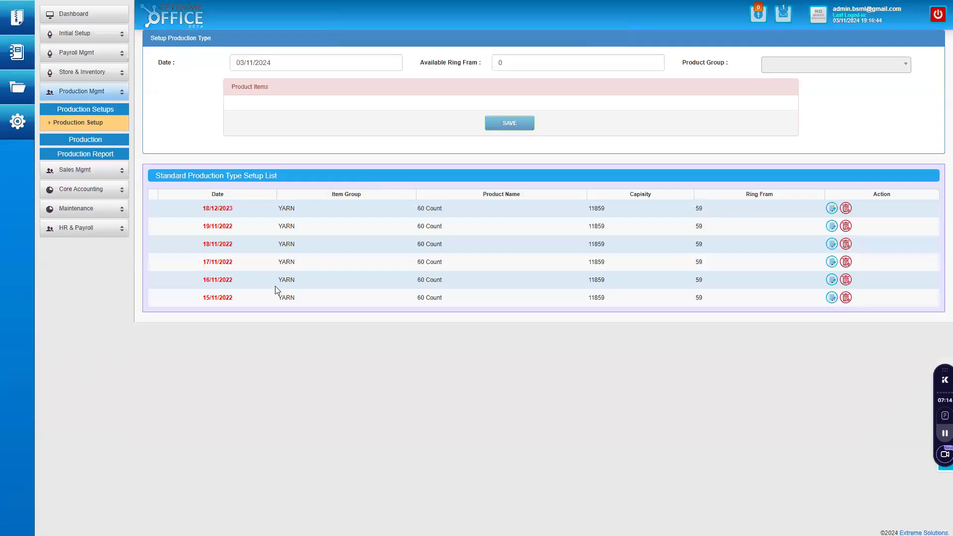
{"action": "left_click", "coordinate": [222, 282]}
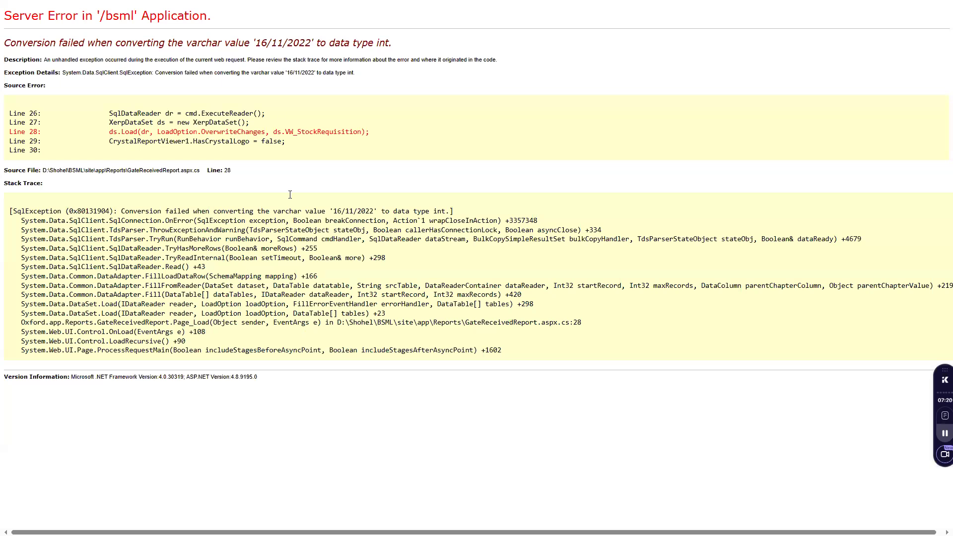
{"action": "mouse_move", "coordinate": [356, 6]}
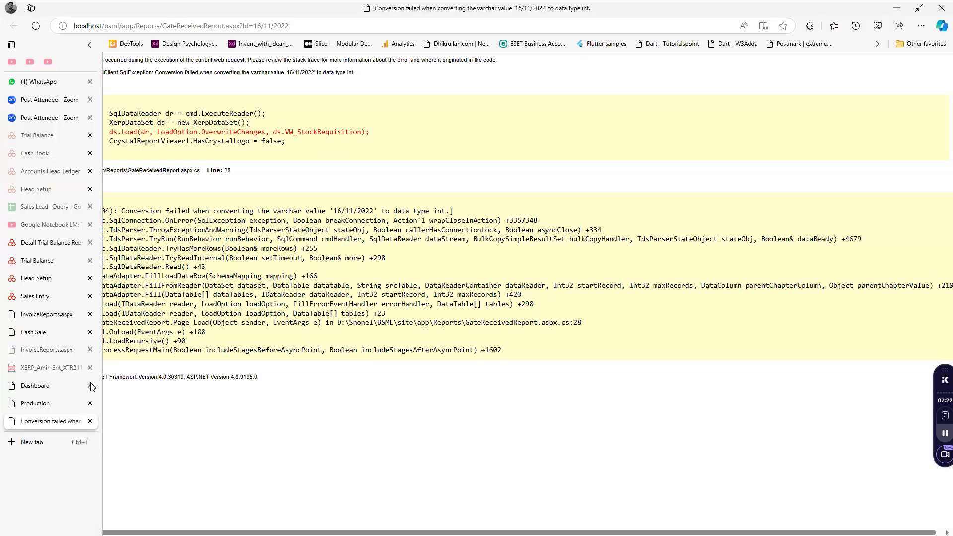
{"action": "left_click", "coordinate": [44, 406]}
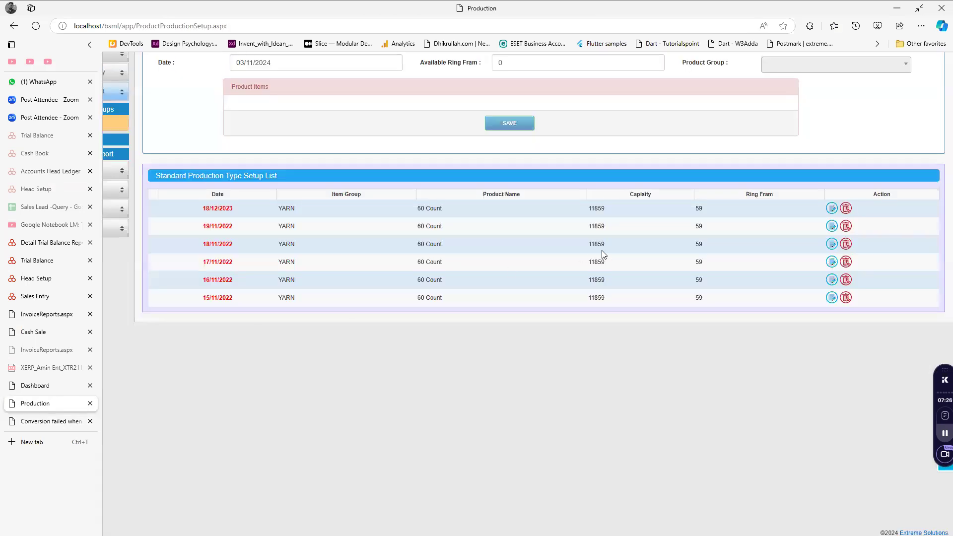
Step: Load the 15/11/2022 production setup entry in edit mode and leave full-screen view
{"action": "left_click", "coordinate": [832, 297]}
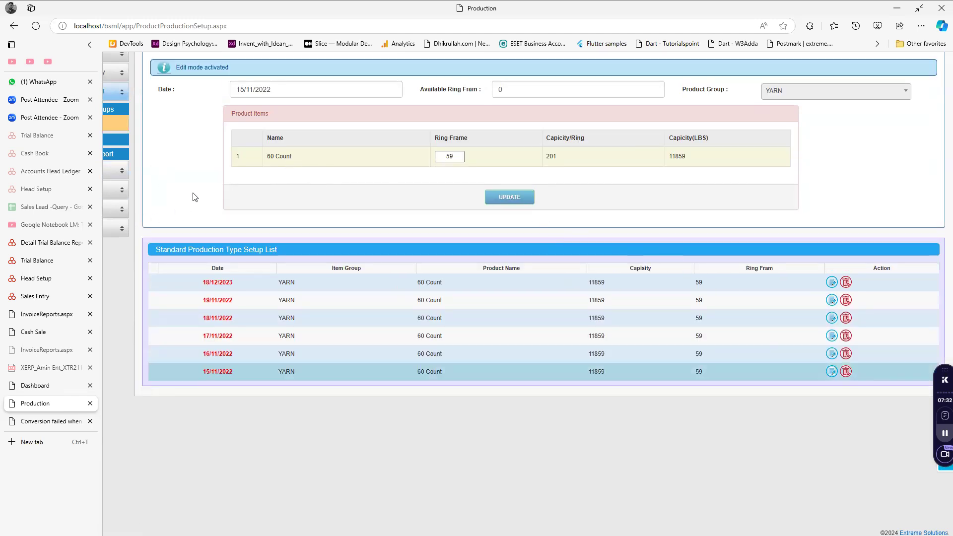
{"action": "key", "text": "F11"}
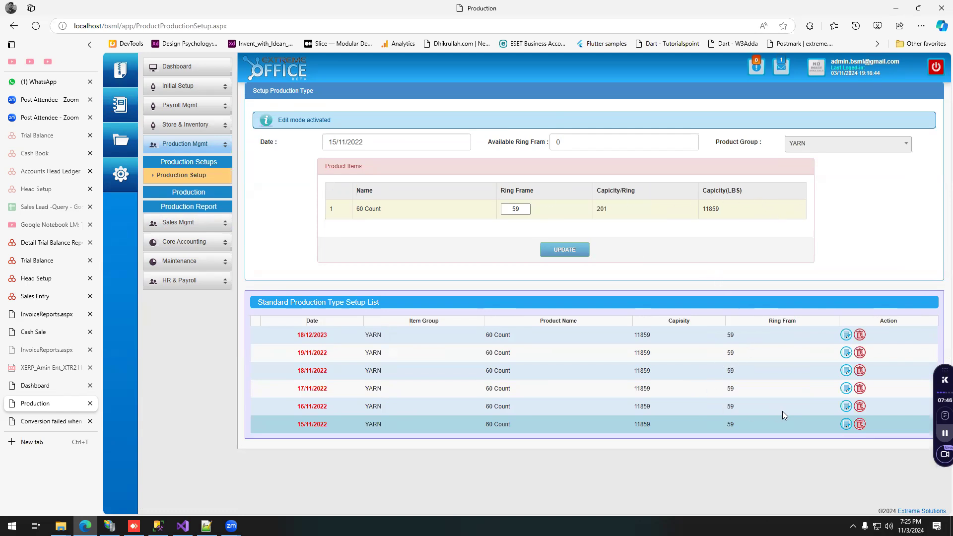
Step: Load the 15/11/2022, 16/11/2022 and 17/11/2022 production setup entries in edit mode one after another
{"action": "left_click", "coordinate": [846, 424]}
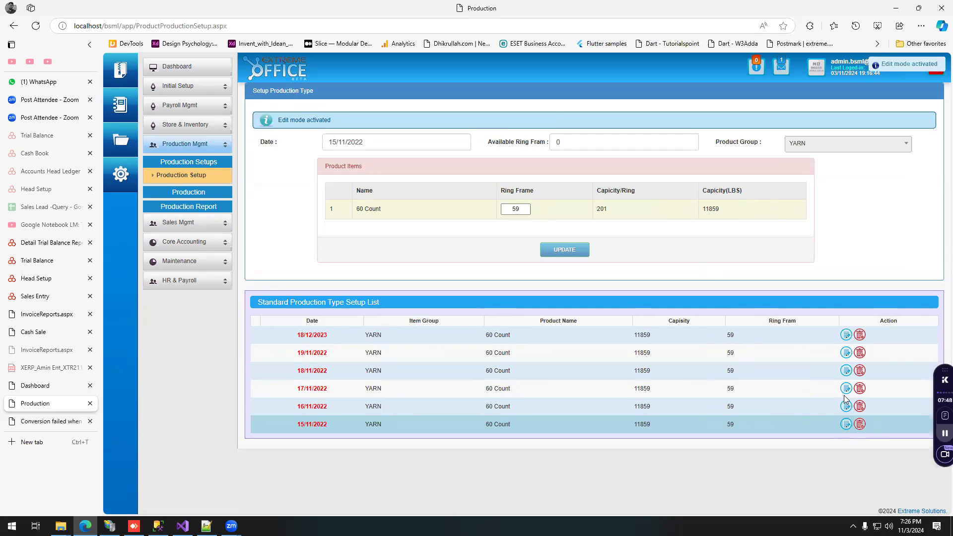
{"action": "left_click", "coordinate": [846, 406]}
{"action": "left_click", "coordinate": [846, 388]}
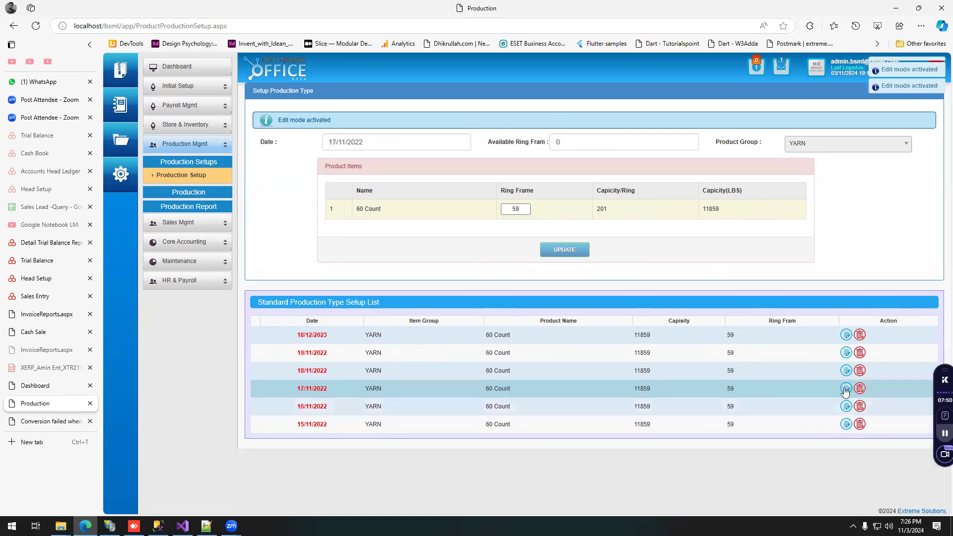
Step: Open the Production page, load the 18/11/2022 yarn entry in edit mode and look over its approval form
{"action": "left_click", "coordinate": [189, 192]}
{"action": "left_click", "coordinate": [178, 191]}
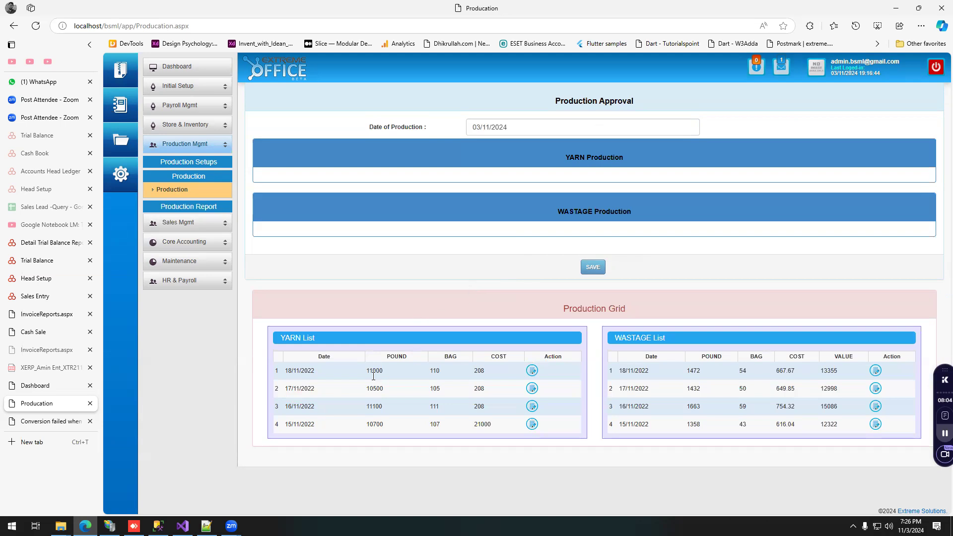
{"action": "left_click", "coordinate": [533, 370]}
{"action": "scroll", "coordinate": [490, 369], "scroll_direction": "down", "scroll_amount": 2}
{"action": "scroll", "coordinate": [490, 370], "scroll_direction": "up", "scroll_amount": 2}
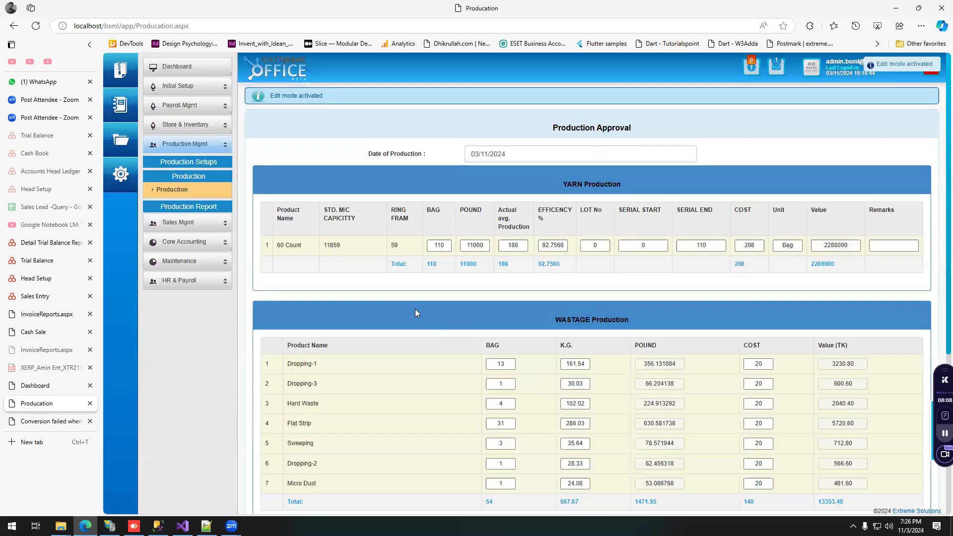
{"action": "left_click", "coordinate": [516, 161]}
{"action": "left_click", "coordinate": [340, 248]}
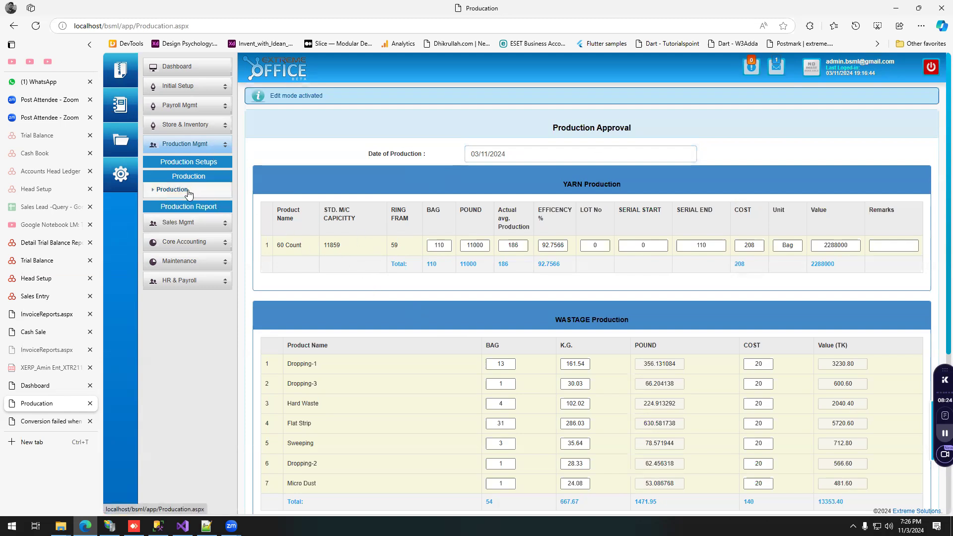
Step: Compare the wastage items' values on the approval form with the entries in the production grid
{"action": "scroll", "coordinate": [375, 255], "scroll_direction": "down", "scroll_amount": 5}
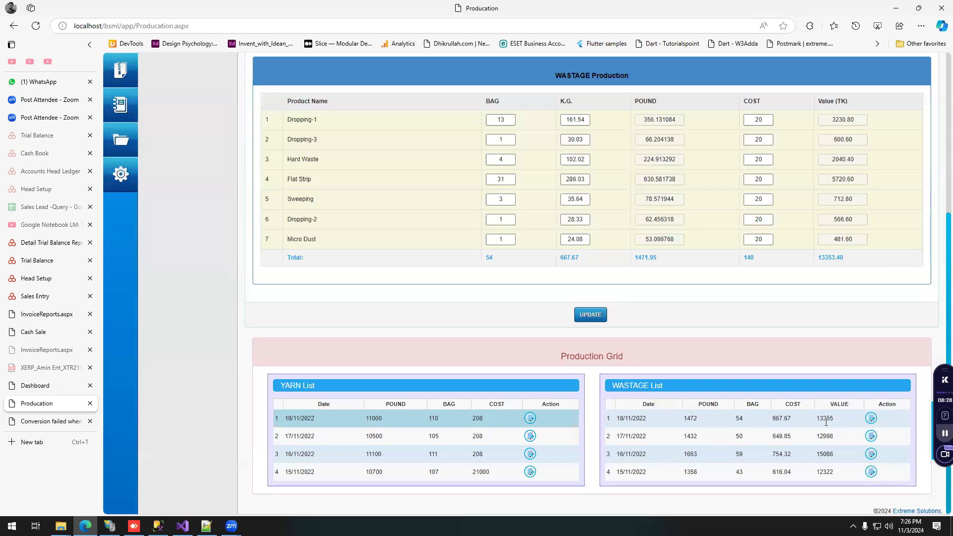
{"action": "scroll", "coordinate": [821, 423], "scroll_direction": "up", "scroll_amount": 1}
{"action": "double_click", "coordinate": [841, 171]}
{"action": "scroll", "coordinate": [817, 273], "scroll_direction": "up", "scroll_amount": 1}
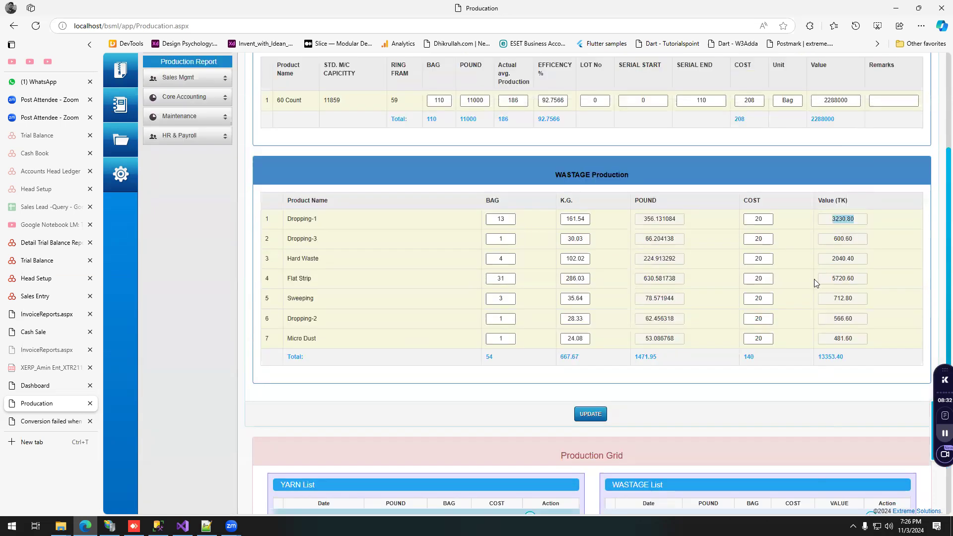
{"action": "left_click", "coordinate": [812, 278]}
{"action": "scroll", "coordinate": [825, 376], "scroll_direction": "down", "scroll_amount": 2}
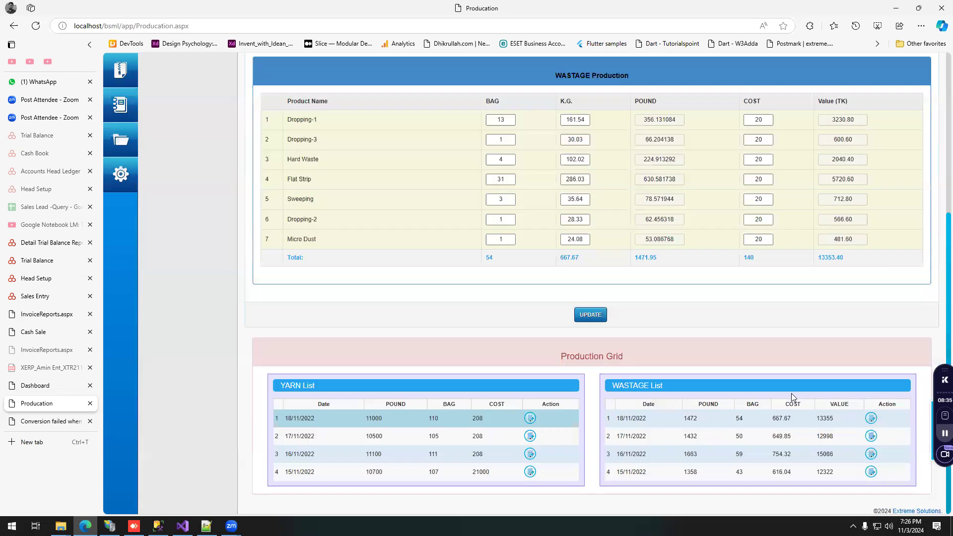
Step: Load the 18/11/2022 wastage entry in edit mode and review its yarn and wastage details
{"action": "left_click", "coordinate": [871, 419]}
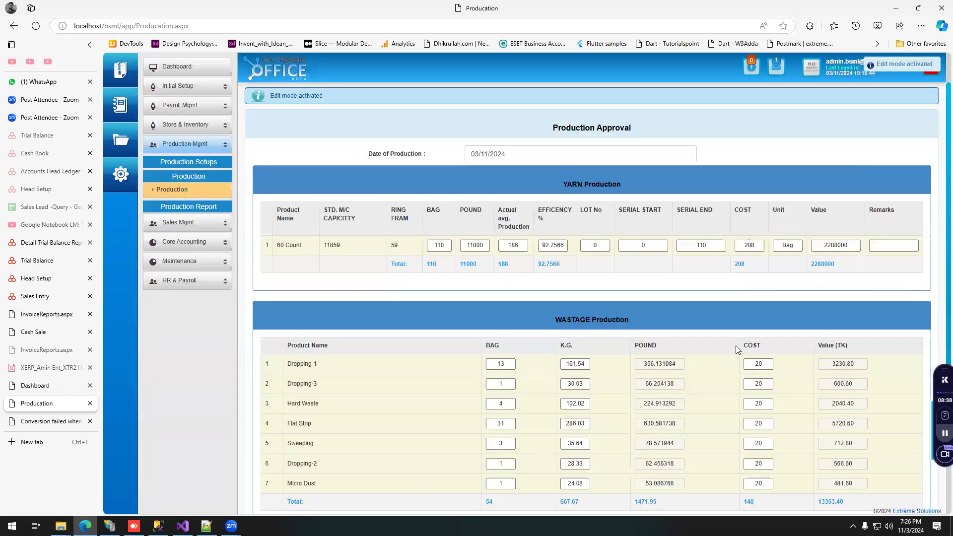
{"action": "scroll", "coordinate": [514, 296], "scroll_direction": "down", "scroll_amount": 3}
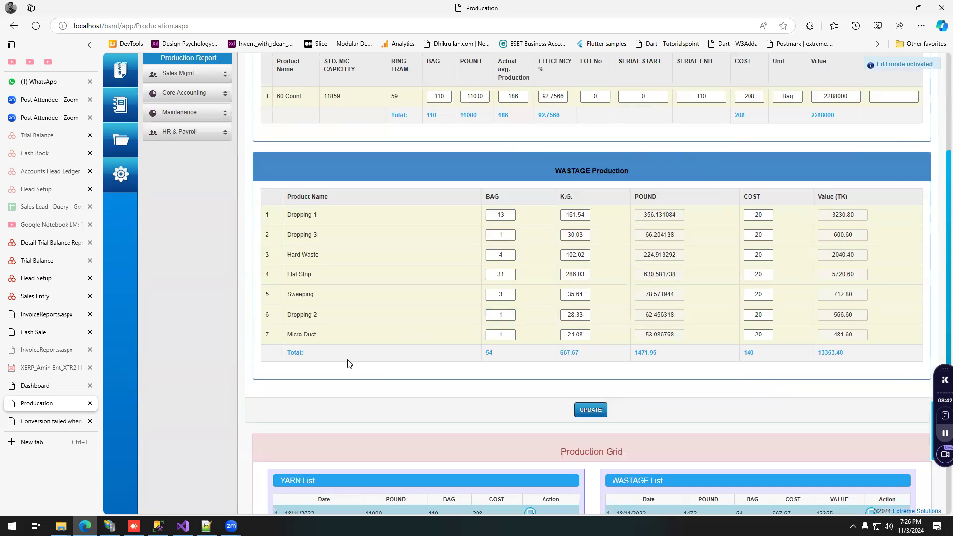
{"action": "scroll", "coordinate": [375, 332], "scroll_direction": "up", "scroll_amount": 3}
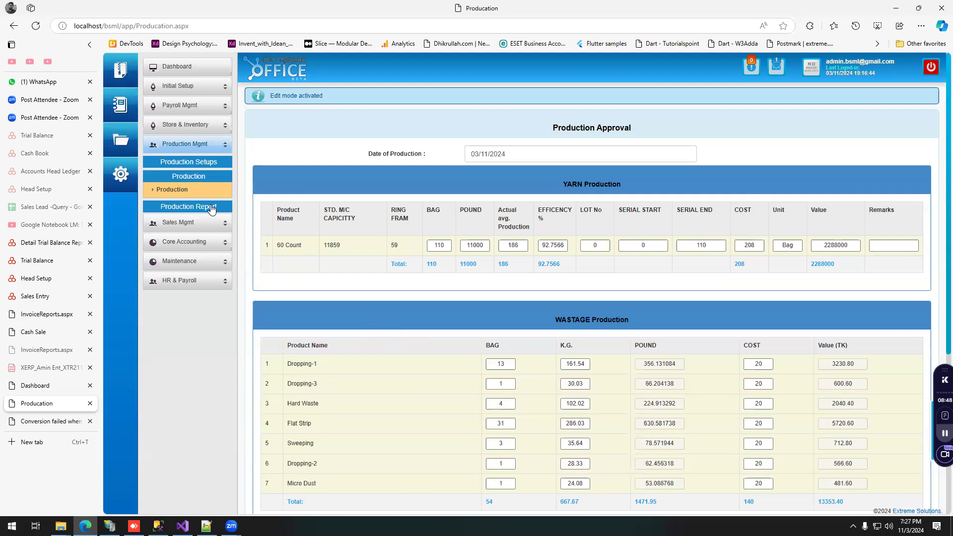
Step: Open the Production Report page and choose Flat Strip as the ledger's product
{"action": "left_click", "coordinate": [212, 208]}
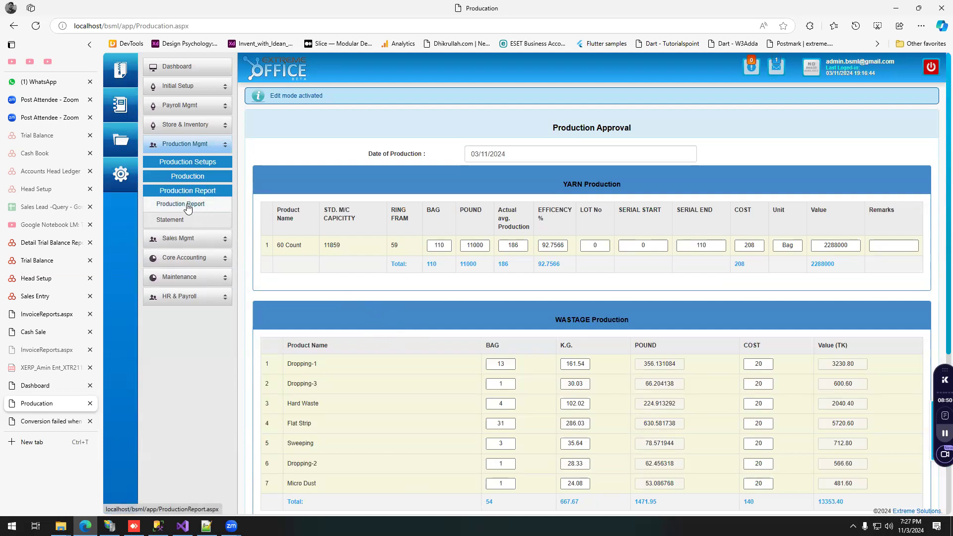
{"action": "left_click", "coordinate": [187, 208]}
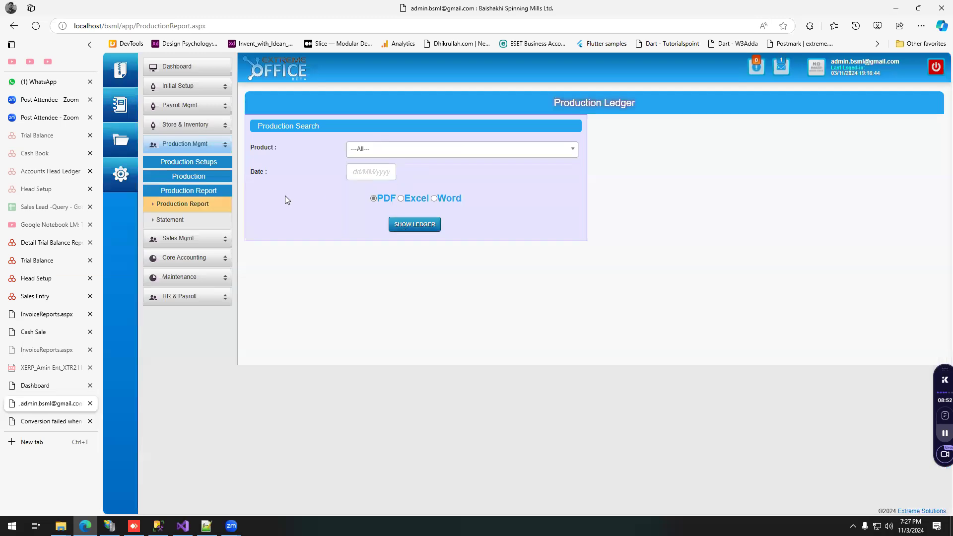
{"action": "left_click", "coordinate": [396, 154]}
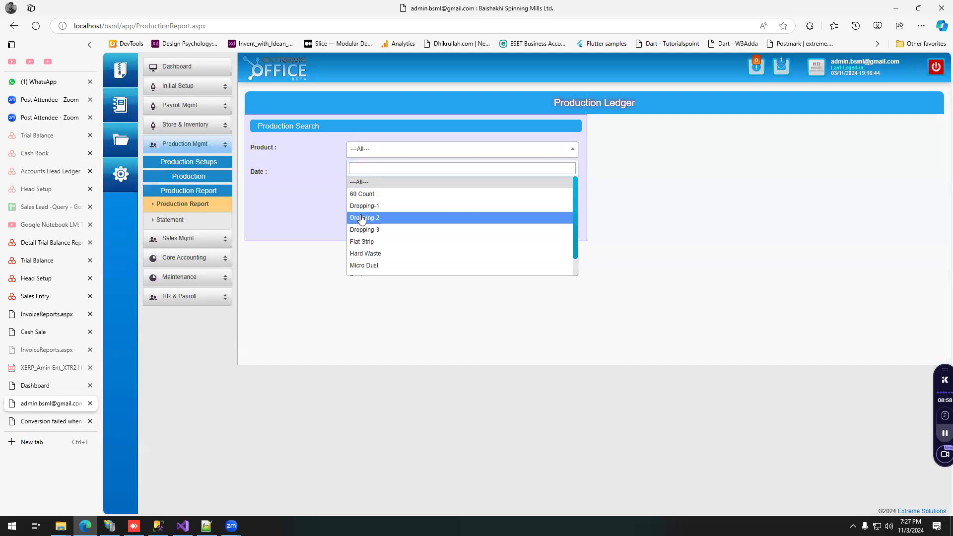
{"action": "left_click", "coordinate": [361, 241]}
Step: Look through the ledger's product choices and select Dropping-1
{"action": "left_click", "coordinate": [367, 154]}
{"action": "scroll", "coordinate": [372, 198], "scroll_direction": "down", "scroll_amount": 1}
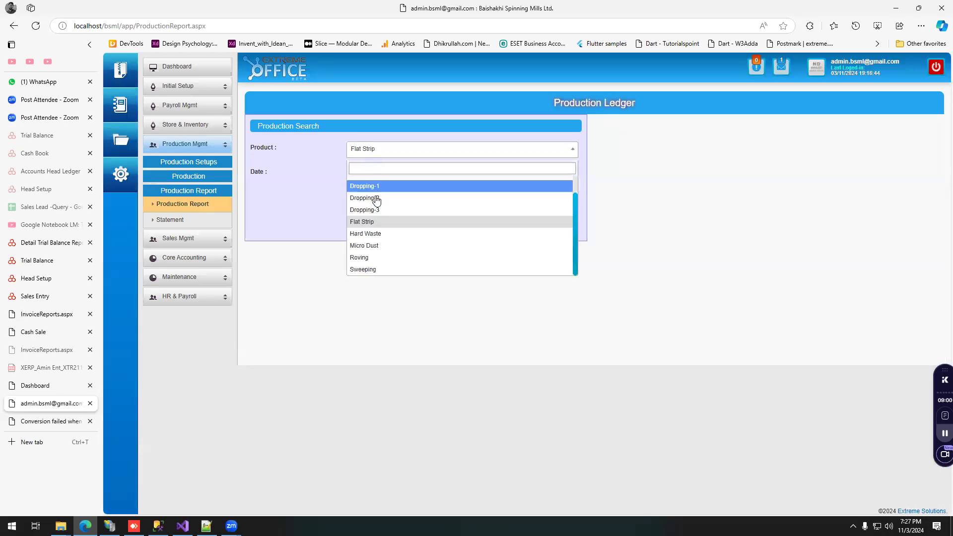
{"action": "type", "text": "y"}
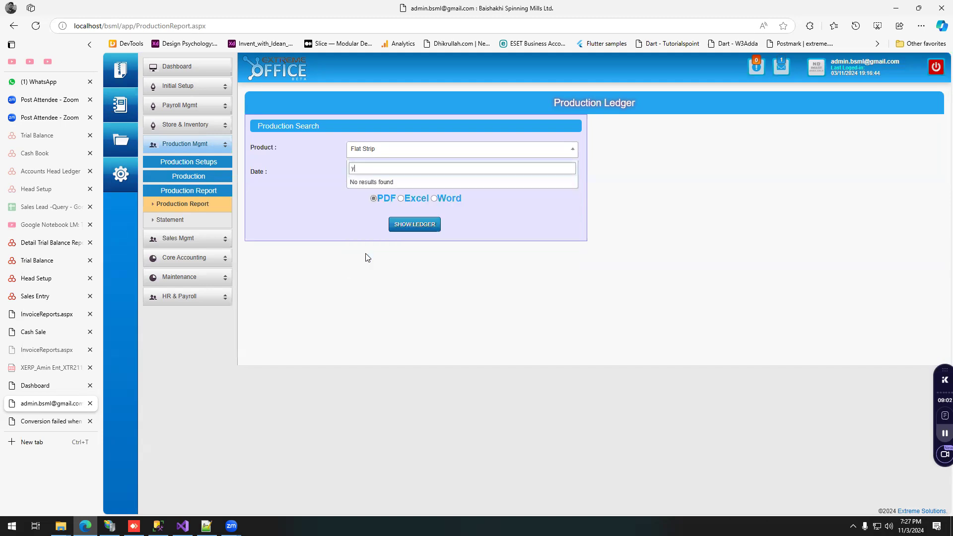
{"action": "key", "text": "BackSpace"}
{"action": "key", "text": "BackSpace"}
{"action": "scroll", "coordinate": [374, 234], "scroll_direction": "down", "scroll_amount": 1}
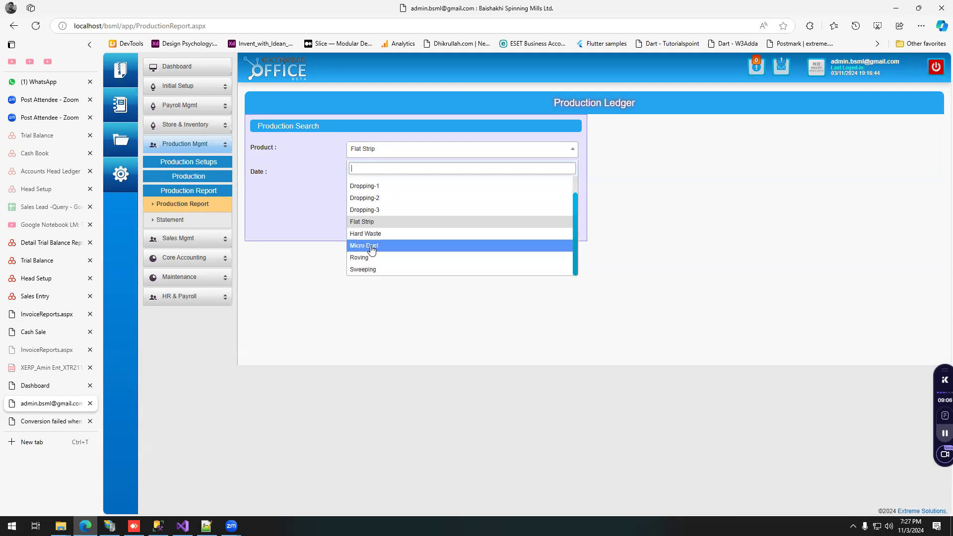
{"action": "scroll", "coordinate": [373, 249], "scroll_direction": "up", "scroll_amount": 1}
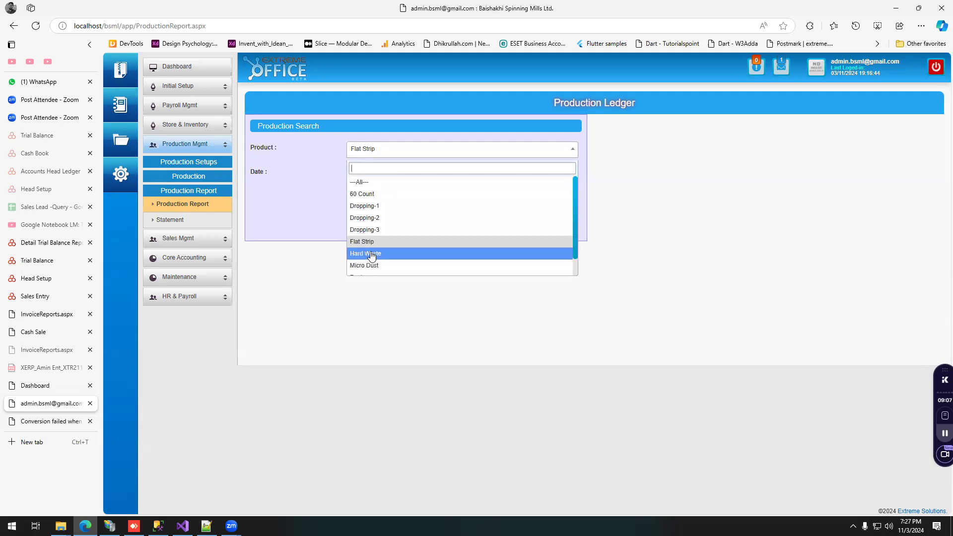
{"action": "left_click", "coordinate": [370, 207]}
Step: Set the production ledger's date to 12/11/2024
{"action": "key", "text": "Tab"}
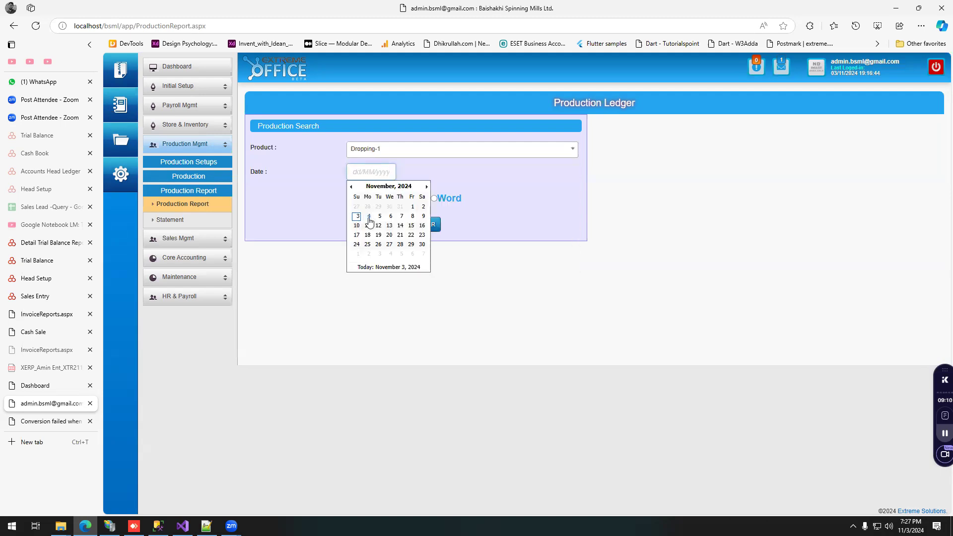
{"action": "left_click", "coordinate": [479, 200]}
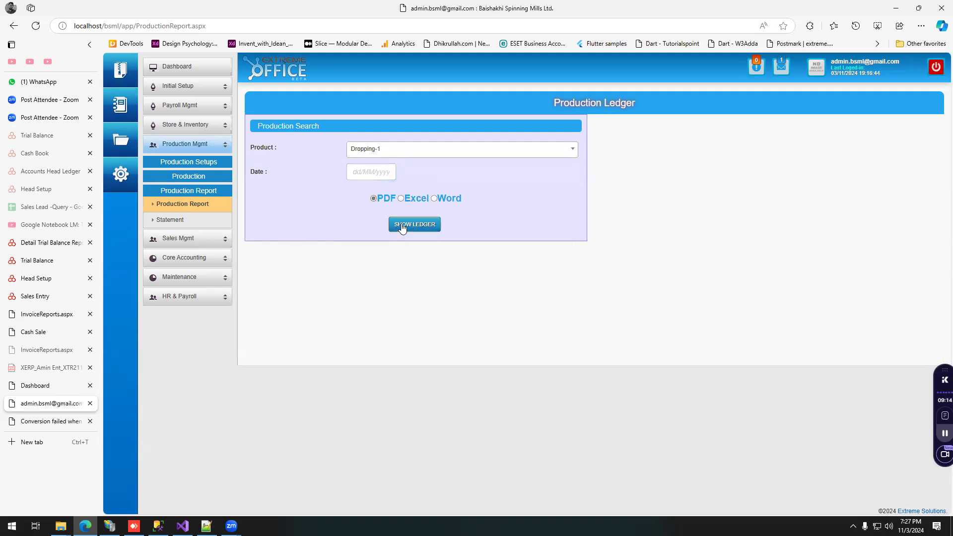
{"action": "left_click", "coordinate": [370, 171]}
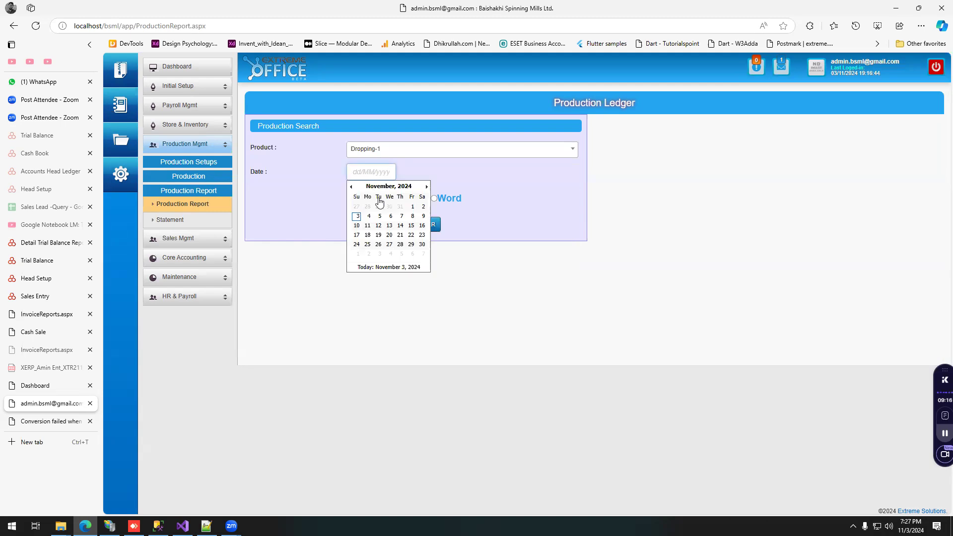
{"action": "left_click", "coordinate": [377, 226]}
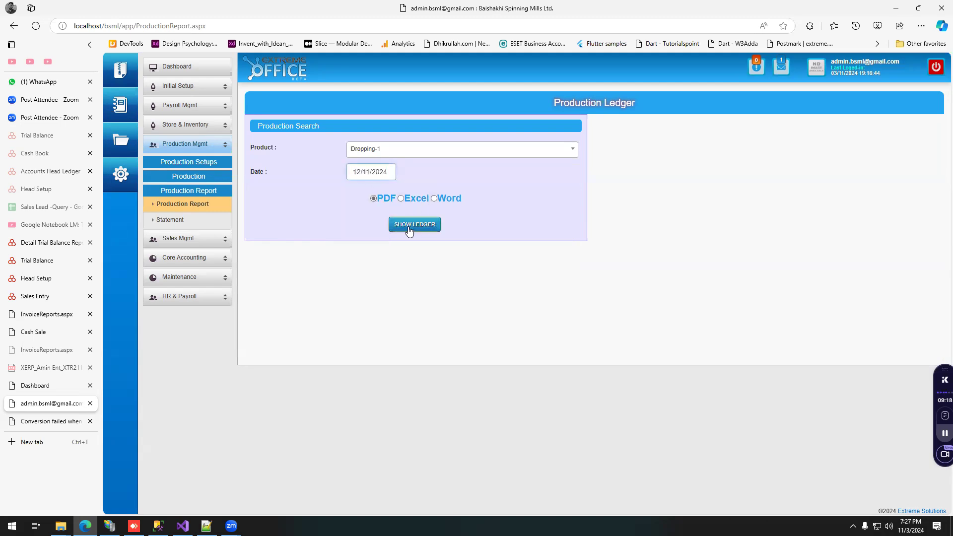
Step: Open the production Statement page, show the report for 01/11/2024 to 03/11/2024, review its stock tables and close it
{"action": "left_click", "coordinate": [182, 221]}
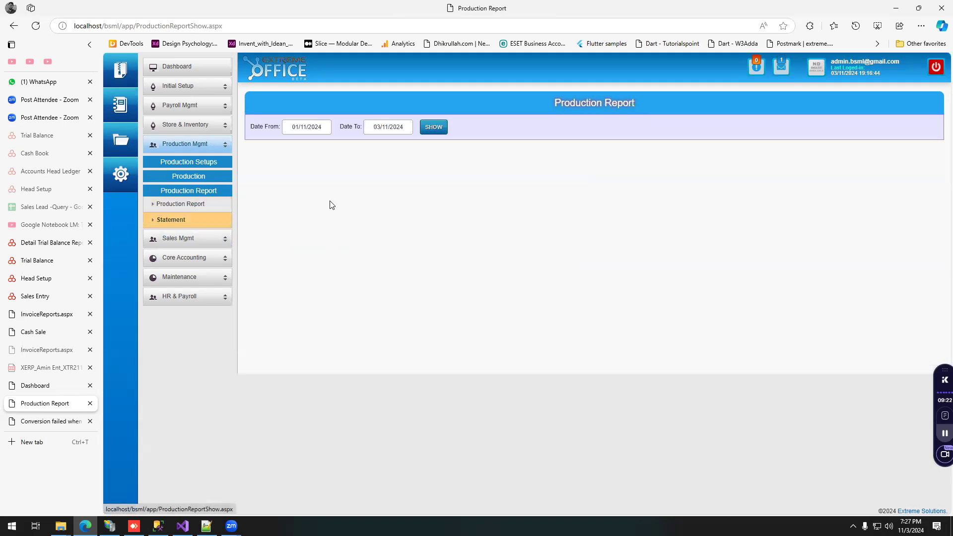
{"action": "left_click", "coordinate": [434, 128]}
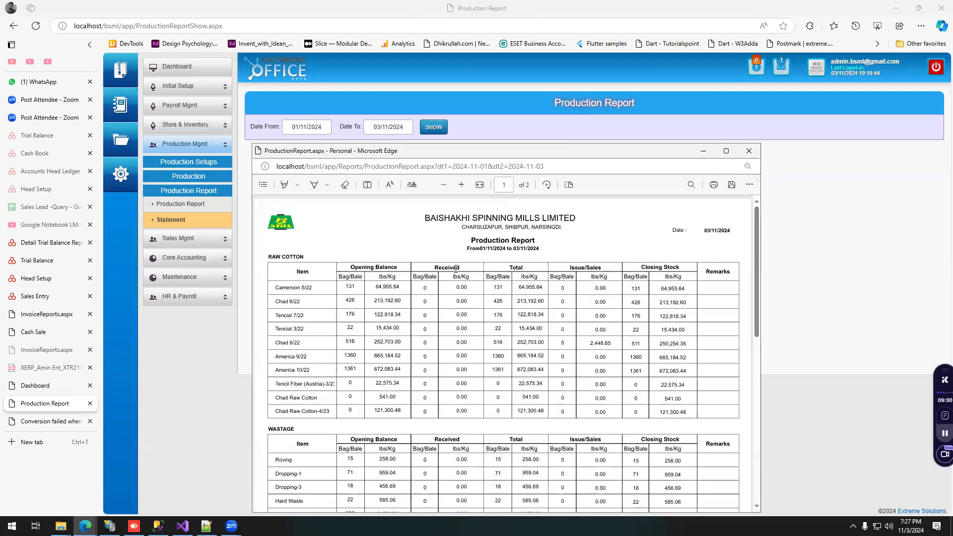
{"action": "scroll", "coordinate": [456, 269], "scroll_direction": "down", "scroll_amount": 15}
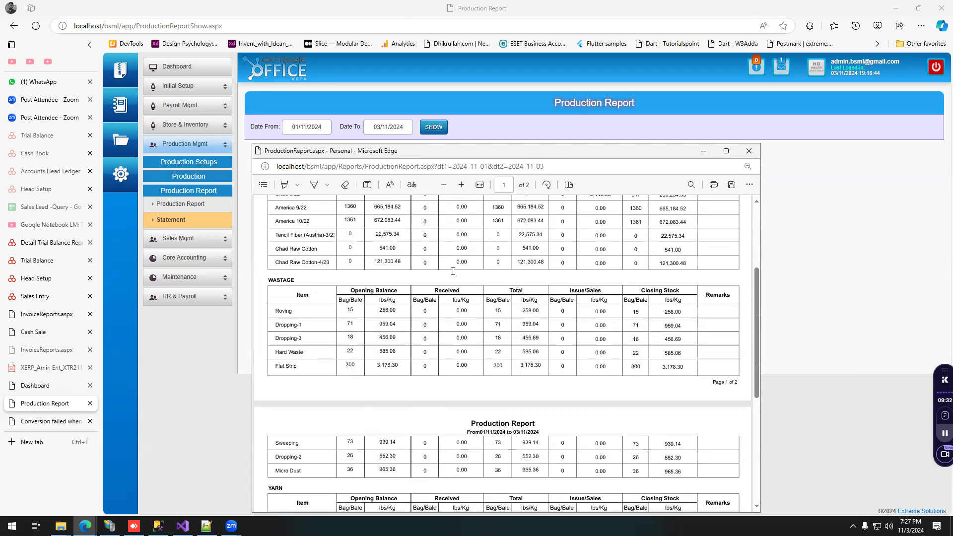
{"action": "scroll", "coordinate": [454, 293], "scroll_direction": "up", "scroll_amount": 15}
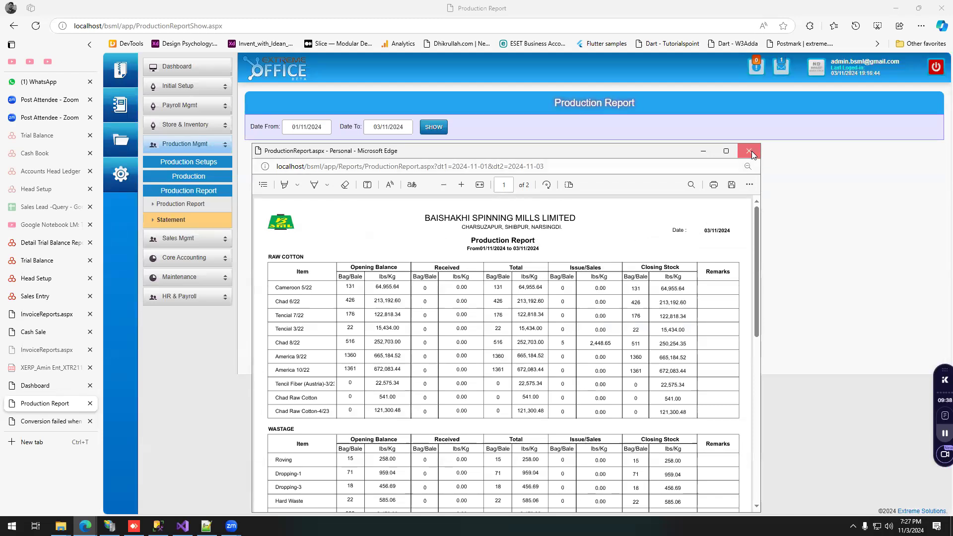
{"action": "left_click", "coordinate": [750, 151]}
Step: Open the Sales entry page under Sales Mgmt and look over its sales and item detail fields
{"action": "left_click", "coordinate": [178, 233]}
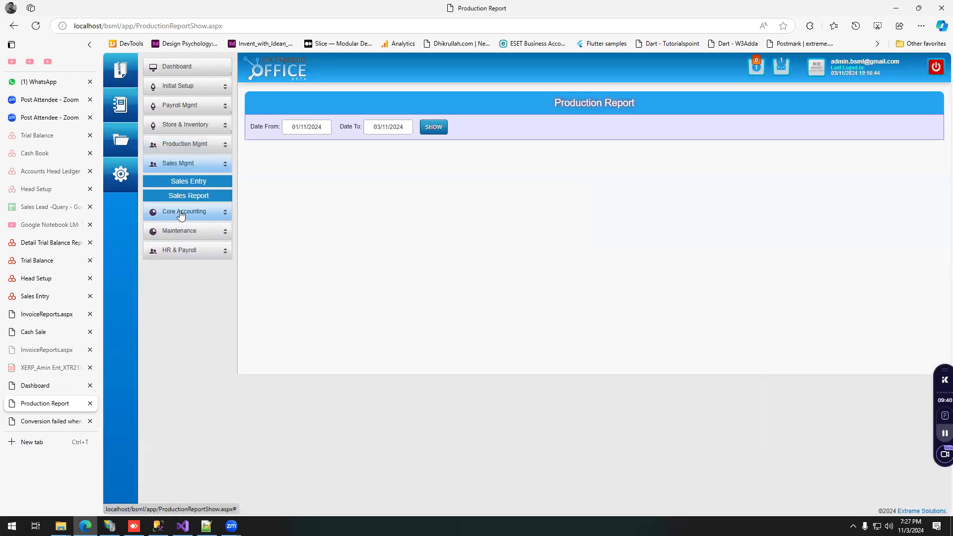
{"action": "left_click", "coordinate": [184, 187]}
{"action": "left_click", "coordinate": [174, 195]}
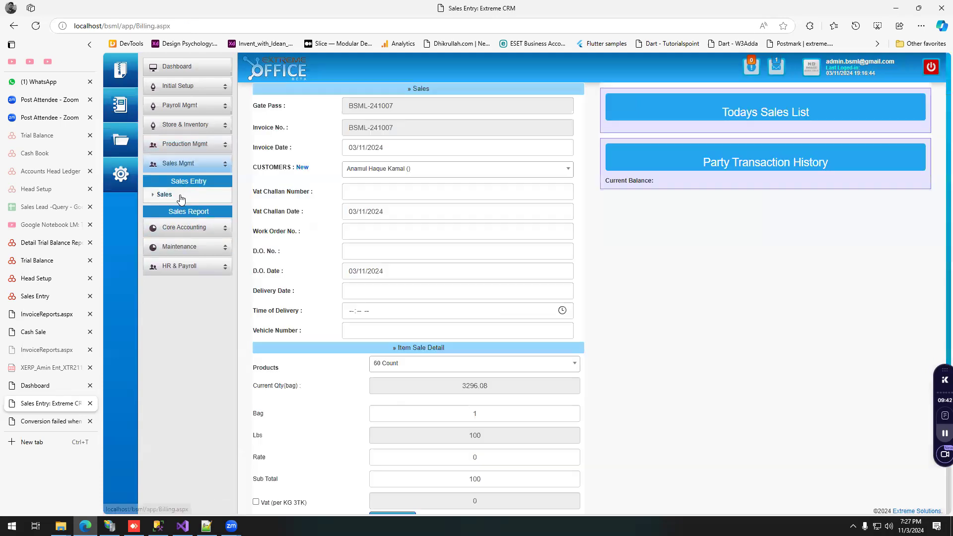
{"action": "scroll", "coordinate": [497, 283], "scroll_direction": "down", "scroll_amount": 4}
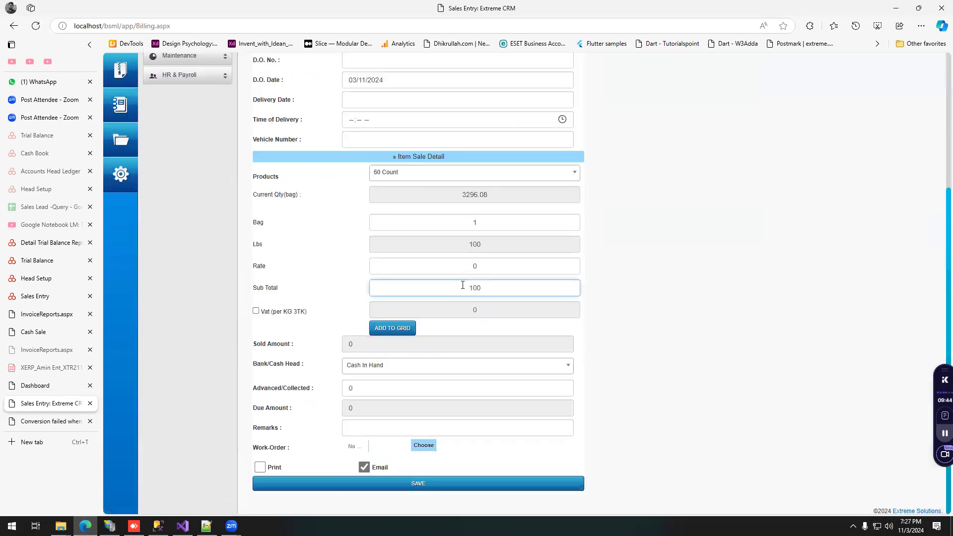
{"action": "scroll", "coordinate": [456, 290], "scroll_direction": "up", "scroll_amount": 4}
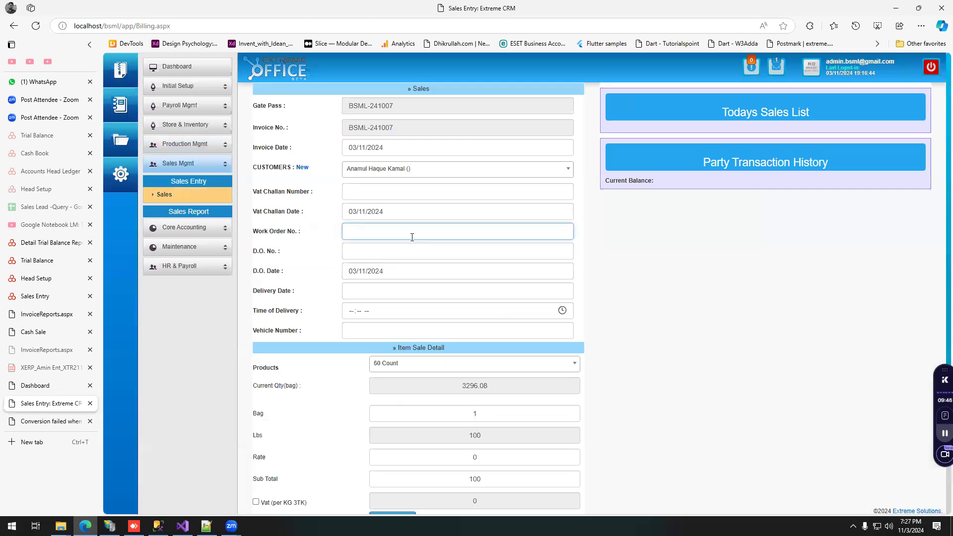
Step: Choose Anando Yarn Trading as the sale's customer, set the delivery date to 05/11/2024 and review the remaining fields
{"action": "left_click", "coordinate": [402, 171]}
{"action": "left_click", "coordinate": [385, 214]}
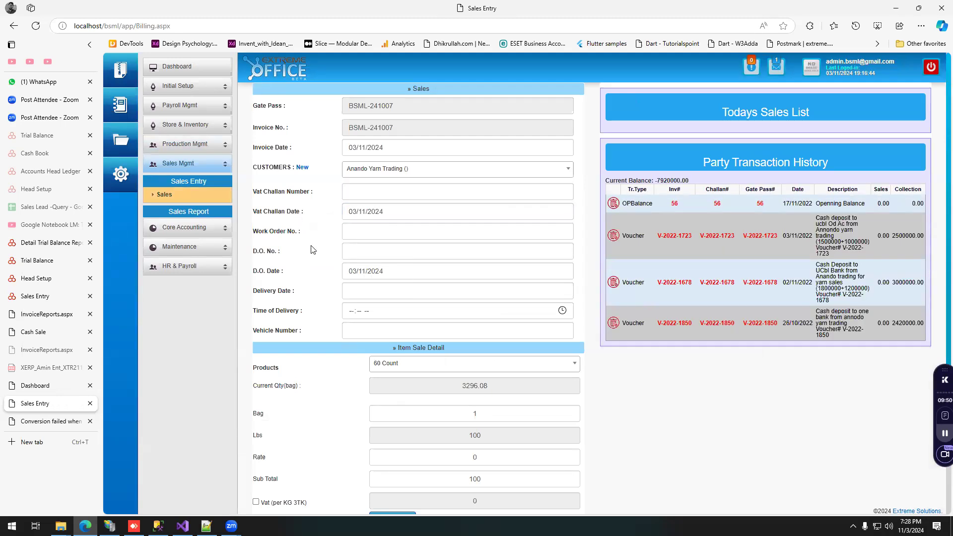
{"action": "scroll", "coordinate": [288, 294], "scroll_direction": "down", "scroll_amount": 1}
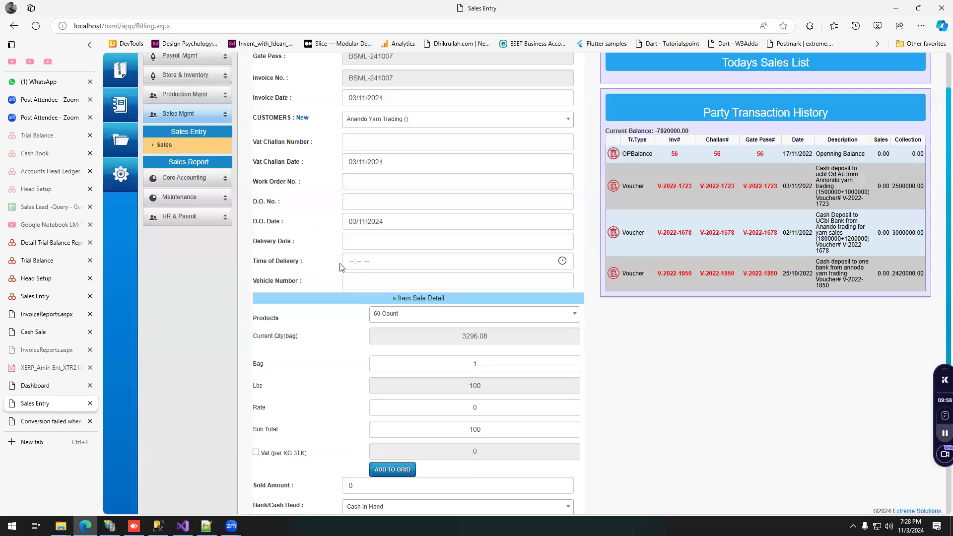
{"action": "left_click", "coordinate": [362, 242]}
{"action": "left_click", "coordinate": [368, 288]}
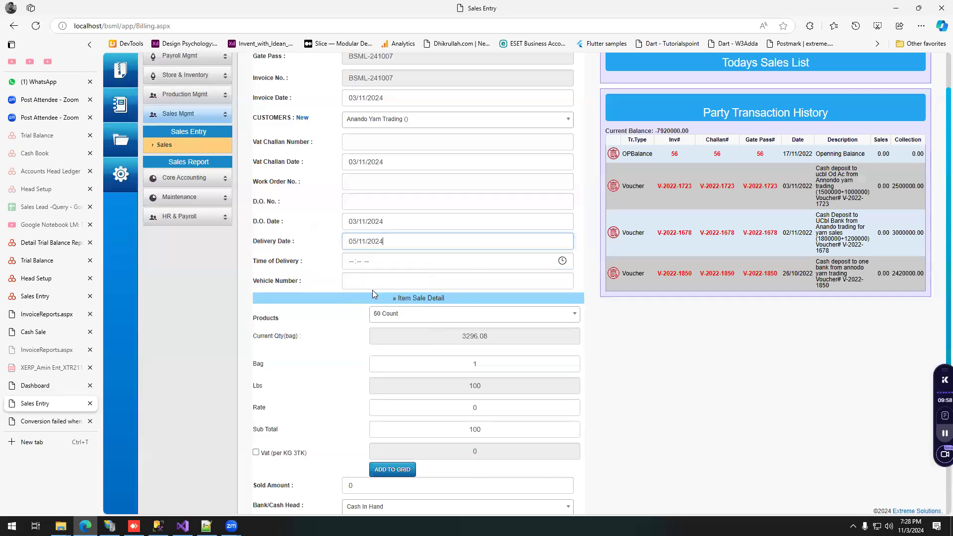
{"action": "left_click", "coordinate": [359, 284]}
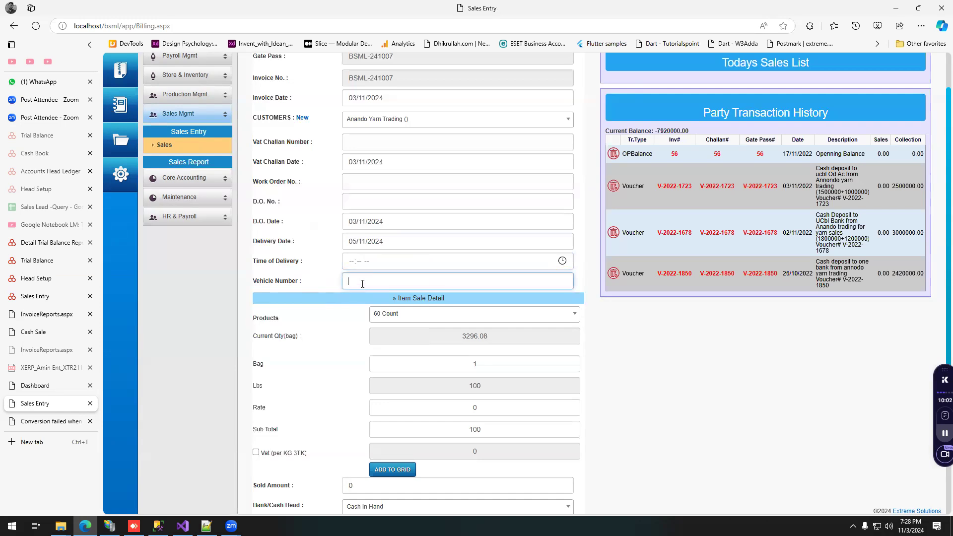
{"action": "scroll", "coordinate": [357, 283], "scroll_direction": "down", "scroll_amount": 3}
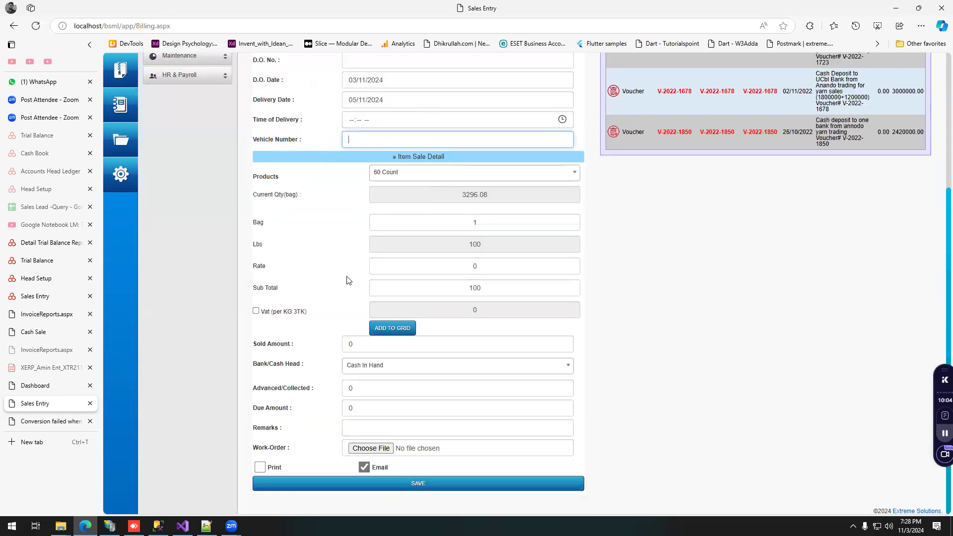
Step: Choose Dropping-3 as the sale's product, look at its KG and rate fields, and enable VAT per KG
{"action": "left_click", "coordinate": [390, 174]}
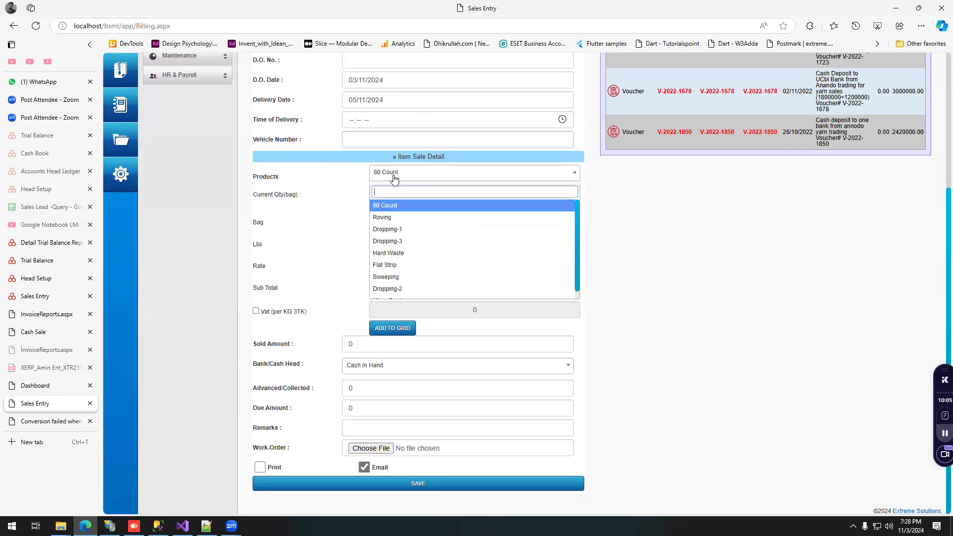
{"action": "left_click", "coordinate": [400, 243]}
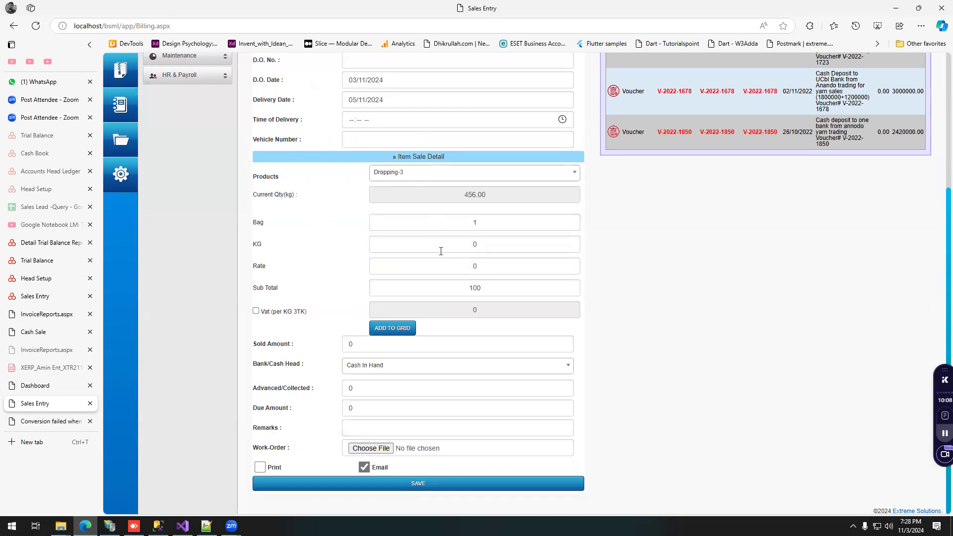
{"action": "double_click", "coordinate": [494, 250]}
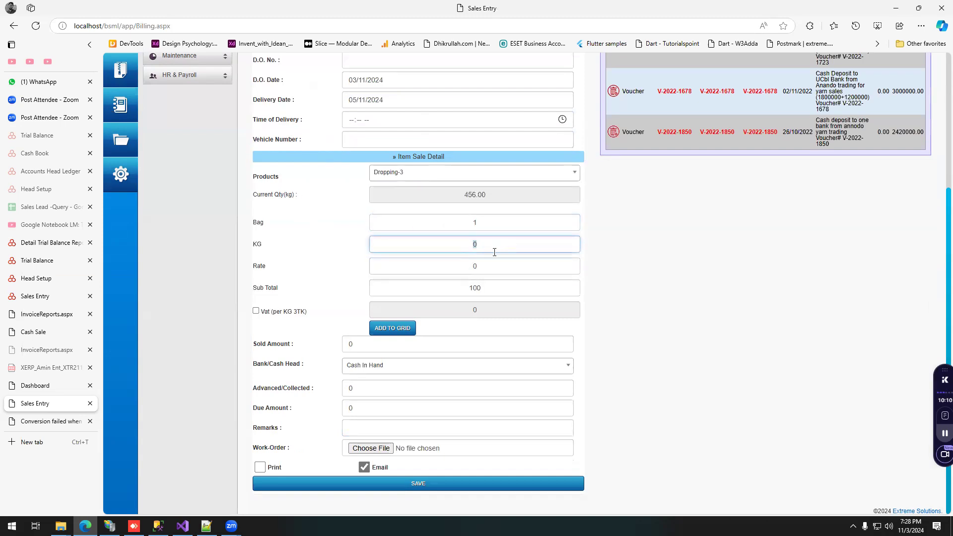
{"action": "double_click", "coordinate": [413, 268]}
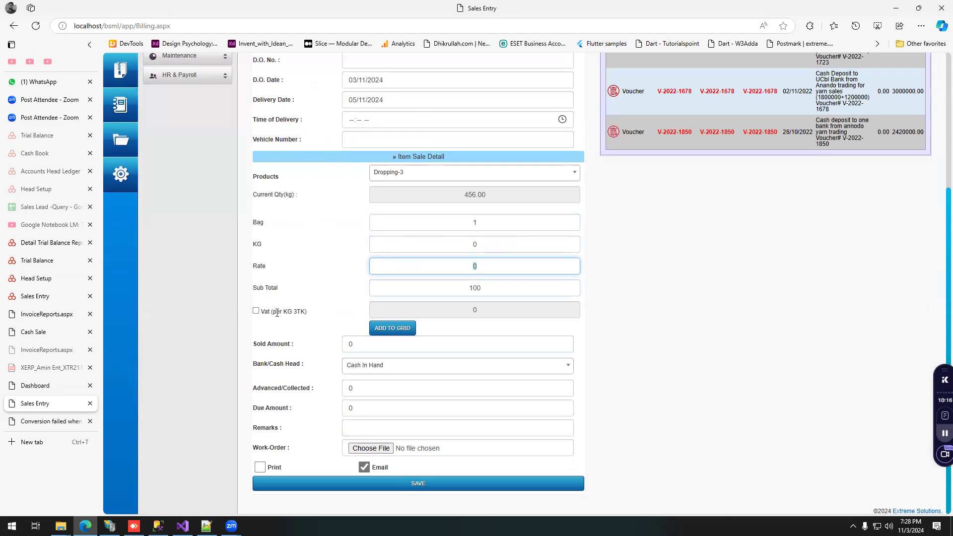
{"action": "left_click", "coordinate": [256, 311]}
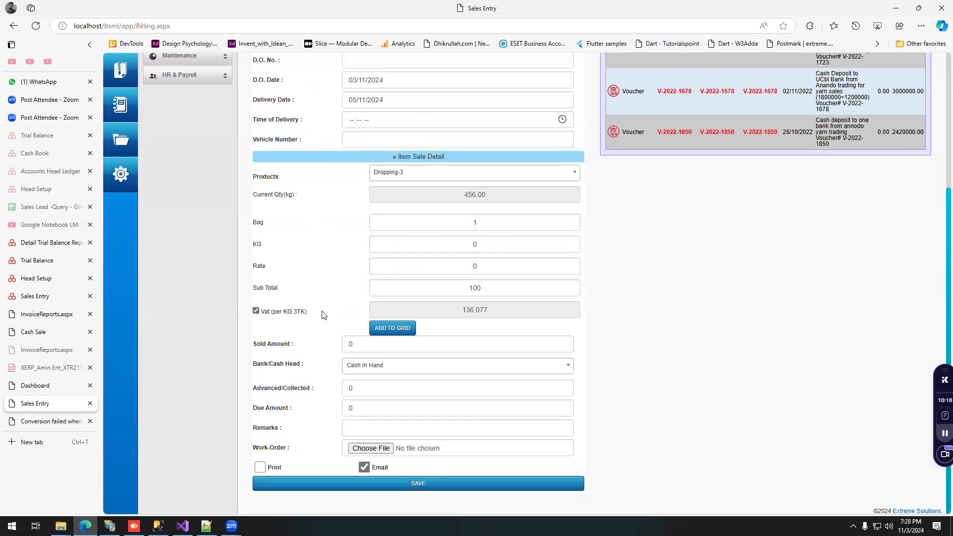
{"action": "left_click_drag", "start_coordinate": [455, 309], "coordinate": [501, 311]}
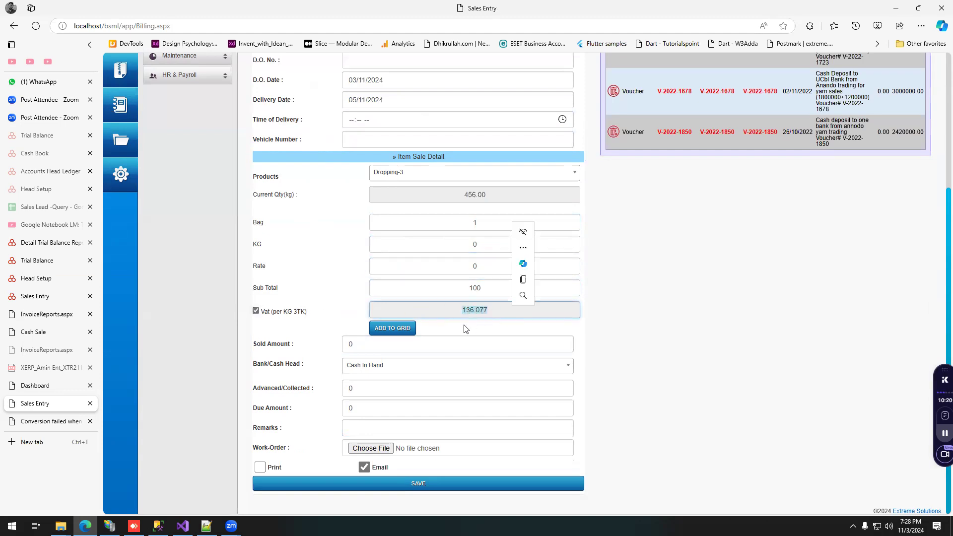
Step: Set the sale's Bank/Cash Head to UCBL Bank Limited CD and go to the Advanced/Collected amount
{"action": "double_click", "coordinate": [272, 348]}
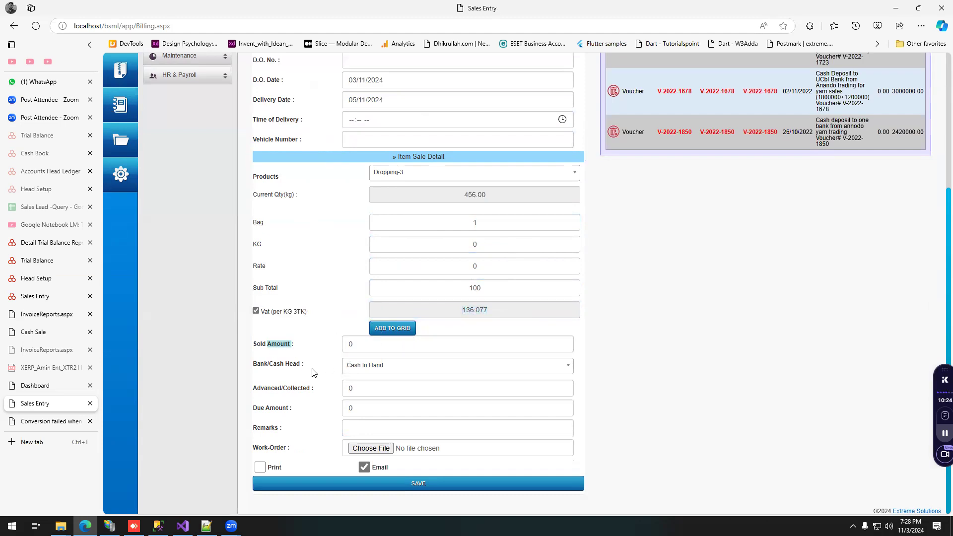
{"action": "left_click", "coordinate": [283, 366]}
{"action": "left_click", "coordinate": [374, 370]}
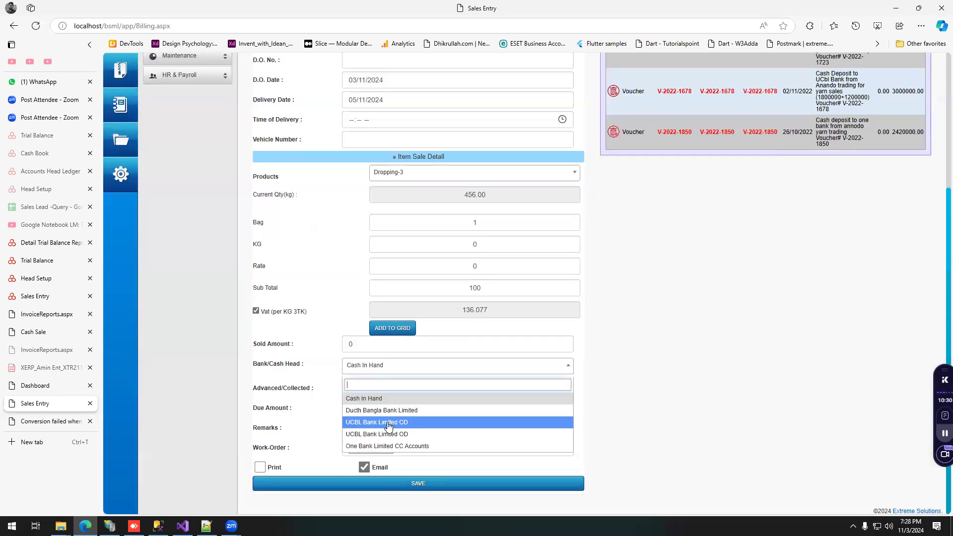
{"action": "left_click", "coordinate": [389, 427]}
{"action": "left_click", "coordinate": [373, 393]}
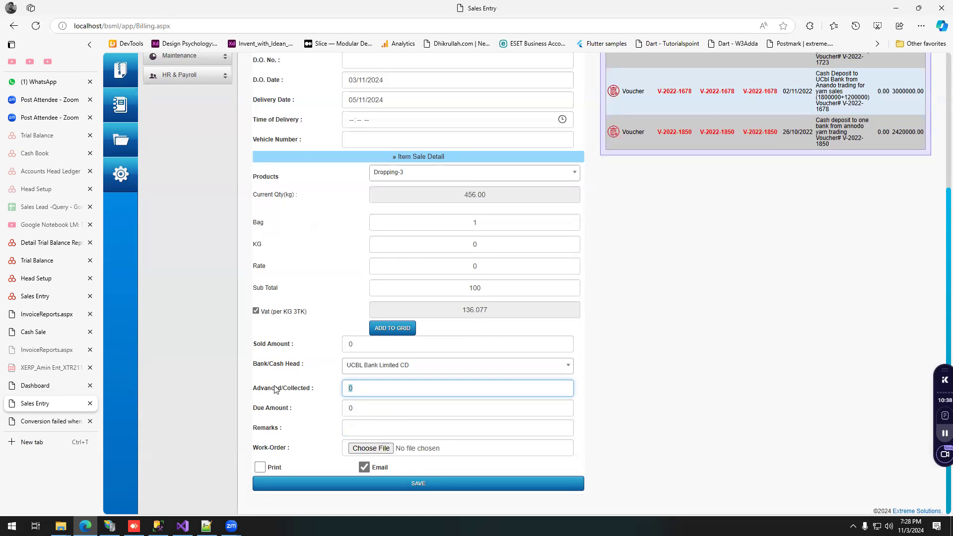
Step: Open the Sales Reports page under Sales Mgmt, set the product group to WASTAGE and keep all product names
{"action": "scroll", "coordinate": [288, 423], "scroll_direction": "up", "scroll_amount": 4}
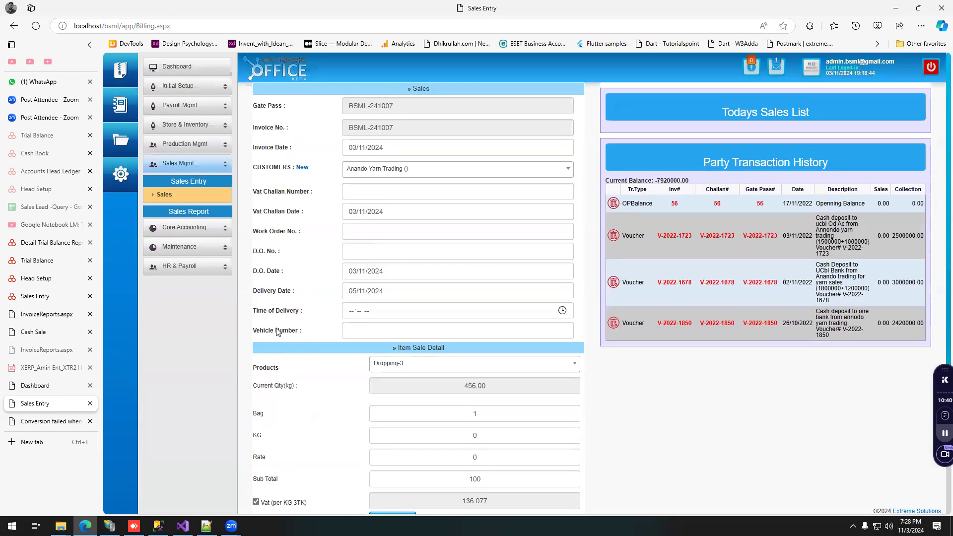
{"action": "left_click", "coordinate": [193, 214]}
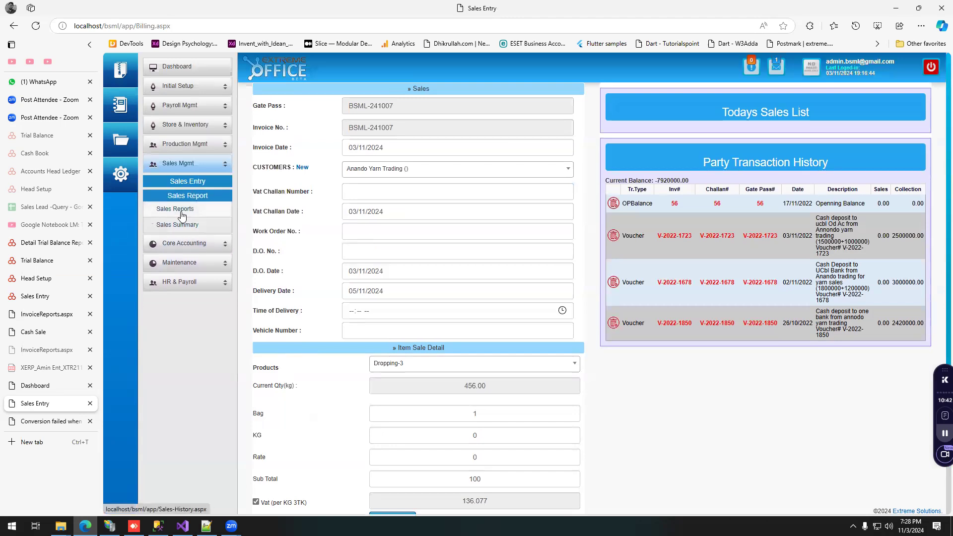
{"action": "left_click", "coordinate": [178, 210]}
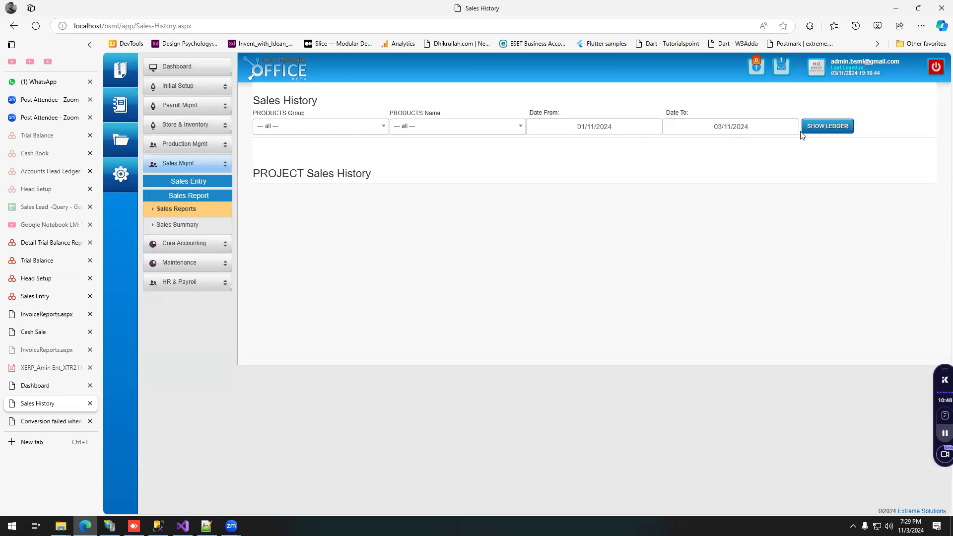
{"action": "left_click", "coordinate": [359, 128]}
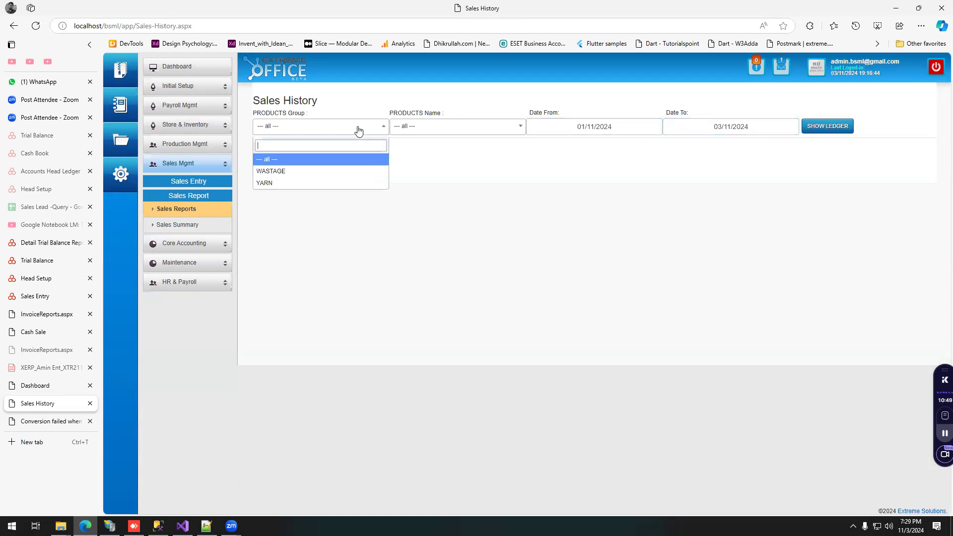
{"action": "left_click", "coordinate": [315, 172]}
{"action": "left_click", "coordinate": [440, 130]}
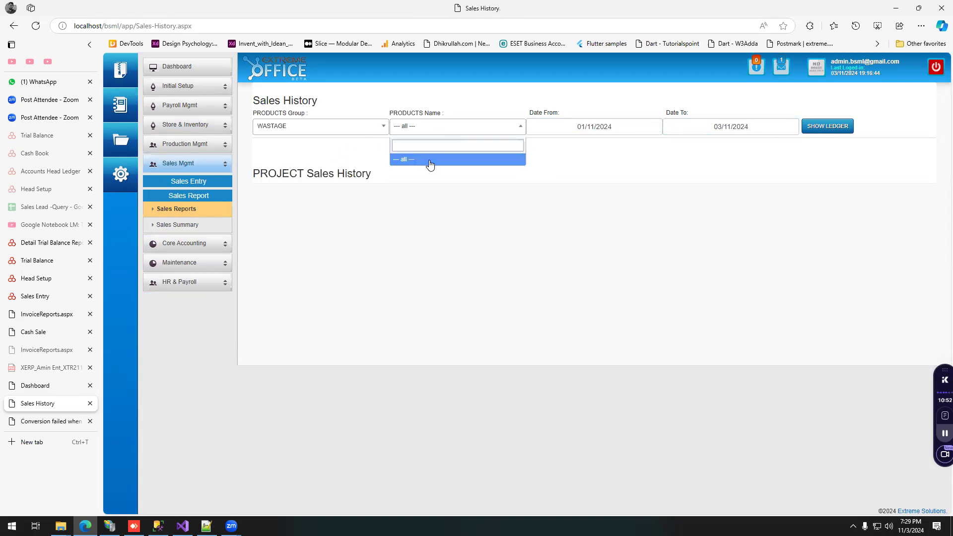
{"action": "left_click", "coordinate": [430, 184]}
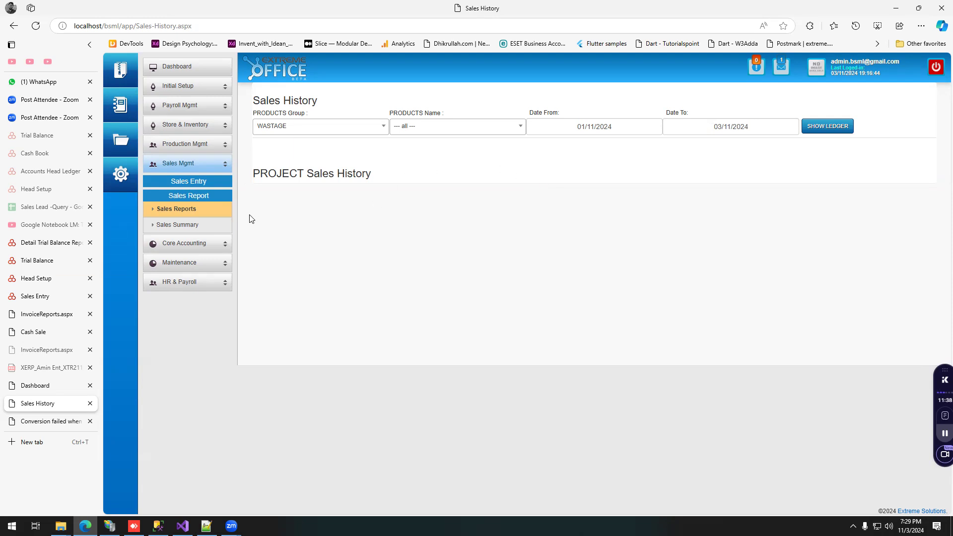
Step: View the Sales Summary report with its yearly tables, and return to the Sales Reports page
{"action": "left_click", "coordinate": [197, 227]}
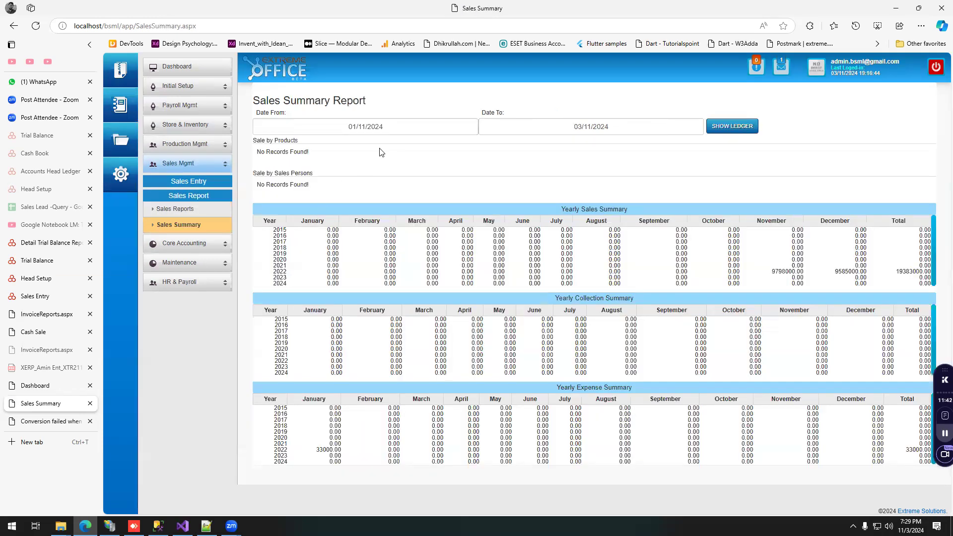
{"action": "left_click", "coordinate": [188, 210]}
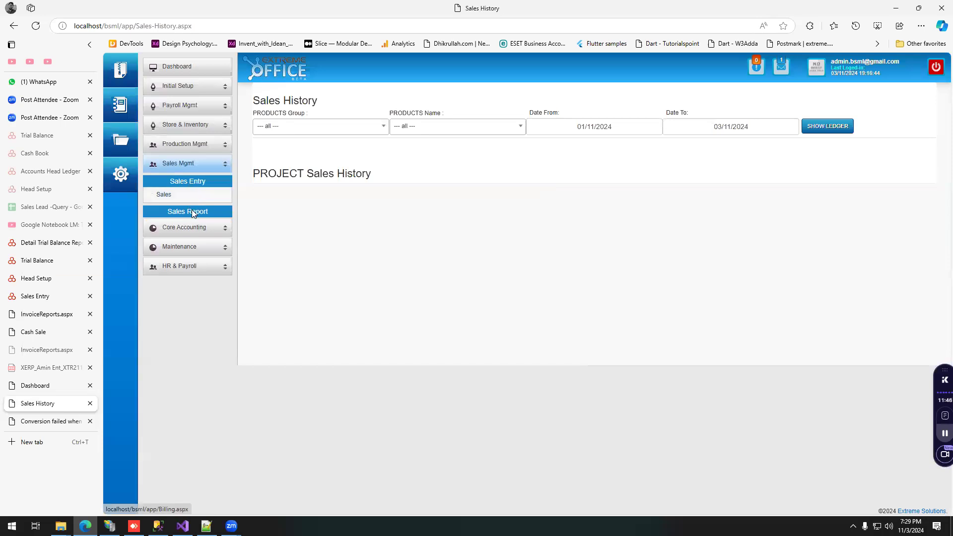
{"action": "left_click", "coordinate": [192, 212]}
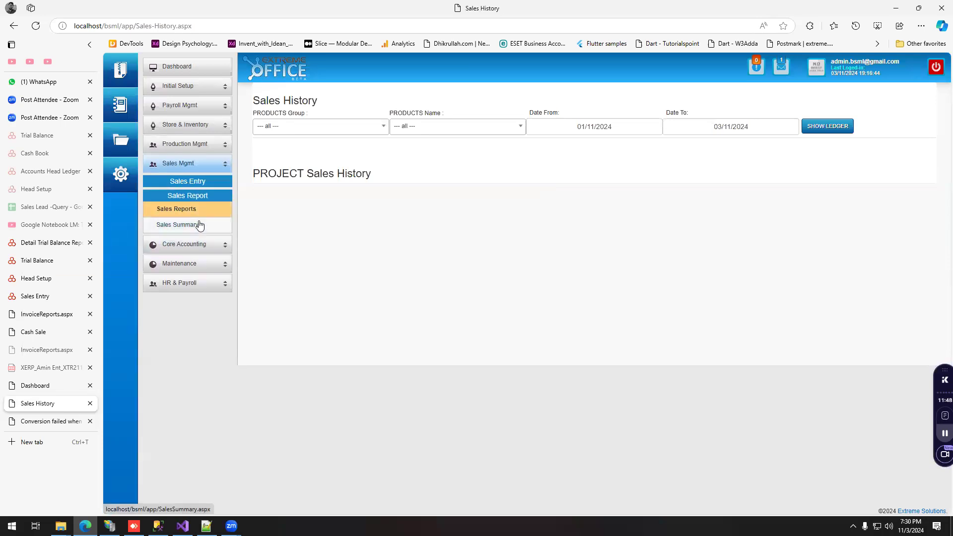
Step: Open the Accounts Receivable and Ledger Book reports of Core Accounting in separate new browser tabs
{"action": "left_click", "coordinate": [199, 244]}
{"action": "left_click", "coordinate": [197, 232]}
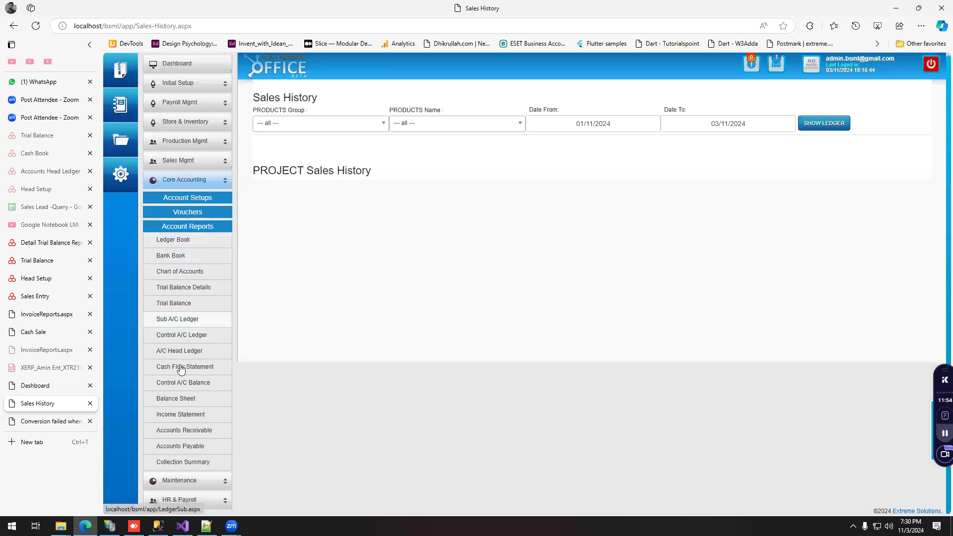
{"action": "middle_click", "coordinate": [185, 431]}
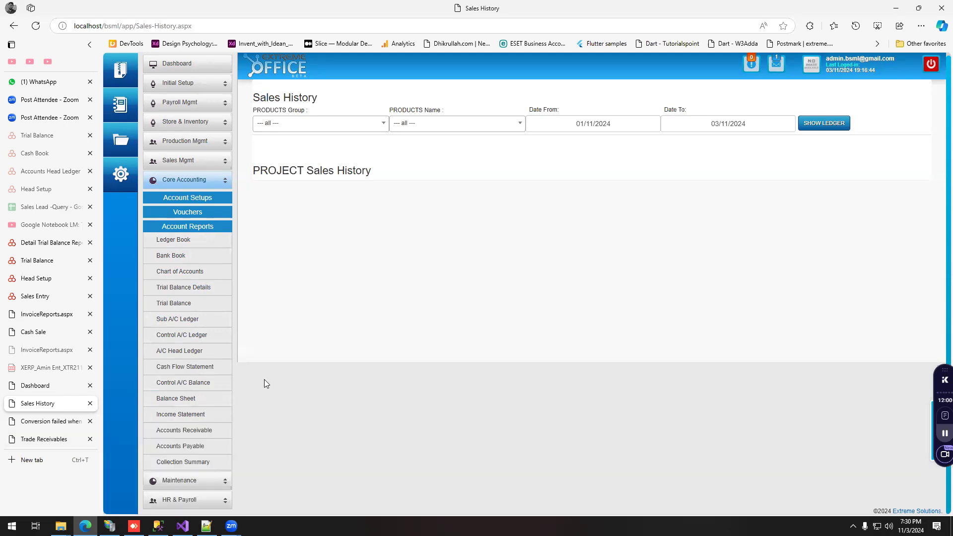
{"action": "middle_click", "coordinate": [179, 241]}
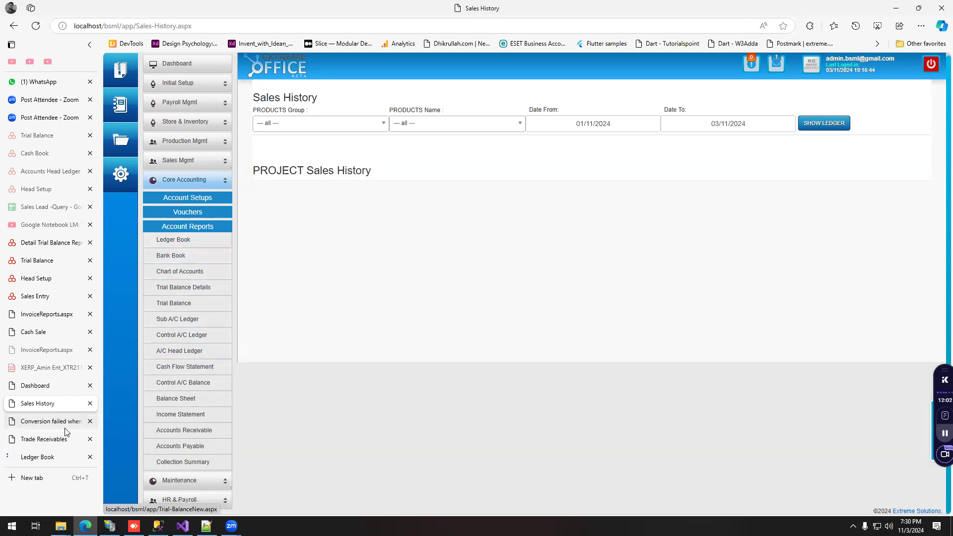
Step: In the Ledger Book, show the customer ledger of Anando Yarn Trading from 01/11/2024 to 03/11/2024
{"action": "left_click", "coordinate": [38, 456]}
{"action": "left_click", "coordinate": [311, 129]}
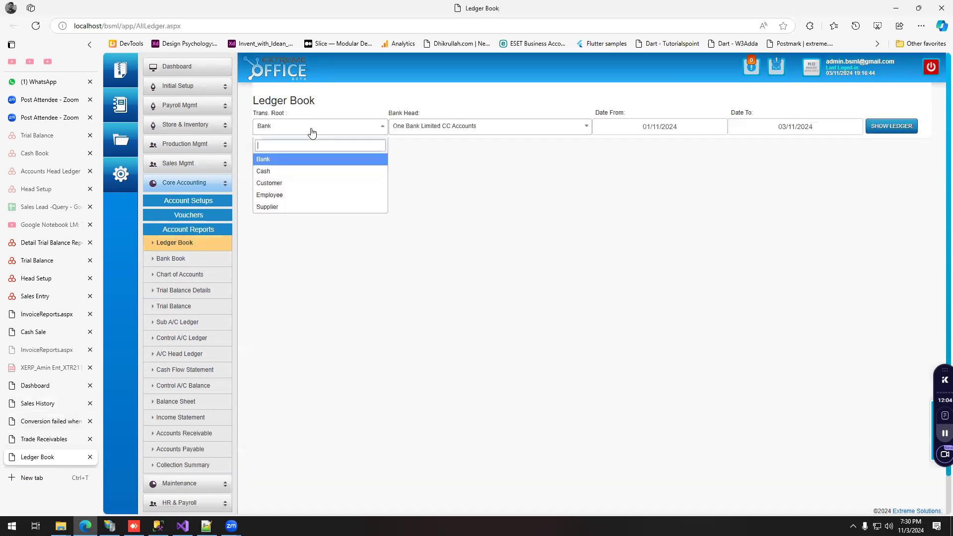
{"action": "left_click", "coordinate": [295, 183]}
{"action": "left_click", "coordinate": [441, 131]}
{"action": "left_click", "coordinate": [448, 128]}
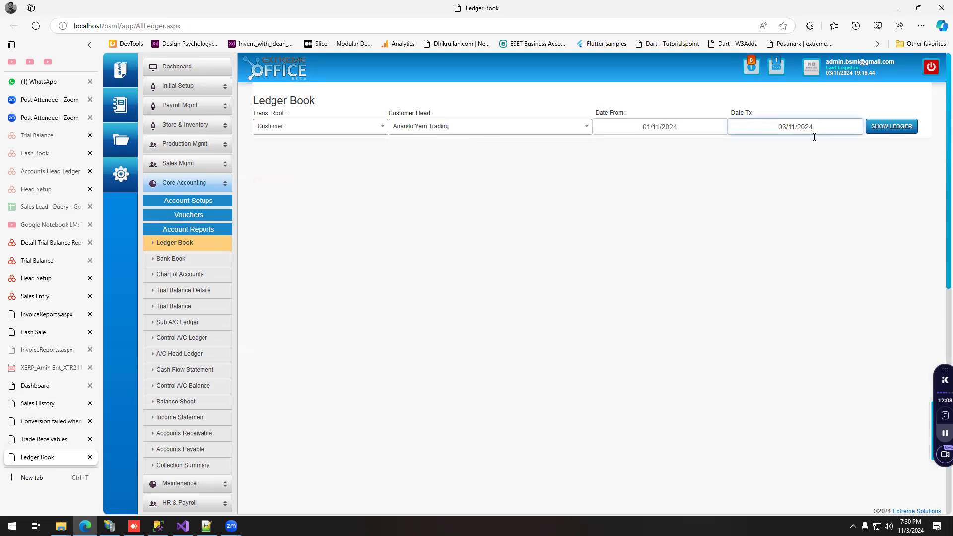
{"action": "left_click", "coordinate": [901, 131]}
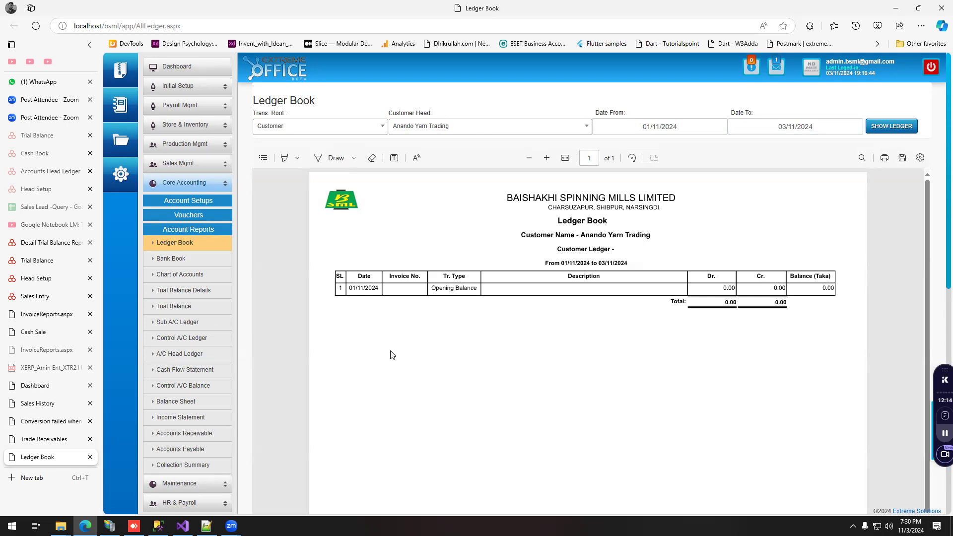
Step: Switch to the Trade Receivables report and review the customers listed with their balances
{"action": "left_click", "coordinate": [44, 438]}
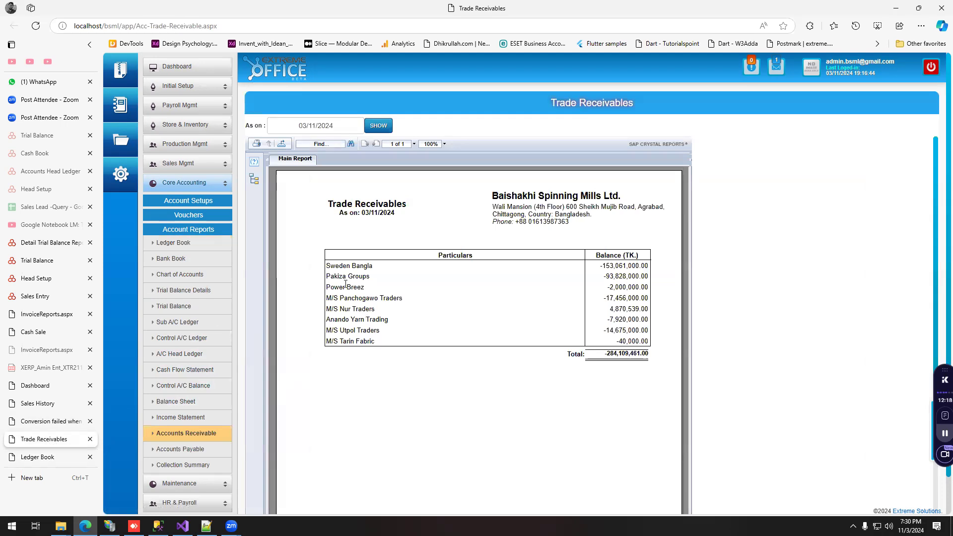
{"action": "left_click_drag", "start_coordinate": [334, 267], "coordinate": [569, 323]}
{"action": "left_click", "coordinate": [511, 338]}
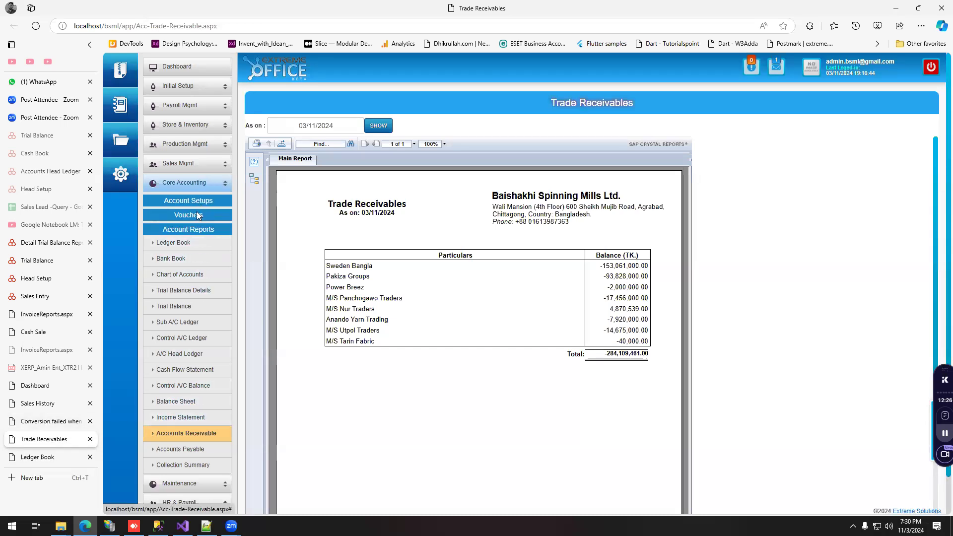
{"action": "mouse_move", "coordinate": [46, 430]}
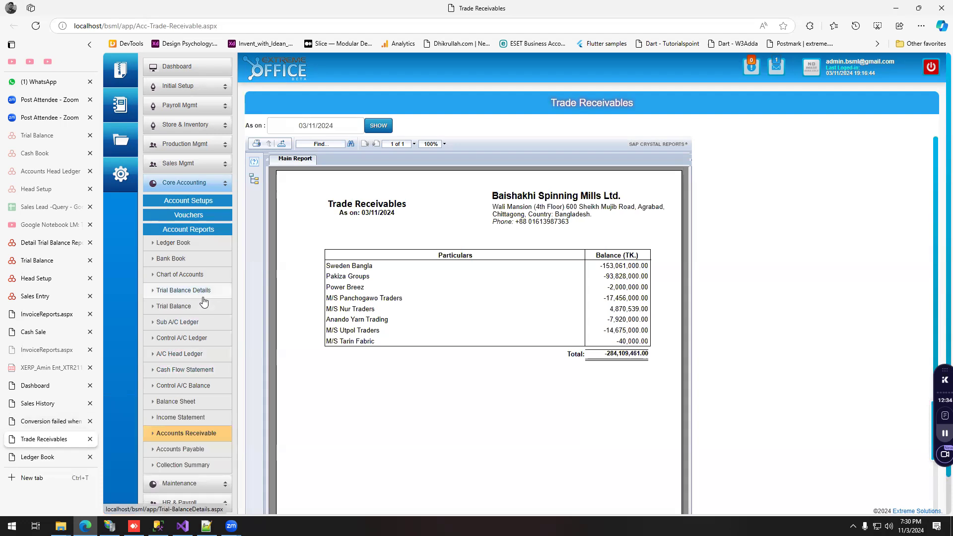
Step: Look through the Sales Mgmt and Core Accounting setup entries, and open the Voucher Entry page
{"action": "left_click", "coordinate": [181, 167]}
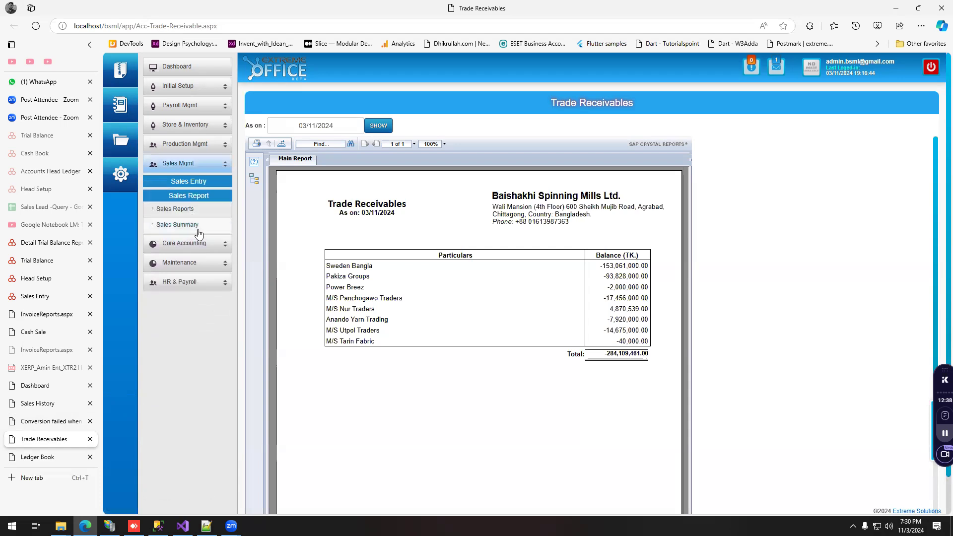
{"action": "left_click", "coordinate": [188, 253]}
{"action": "left_click", "coordinate": [187, 201]}
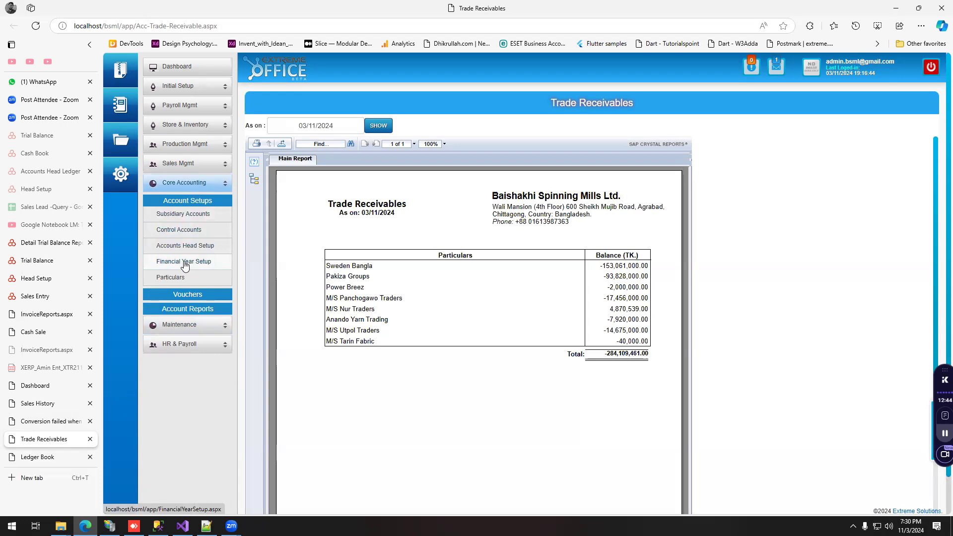
{"action": "left_click", "coordinate": [182, 293]}
{"action": "left_click", "coordinate": [179, 235]}
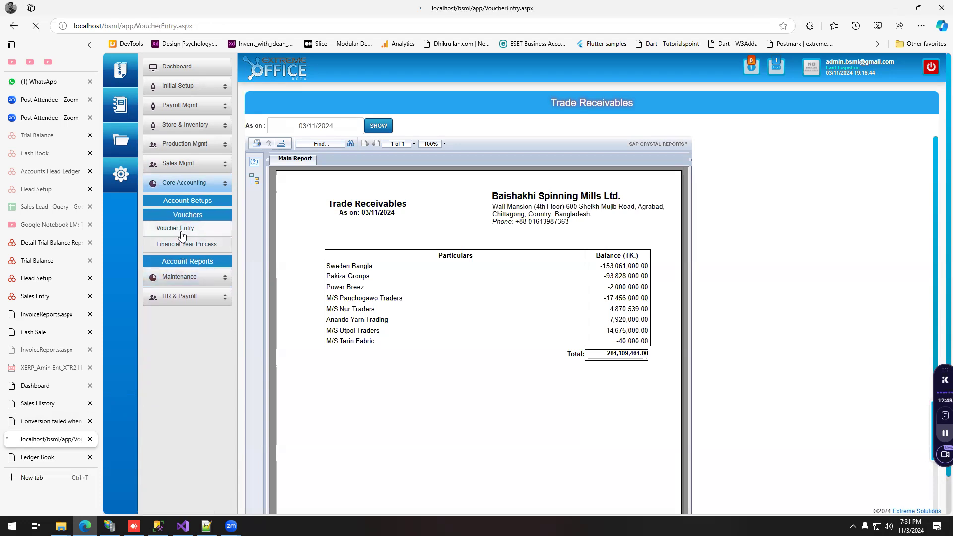
Step: Look over the account reports list, open the Cash Flow Statement and show it for financial years 2021-22 and 2022-23
{"action": "left_click", "coordinate": [190, 263]}
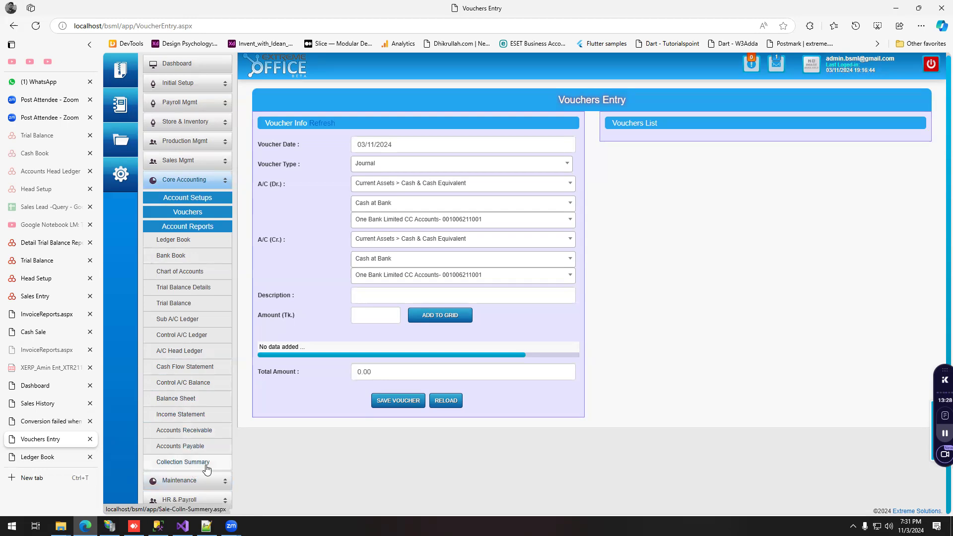
{"action": "left_click", "coordinate": [201, 481]}
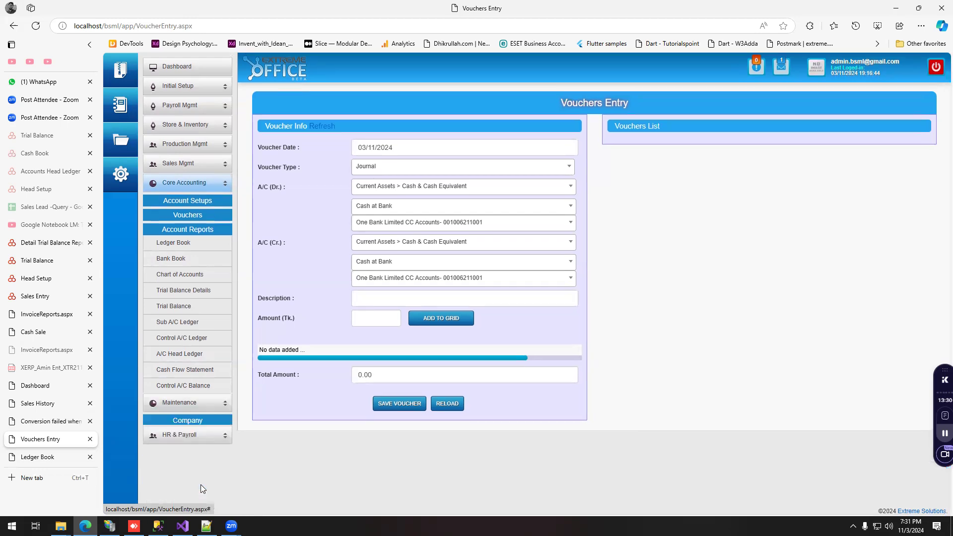
{"action": "left_click", "coordinate": [198, 189]}
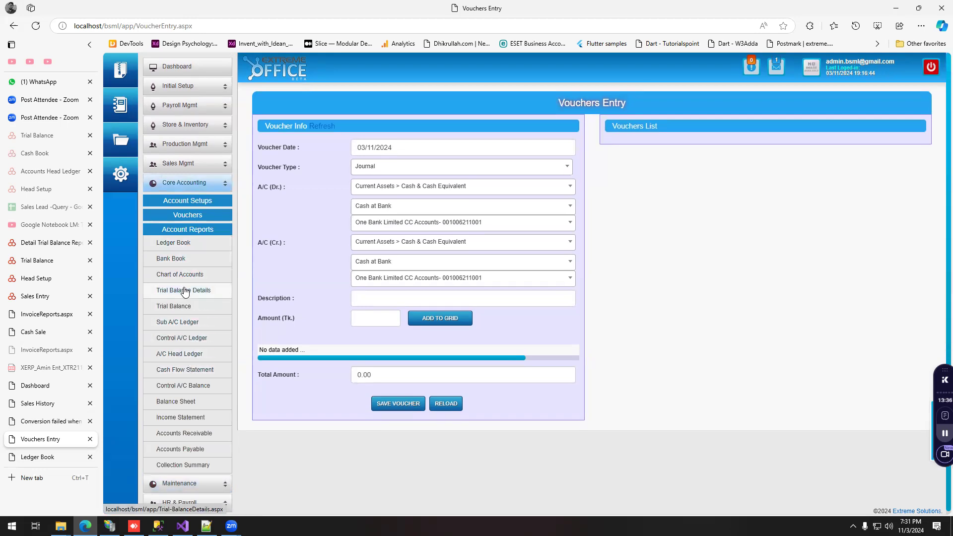
{"action": "left_click", "coordinate": [188, 370]}
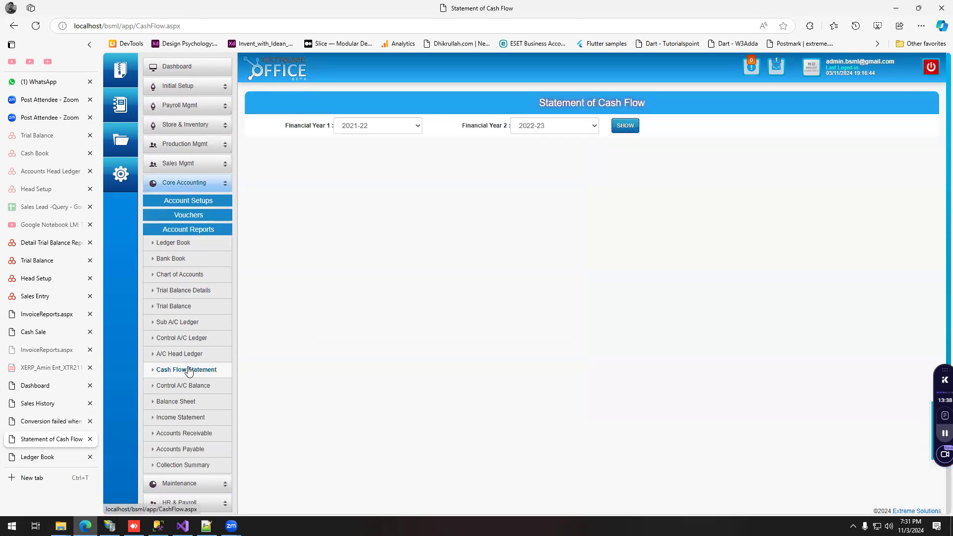
{"action": "left_click", "coordinate": [625, 127]}
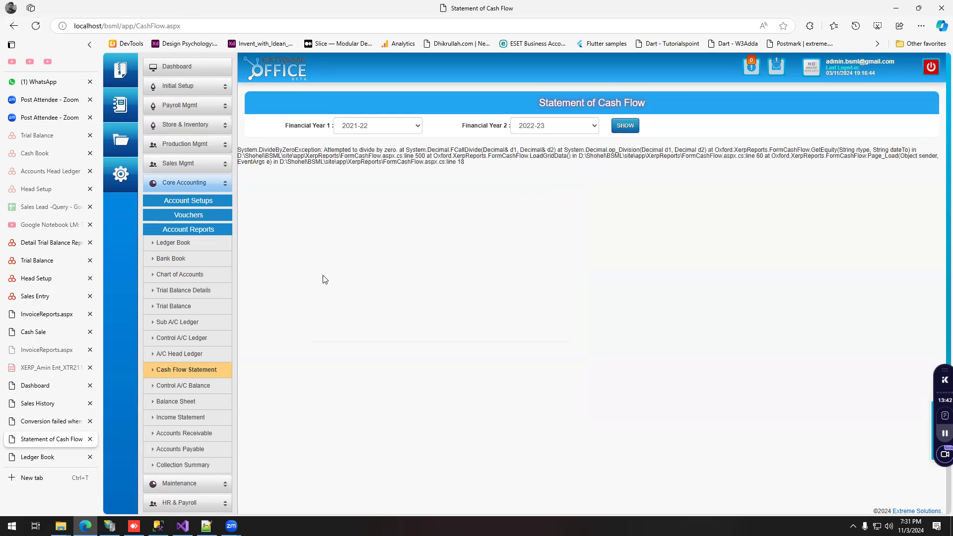
Step: Open the Collection Summary by Customers report and show it from 01/11/2020 to 03/11/2024
{"action": "scroll", "coordinate": [206, 379], "scroll_direction": "down", "scroll_amount": 2}
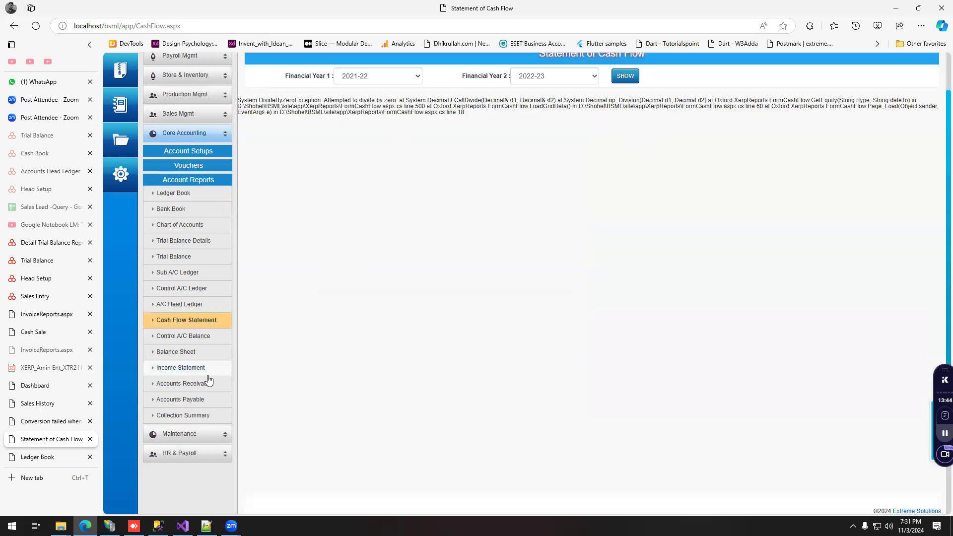
{"action": "scroll", "coordinate": [204, 385], "scroll_direction": "up", "scroll_amount": 2}
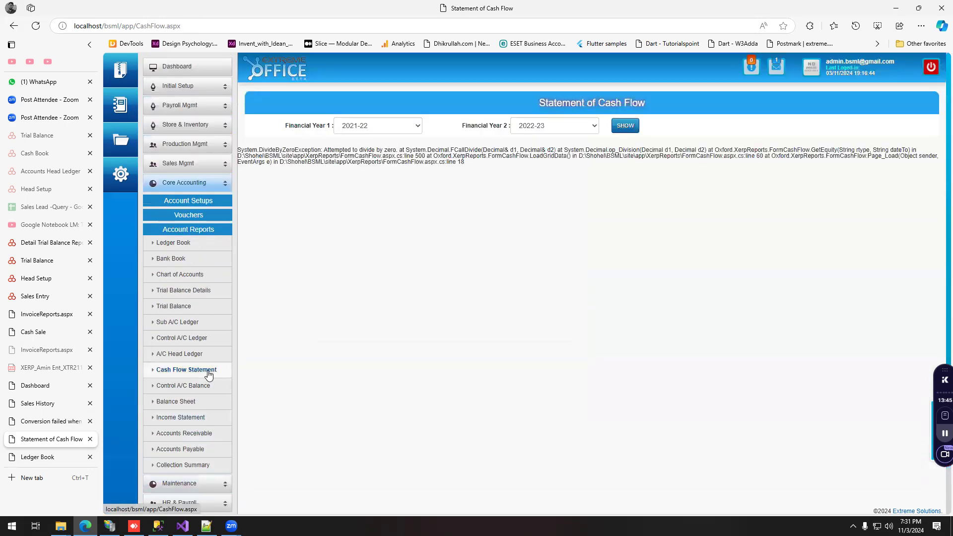
{"action": "left_click", "coordinate": [187, 484]}
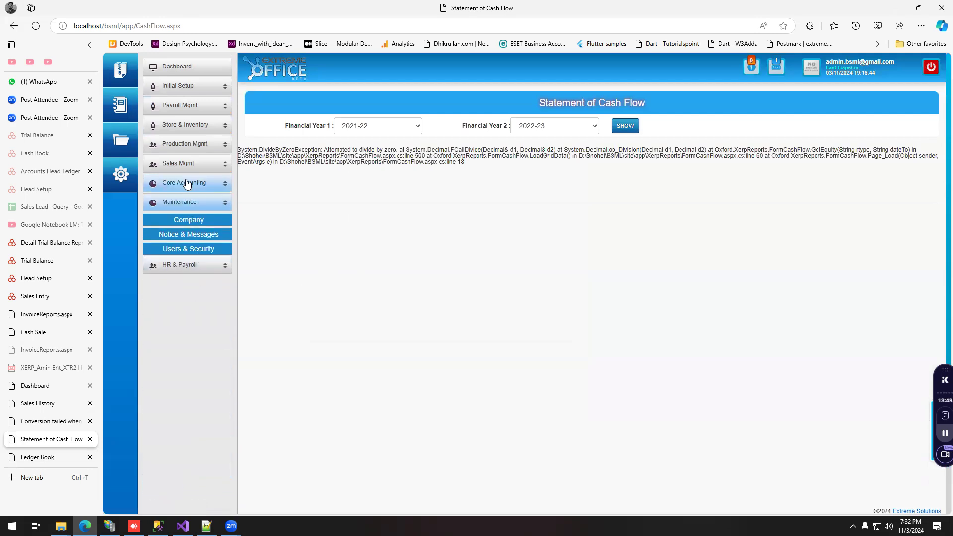
{"action": "left_click", "coordinate": [183, 183]}
{"action": "left_click", "coordinate": [182, 464]}
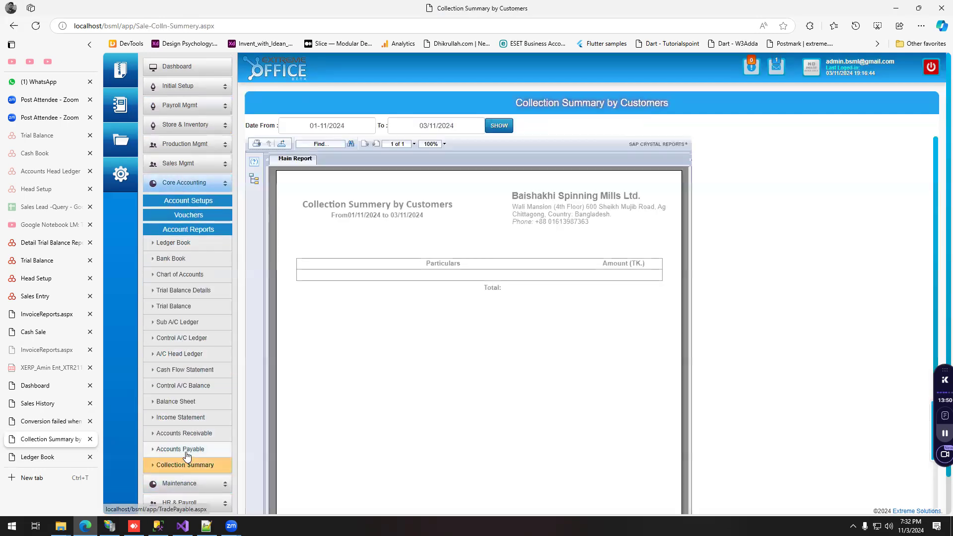
{"action": "left_click", "coordinate": [346, 130]}
{"action": "left_click", "coordinate": [345, 160]}
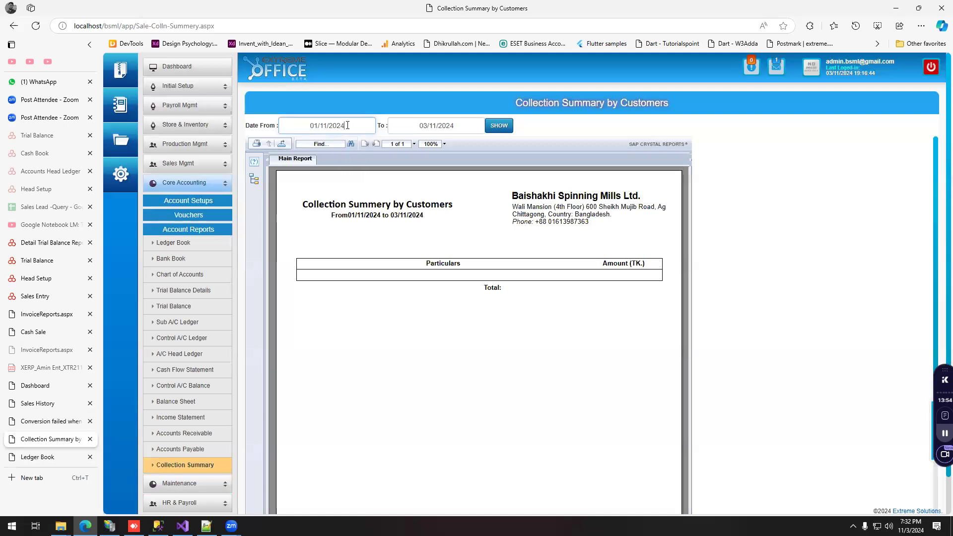
{"action": "left_click", "coordinate": [350, 126]}
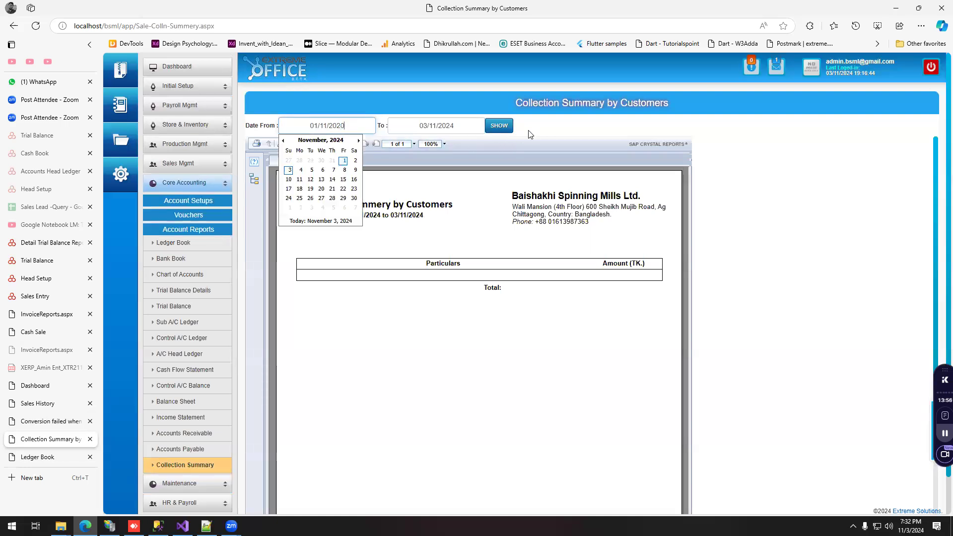
{"action": "left_click", "coordinate": [500, 126]}
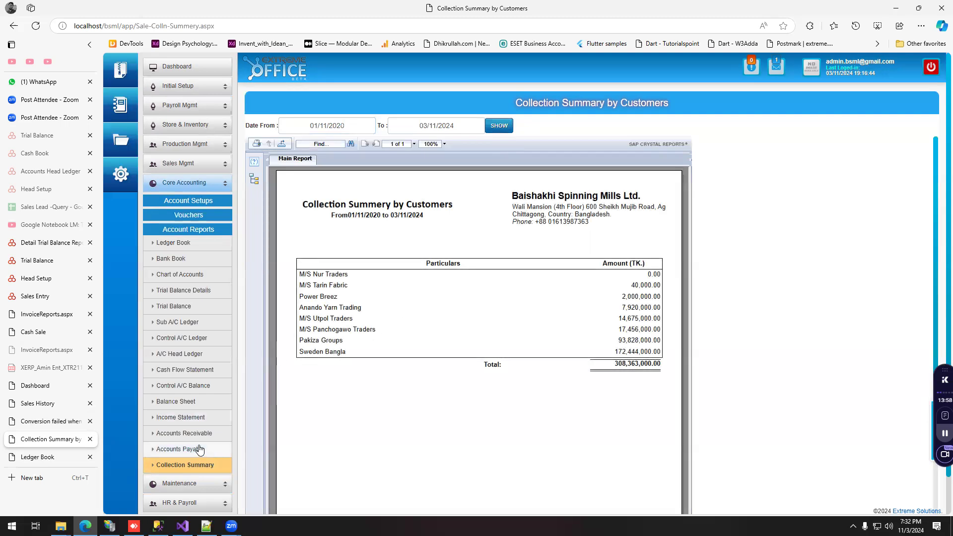
Step: Open the Accounts Payable report and review the listed suppliers with their balances
{"action": "scroll", "coordinate": [199, 449], "scroll_direction": "down", "scroll_amount": 1}
{"action": "left_click", "coordinate": [188, 410]}
{"action": "scroll", "coordinate": [341, 356], "scroll_direction": "down", "scroll_amount": 2}
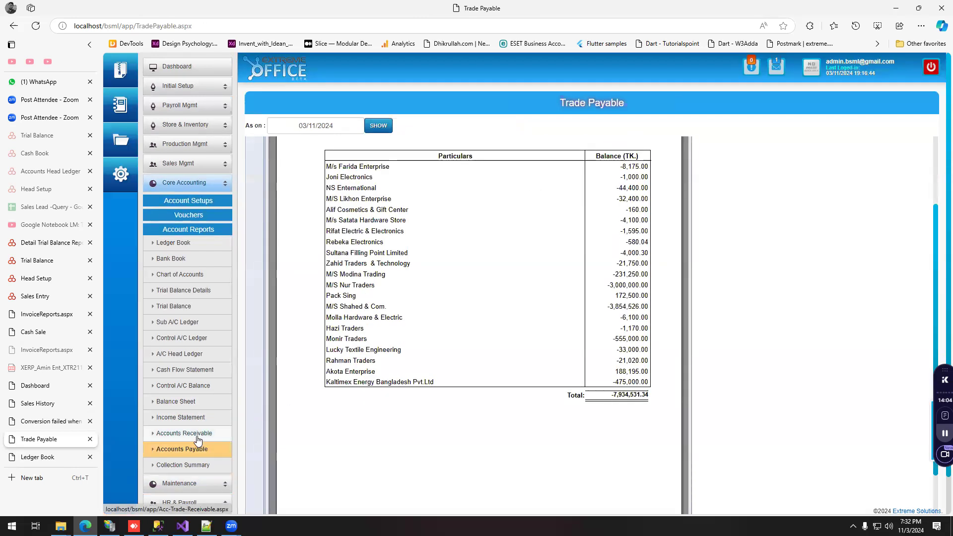
Step: Open the Employee Info page from the HR & Payroll setup and look through the employee form and list
{"action": "scroll", "coordinate": [183, 448], "scroll_direction": "down", "scroll_amount": 1}
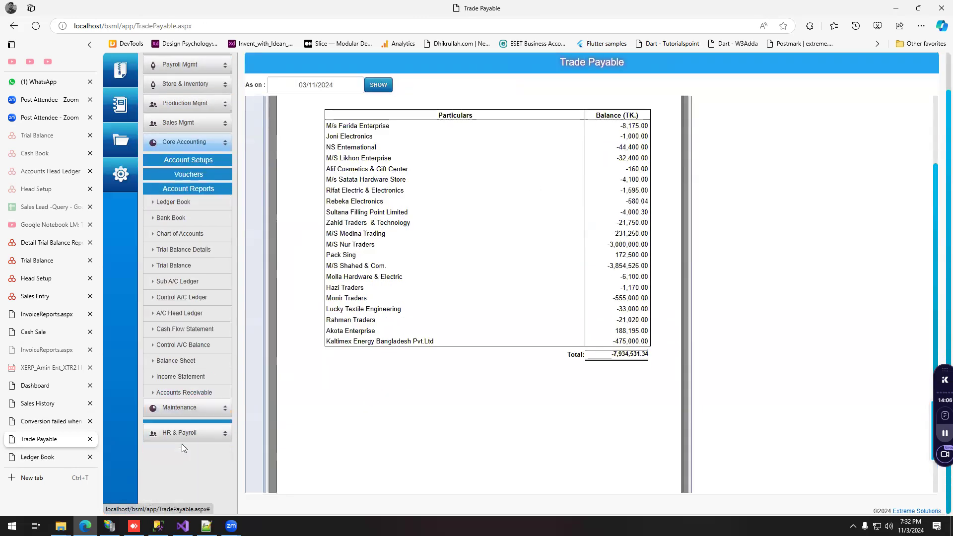
{"action": "left_click", "coordinate": [203, 230]}
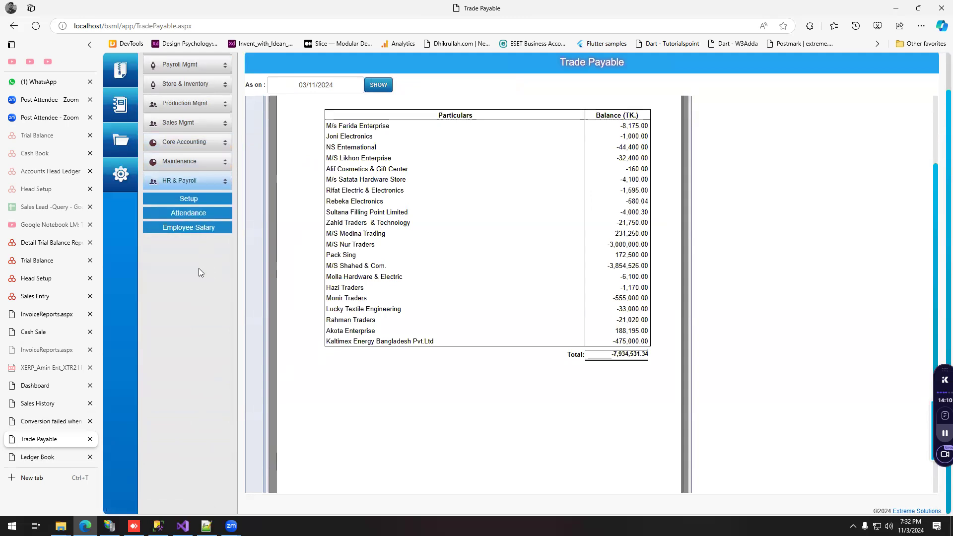
{"action": "left_click", "coordinate": [185, 201]}
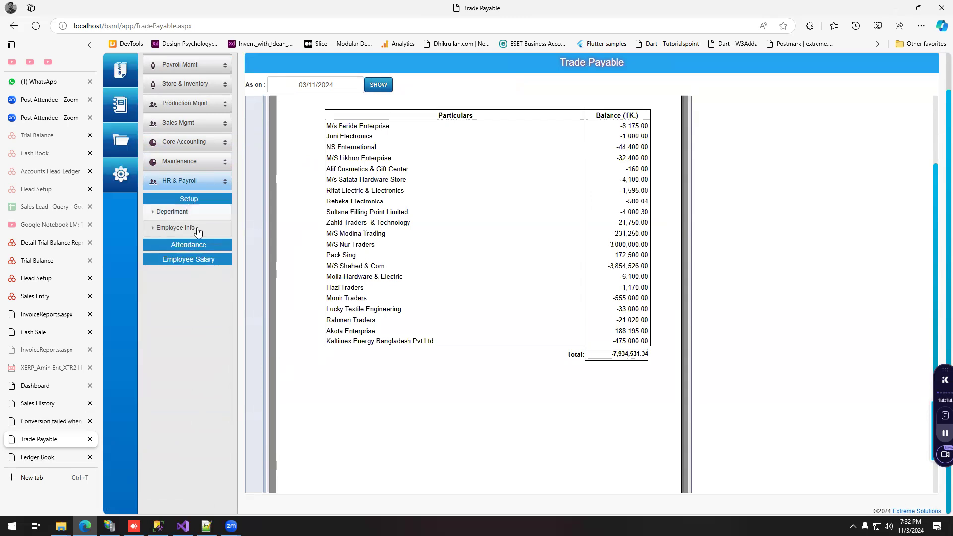
{"action": "left_click", "coordinate": [194, 233]}
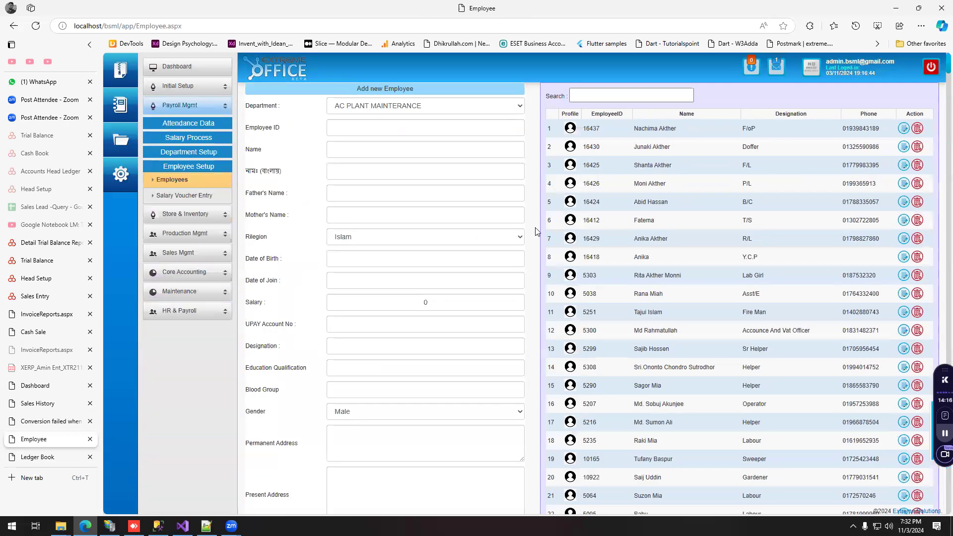
{"action": "scroll", "coordinate": [602, 281], "scroll_direction": "down", "scroll_amount": 20}
{"action": "scroll", "coordinate": [615, 336], "scroll_direction": "down", "scroll_amount": 3}
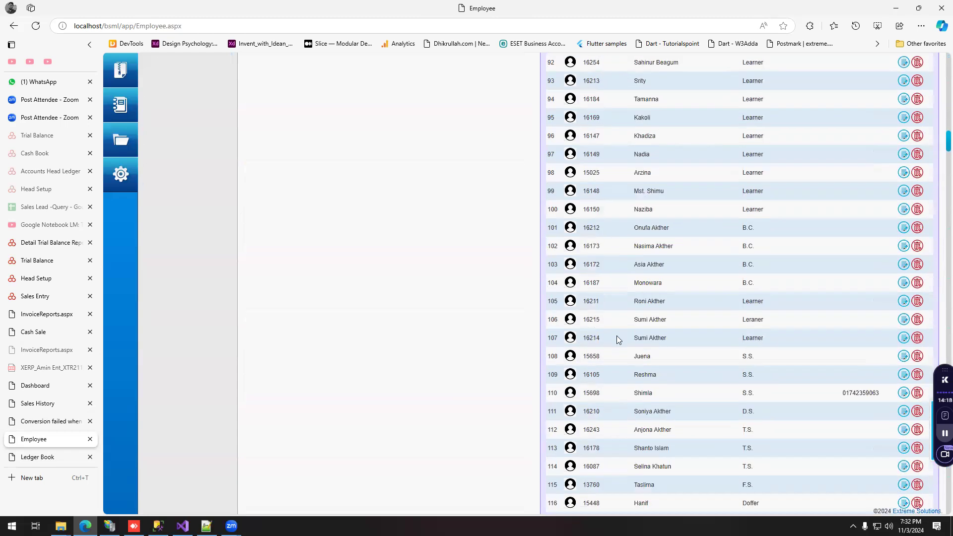
{"action": "scroll", "coordinate": [456, 251], "scroll_direction": "up", "scroll_amount": 20}
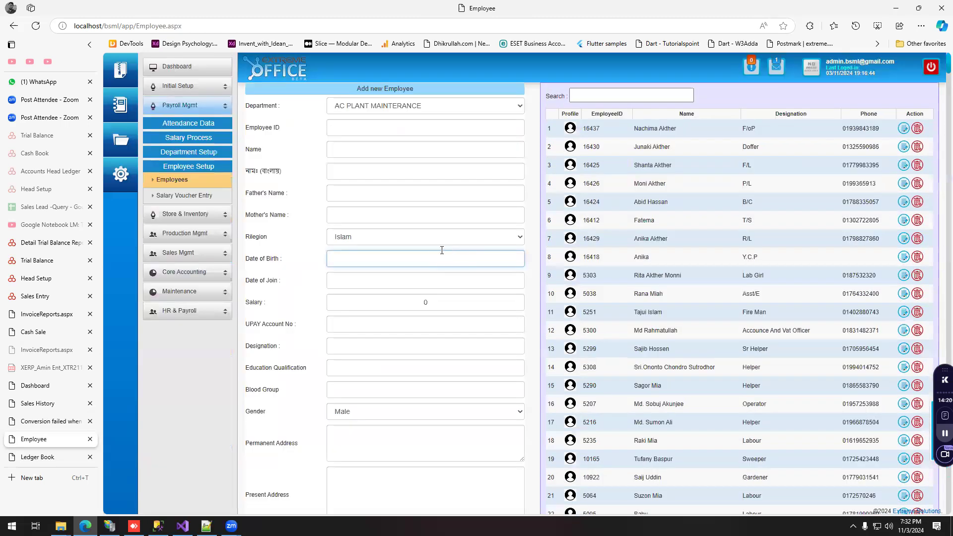
Step: Look over the Attendance and Employee Salary entries of the HR & Payroll module
{"action": "left_click", "coordinate": [187, 311]}
{"action": "left_click", "coordinate": [188, 253]}
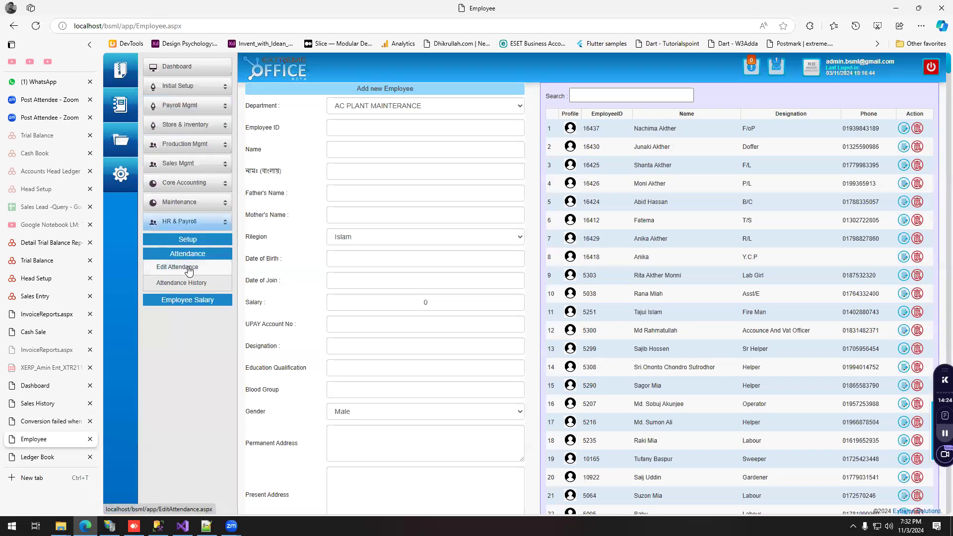
{"action": "left_click", "coordinate": [187, 301]}
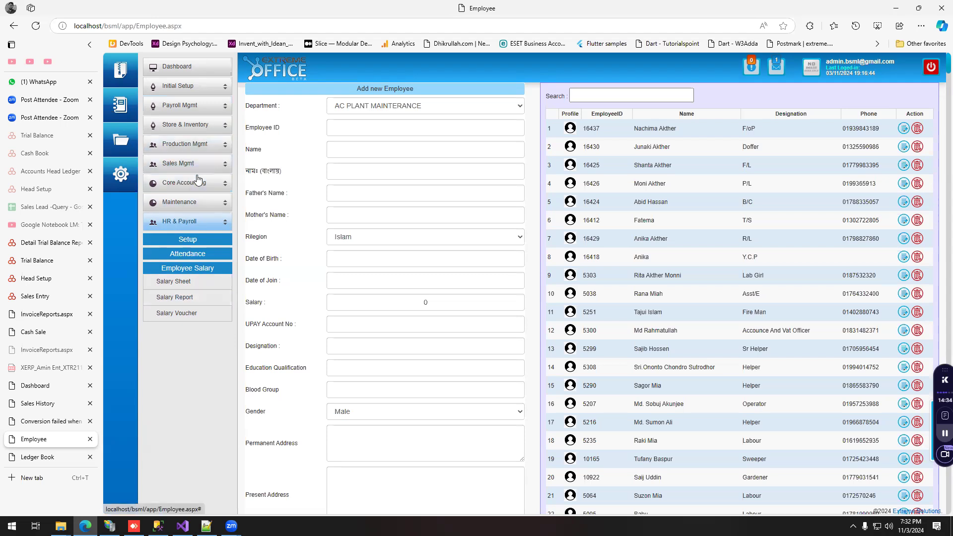
Step: Go through the Store & Inventory report pages, including Store Ledger, Requsition pending and Purchase Report
{"action": "left_click", "coordinate": [205, 126]}
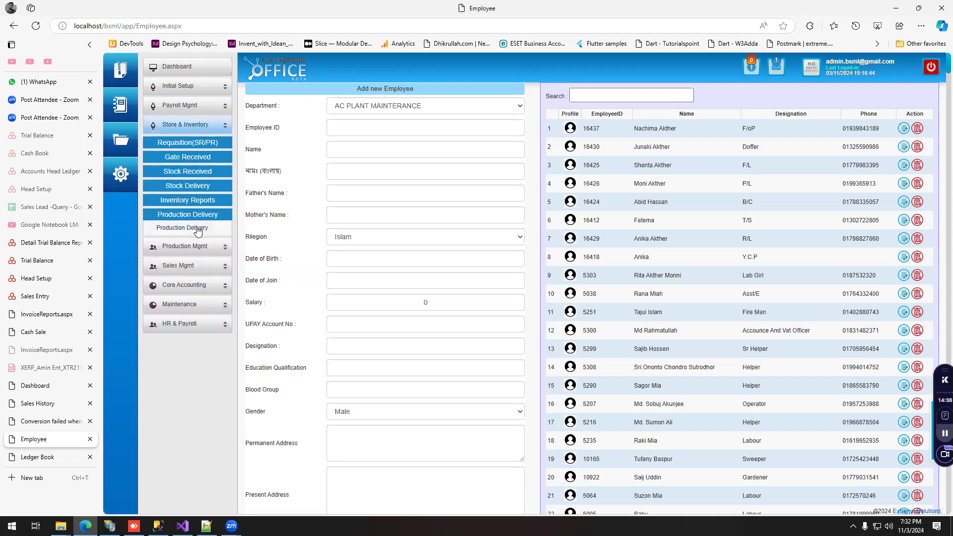
{"action": "left_click", "coordinate": [194, 200]}
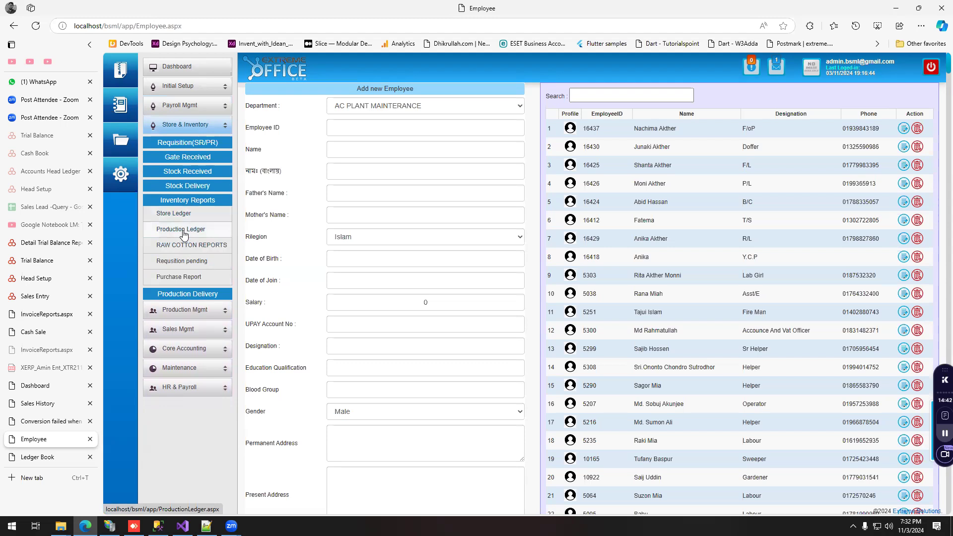
{"action": "left_click", "coordinate": [182, 230]}
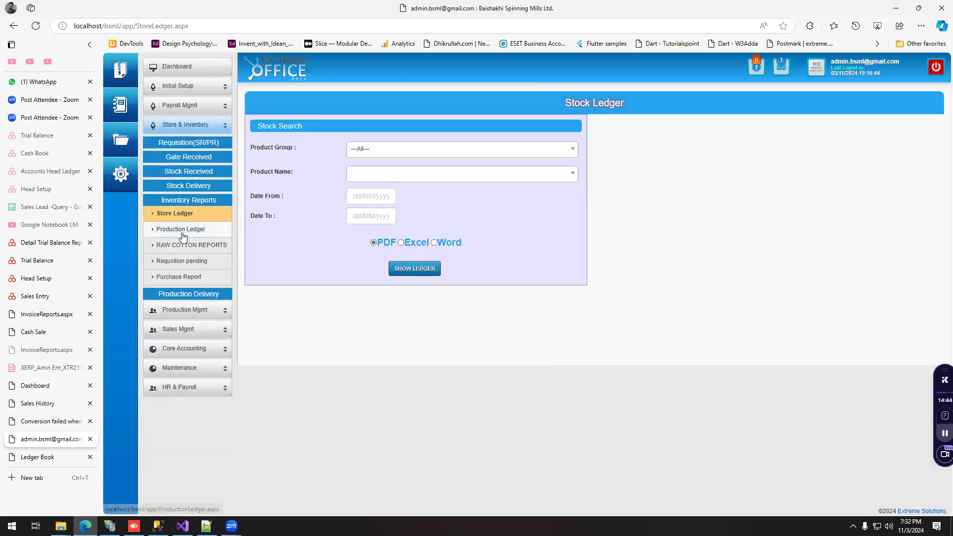
{"action": "left_click", "coordinate": [184, 247]}
{"action": "left_click", "coordinate": [185, 261]}
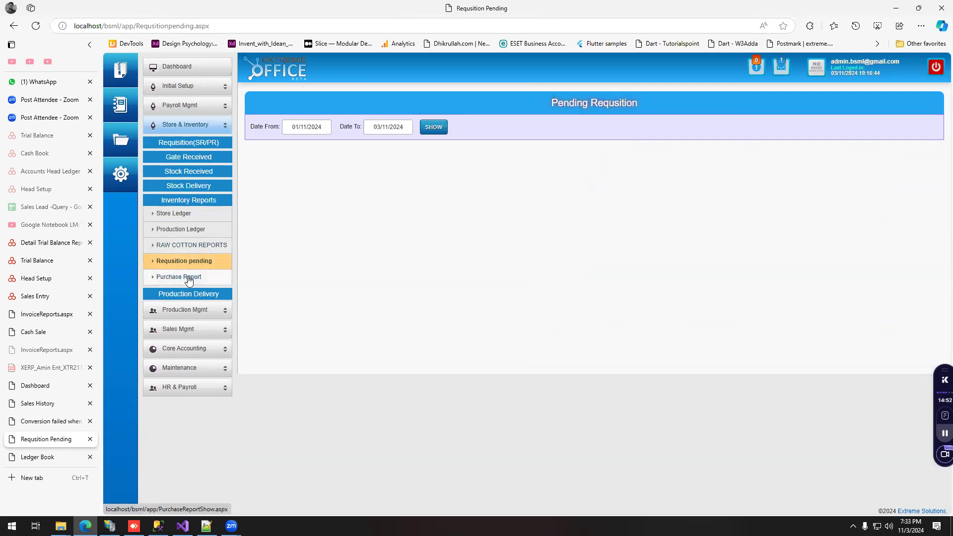
{"action": "left_click", "coordinate": [188, 279]}
Step: Open the Stock Delivery page and look over the issue approval form and approved issues list
{"action": "left_click", "coordinate": [199, 186]}
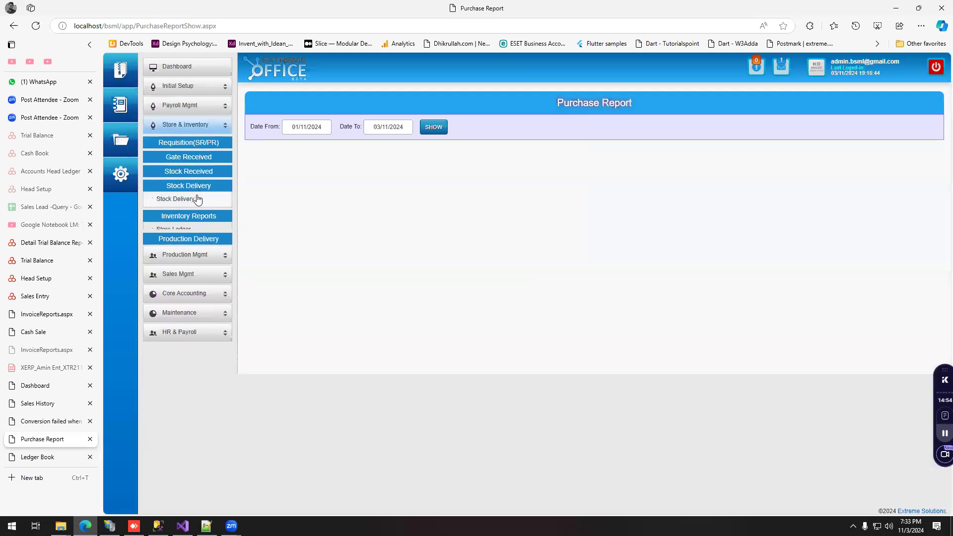
{"action": "left_click", "coordinate": [194, 205]}
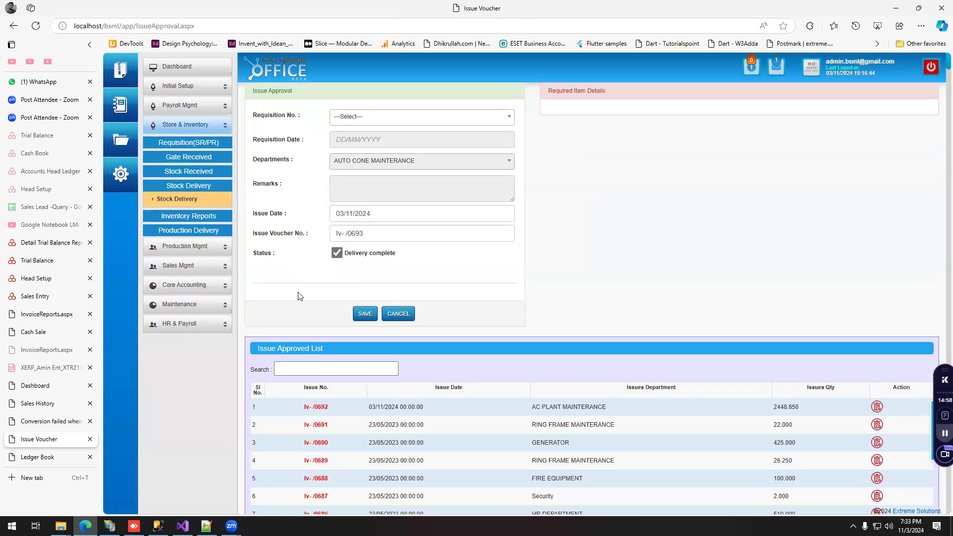
{"action": "scroll", "coordinate": [300, 296], "scroll_direction": "down", "scroll_amount": 9}
{"action": "left_click", "coordinate": [147, 25]}
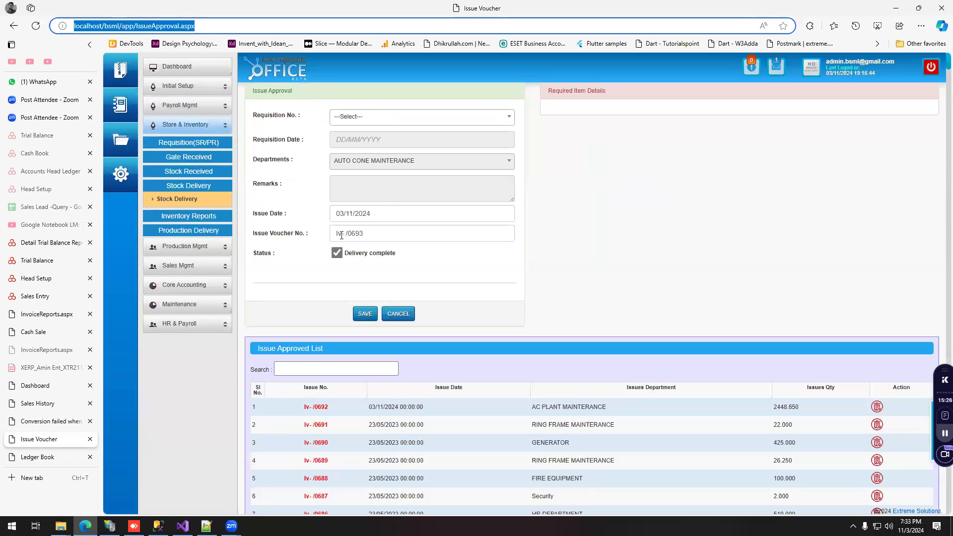
Step: Look through the Users & Security, Notice & Messages and Company entries of the Maintenance module
{"action": "left_click", "coordinate": [194, 306]}
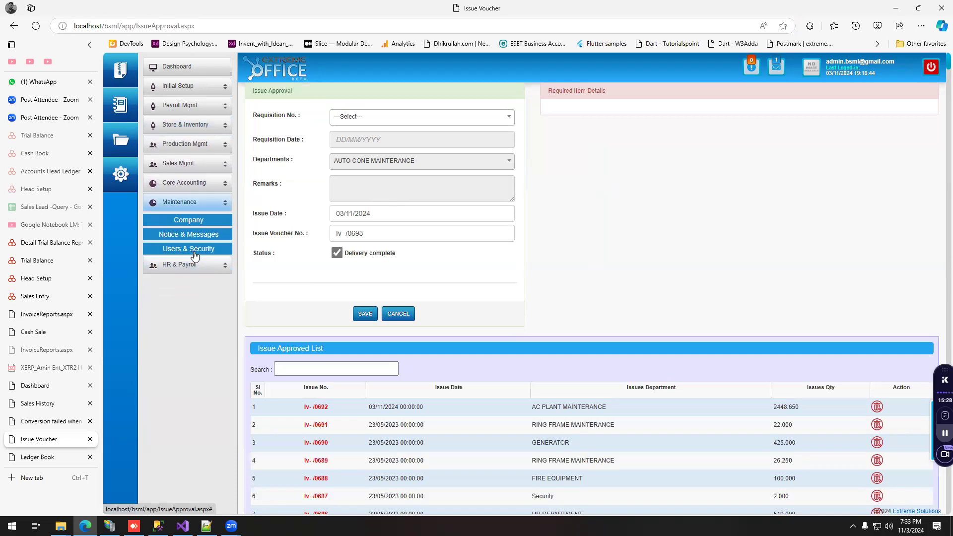
{"action": "left_click", "coordinate": [192, 251]}
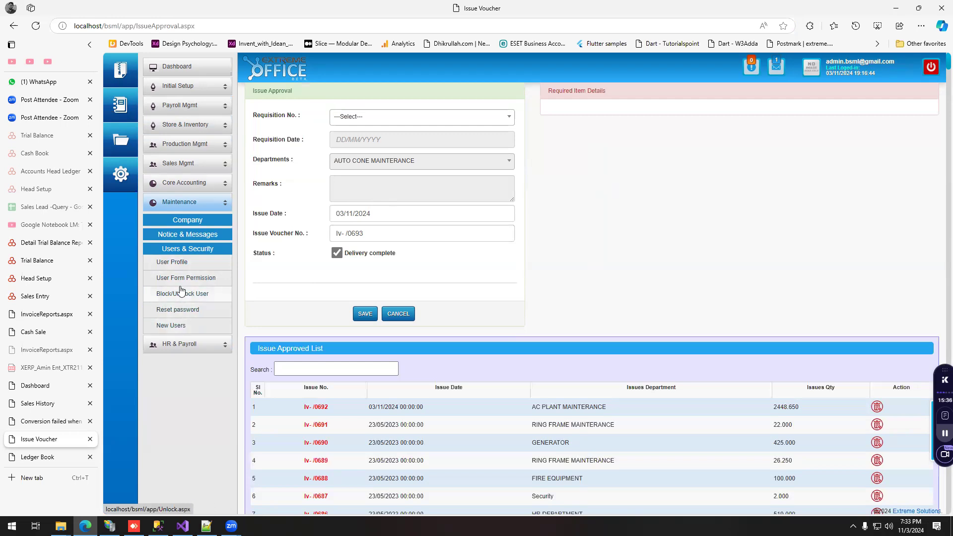
{"action": "left_click", "coordinate": [189, 235]}
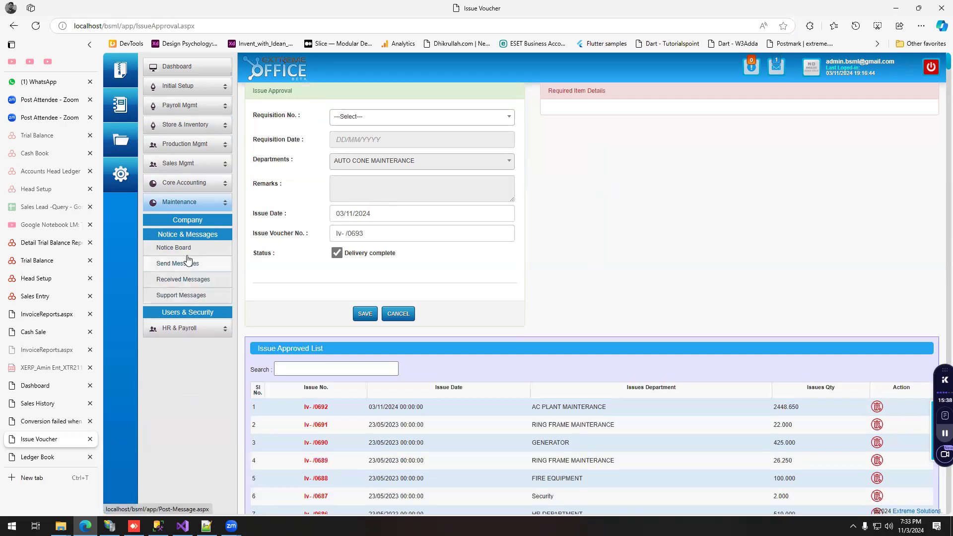
{"action": "left_click", "coordinate": [187, 221]}
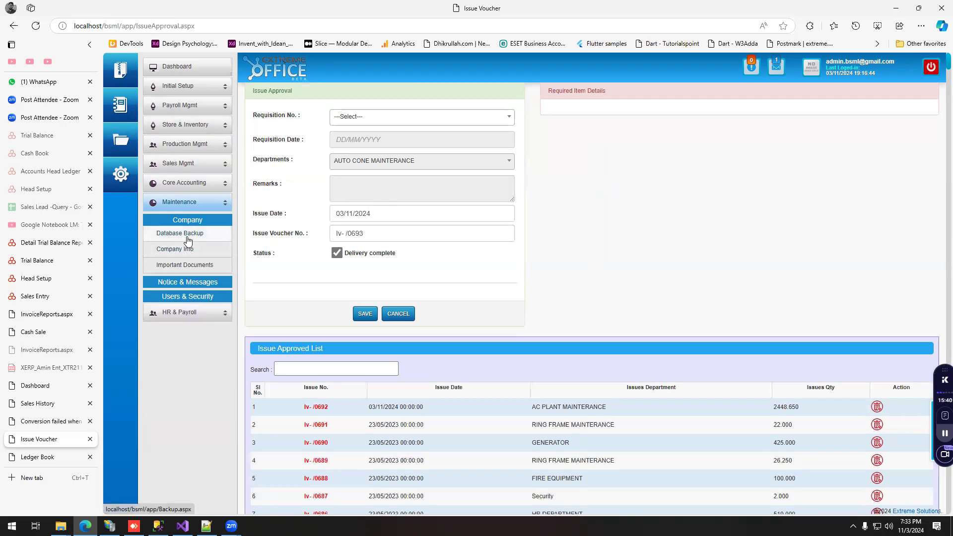
Step: View the company maintenance pages for Database Backup, Company Info and Important Documents
{"action": "left_click", "coordinate": [188, 235]}
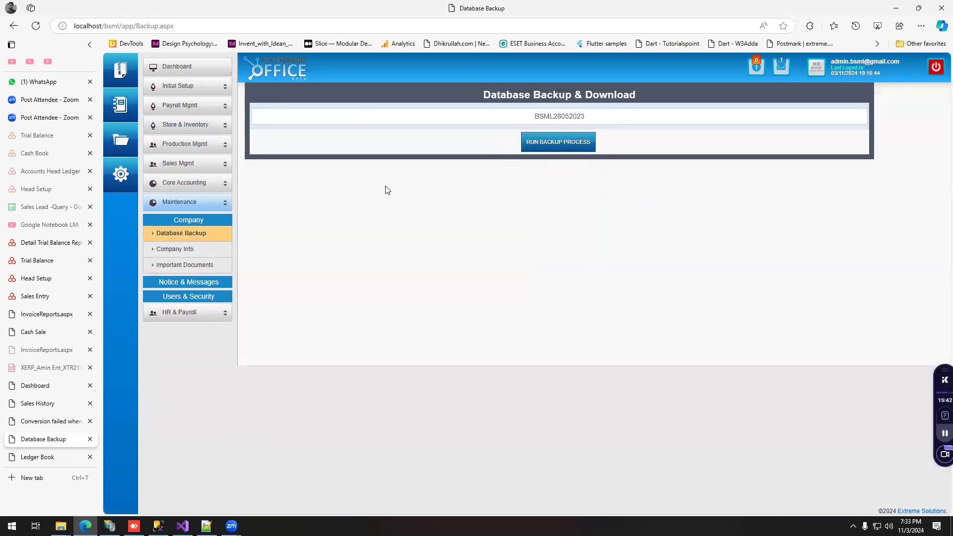
{"action": "left_click", "coordinate": [192, 254]}
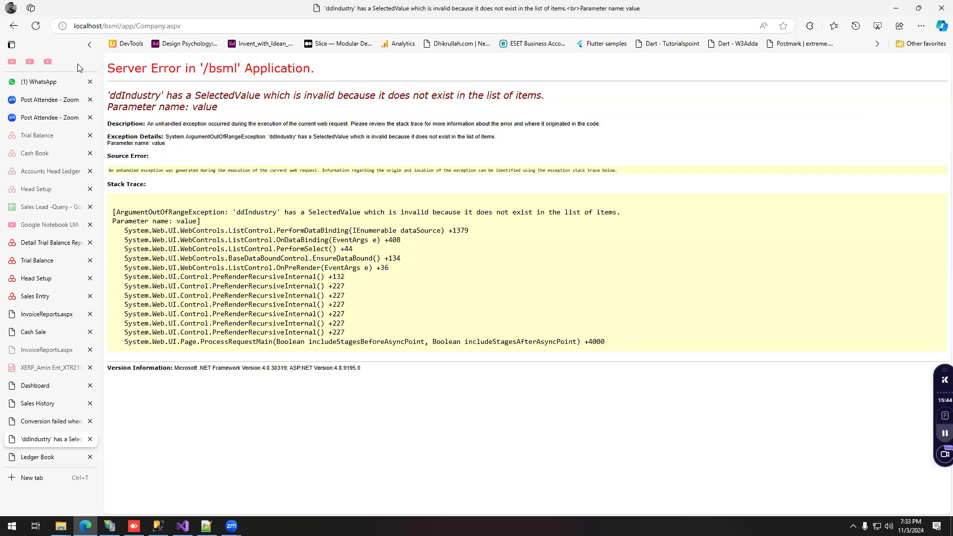
{"action": "left_click", "coordinate": [14, 26]}
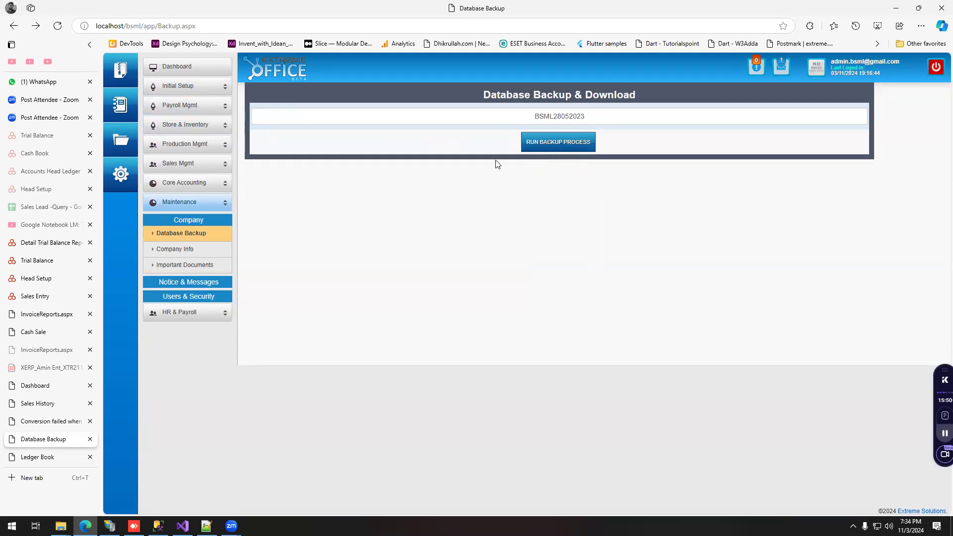
{"action": "left_click", "coordinate": [193, 270]}
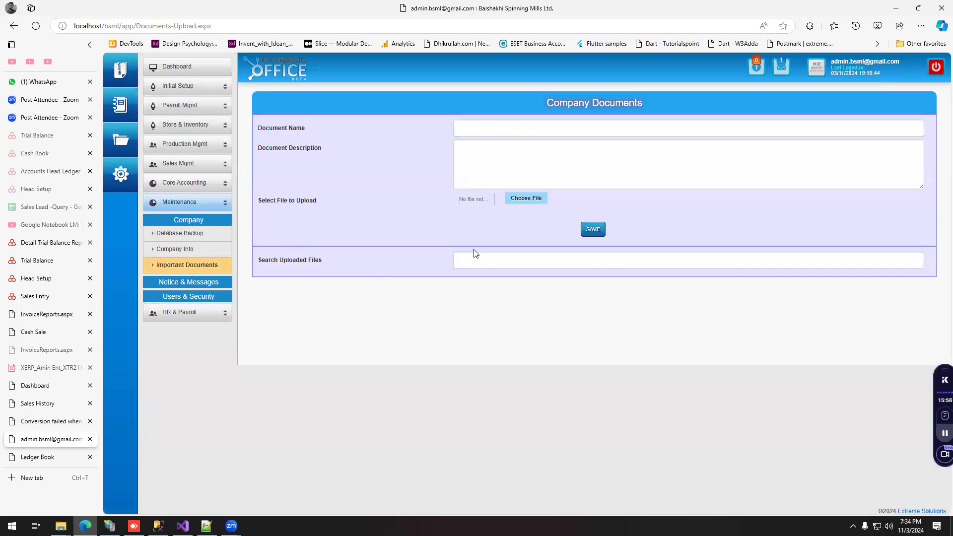
Step: Look over the Notice & Messages entries and review the role permission options on the User Form Permission page
{"action": "left_click", "coordinate": [201, 283]}
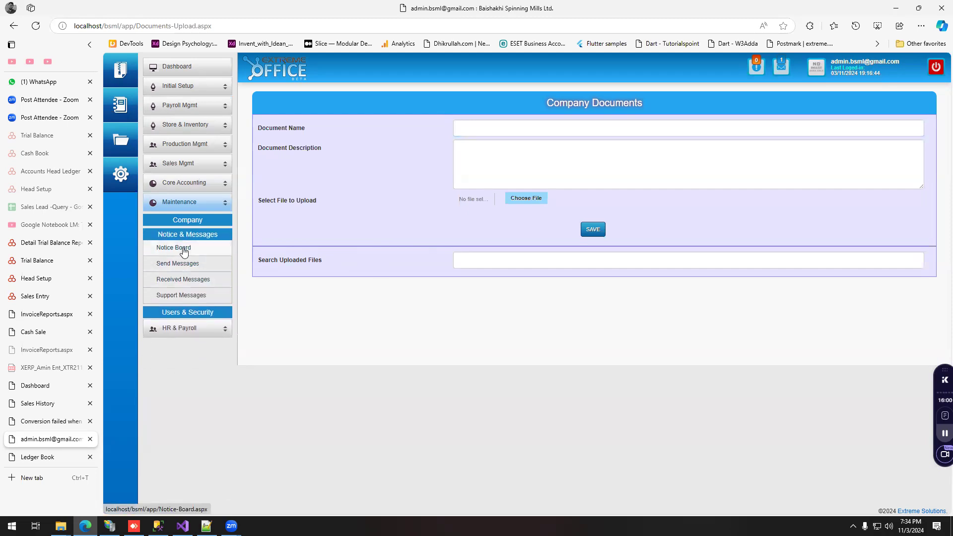
{"action": "left_click", "coordinate": [183, 312]}
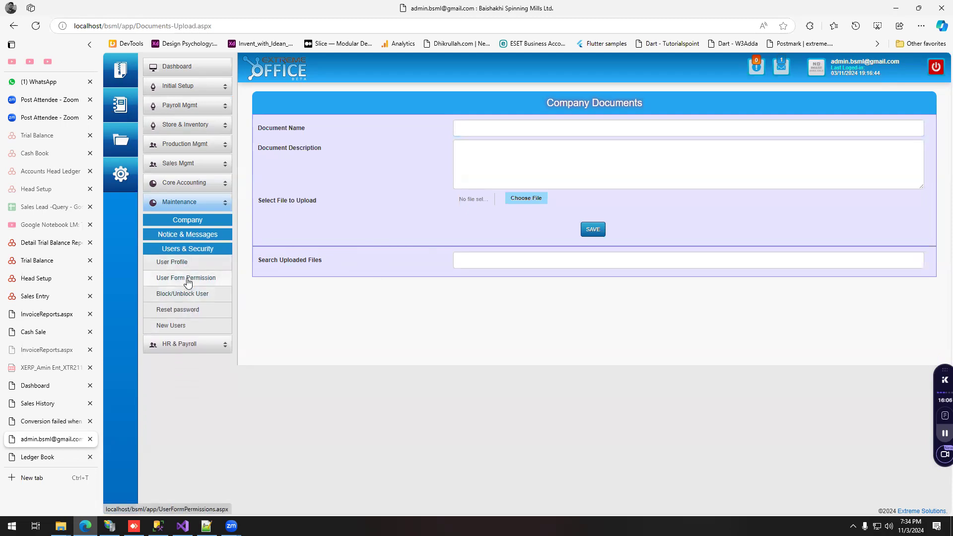
{"action": "left_click", "coordinate": [187, 279]}
{"action": "scroll", "coordinate": [649, 269], "scroll_direction": "down", "scroll_amount": 4}
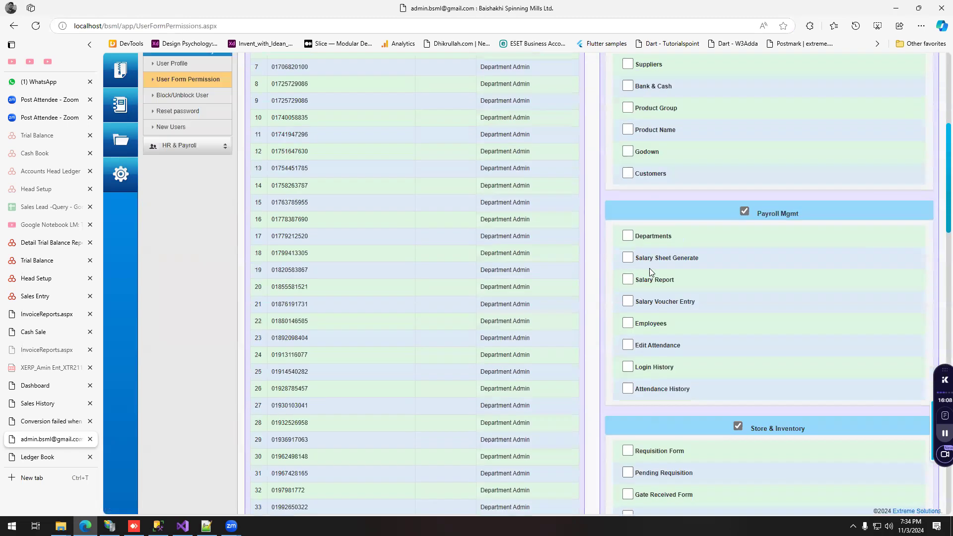
{"action": "scroll", "coordinate": [650, 268], "scroll_direction": "up", "scroll_amount": 4}
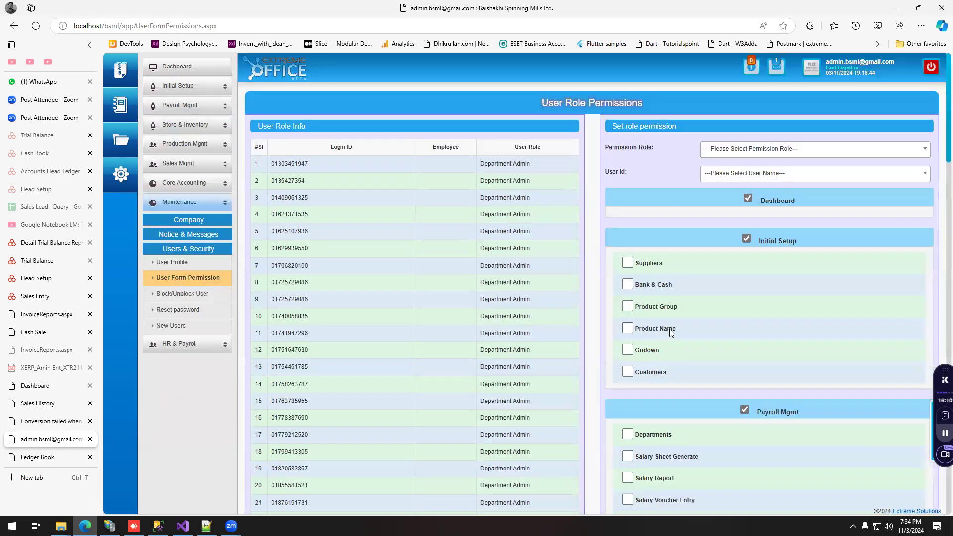
{"action": "scroll", "coordinate": [658, 335], "scroll_direction": "down", "scroll_amount": 10}
{"action": "scroll", "coordinate": [658, 325], "scroll_direction": "up", "scroll_amount": 10}
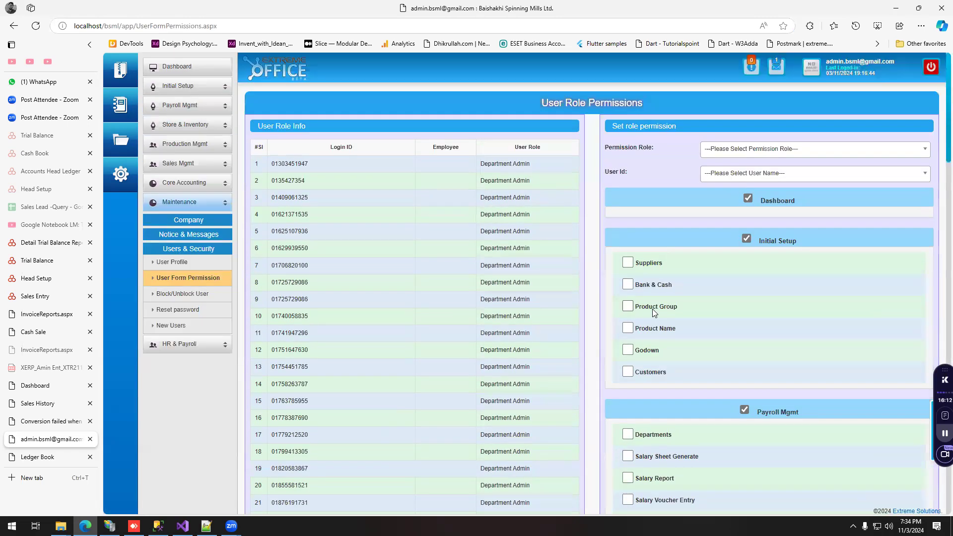
Step: Open the New Users page and look over the login account form and the saved users list
{"action": "left_click", "coordinate": [195, 327]}
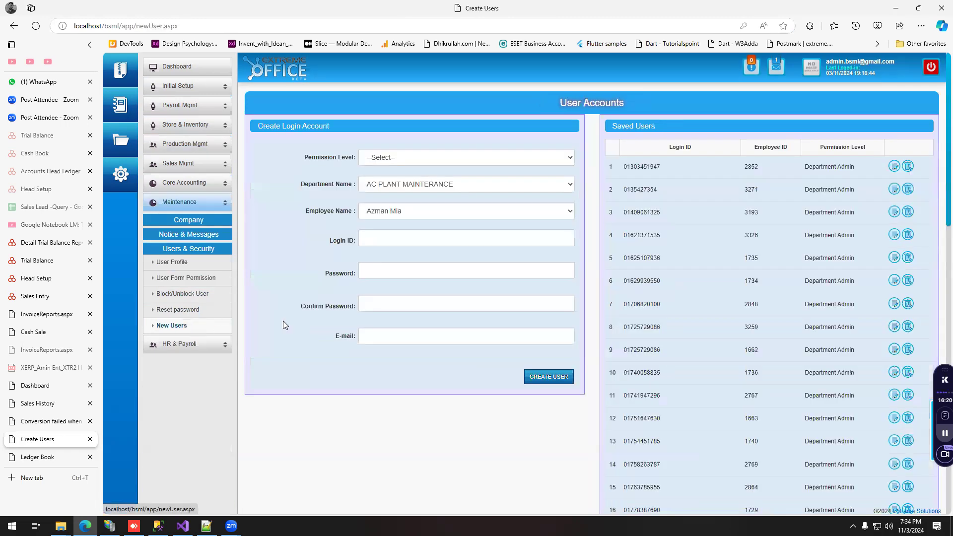
{"action": "scroll", "coordinate": [732, 247], "scroll_direction": "down", "scroll_amount": 5}
{"action": "scroll", "coordinate": [730, 252], "scroll_direction": "up", "scroll_amount": 5}
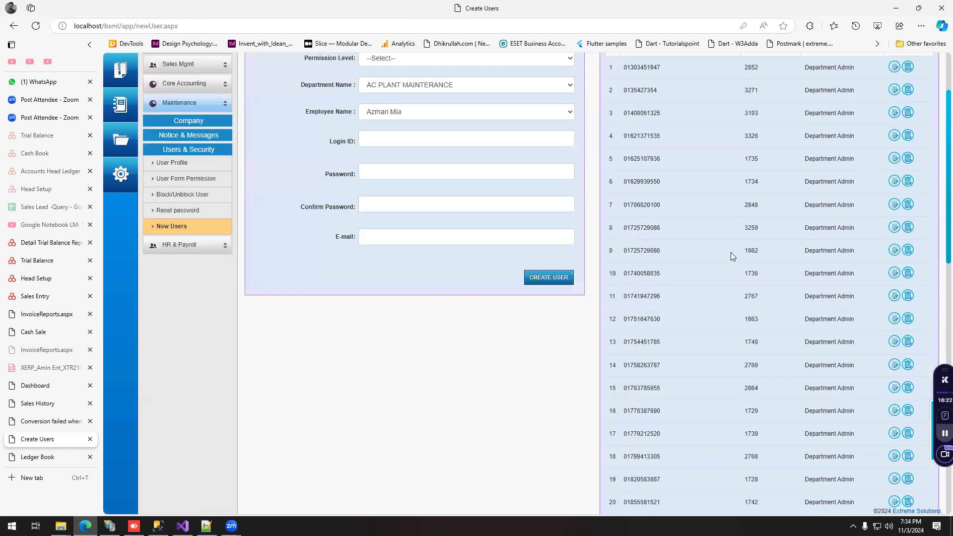